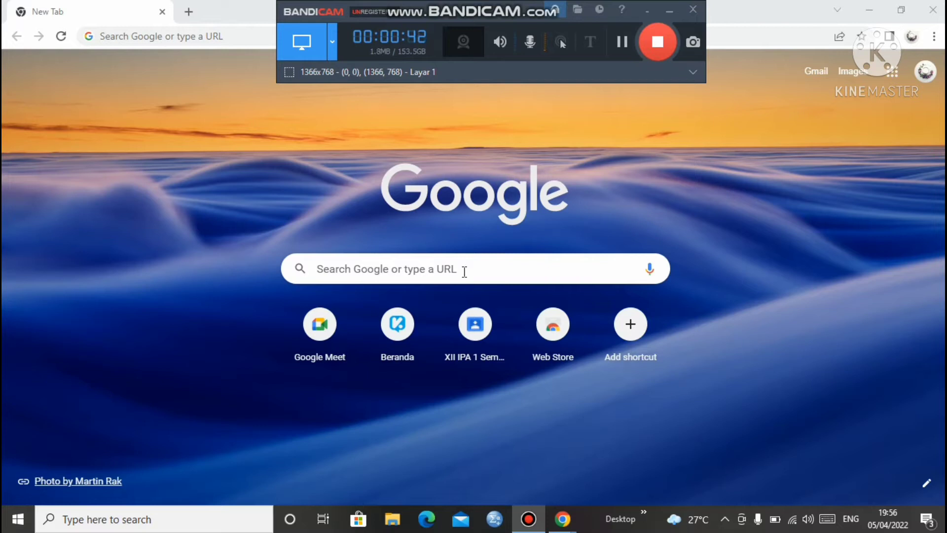
# Search Google for 'edmodo' using the search suggestion
pyautogui.click(437, 273)
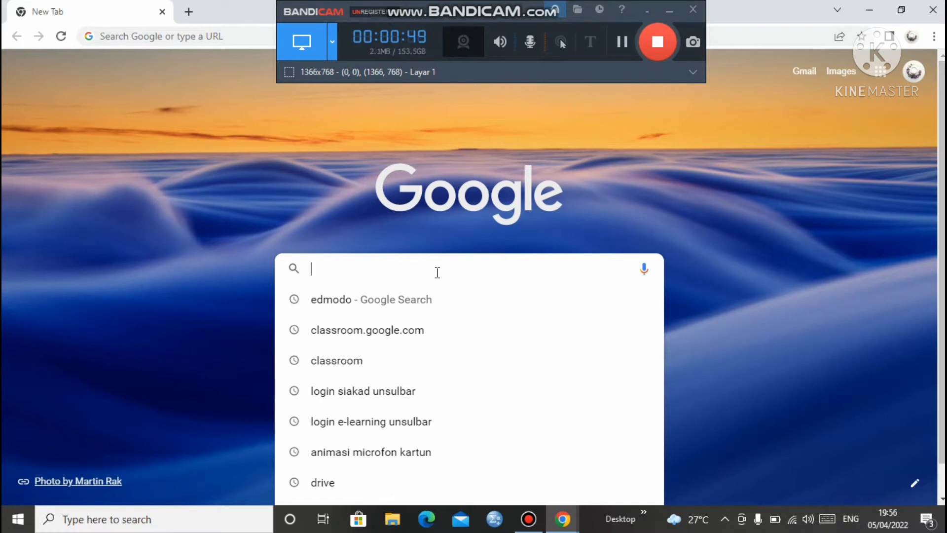
pyautogui.click(373, 303)
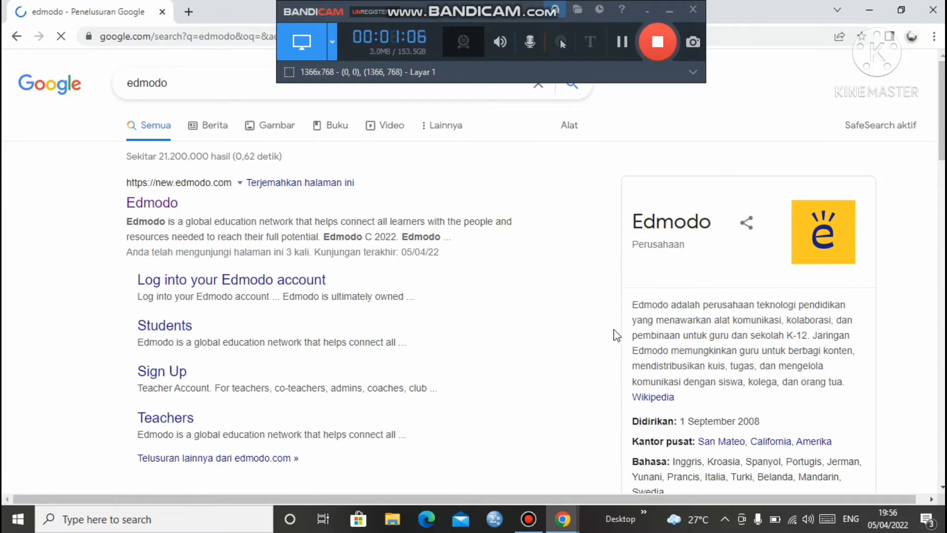
# Open the Edmodo website from the results and go to its Sign Up page
pyautogui.click(158, 207)
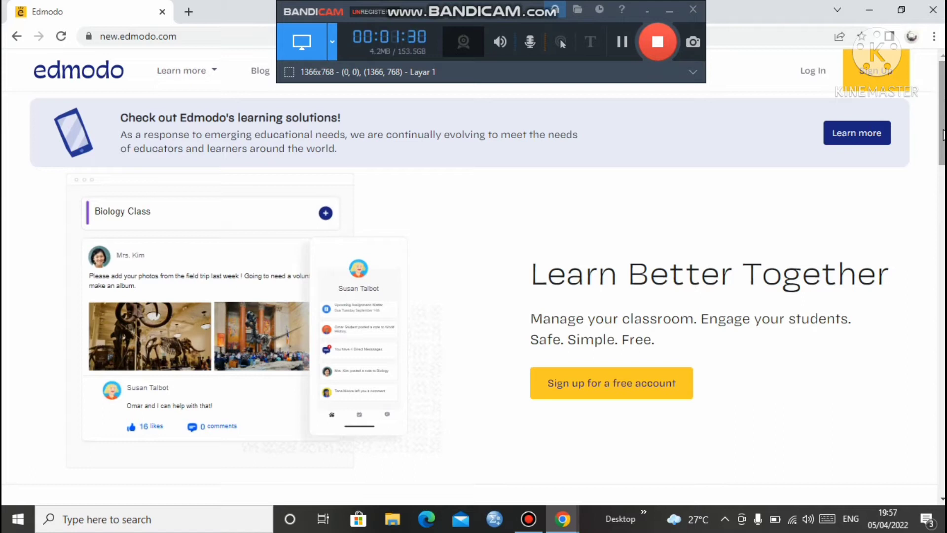
pyautogui.click(854, 93)
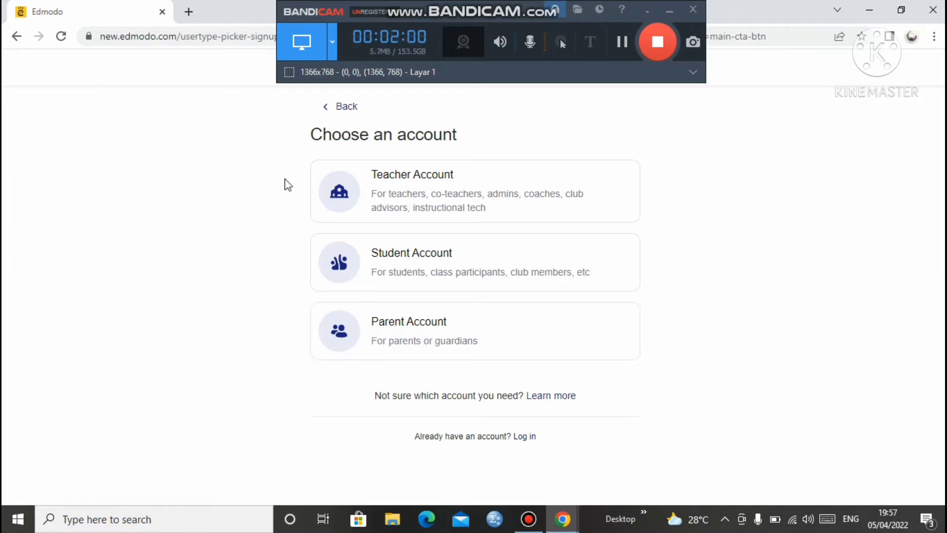
# Choose a Teacher account, set the location to Indonesia, and continue
pyautogui.click(374, 199)
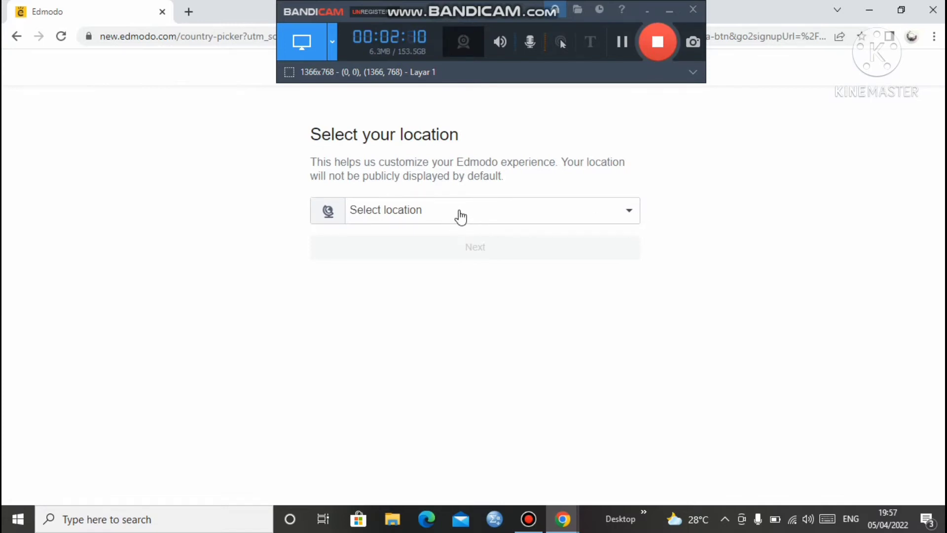
pyautogui.click(631, 214)
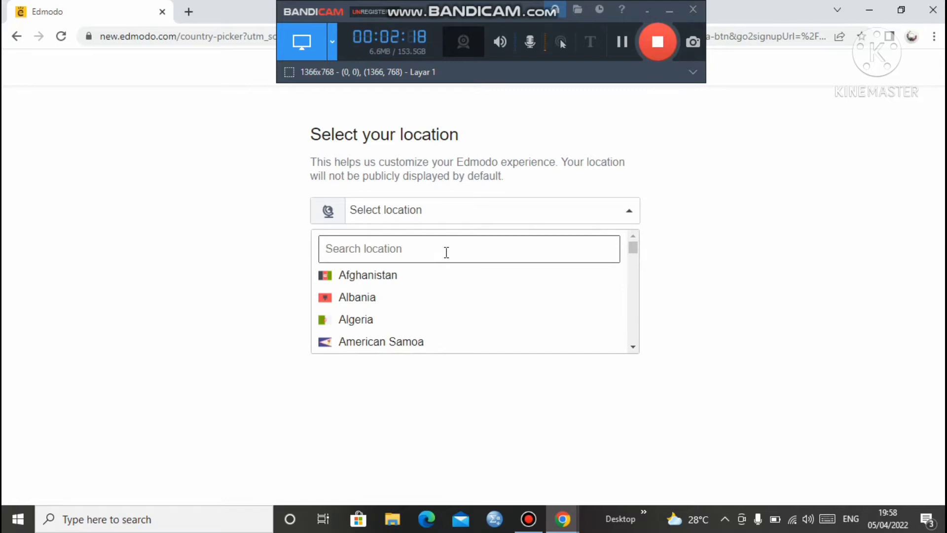
pyautogui.write('I')
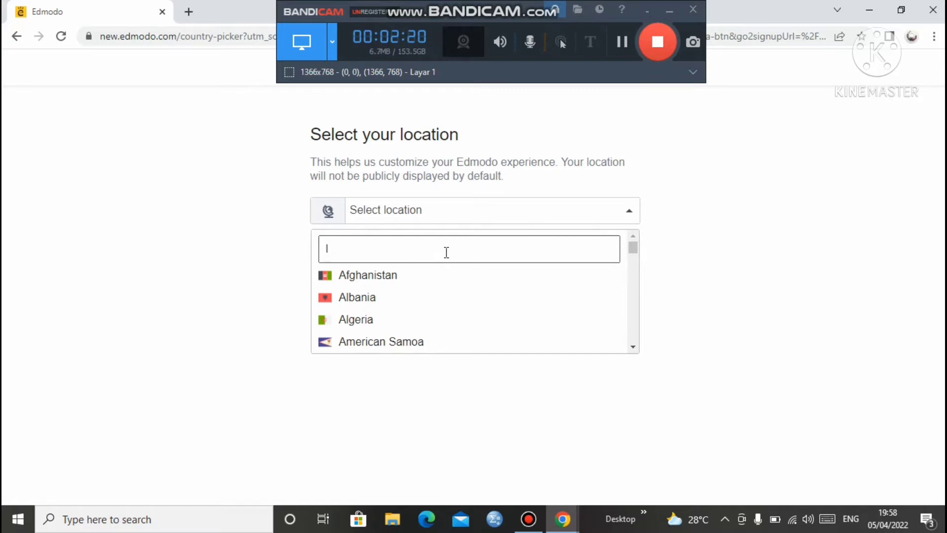
pyautogui.write('ndo')
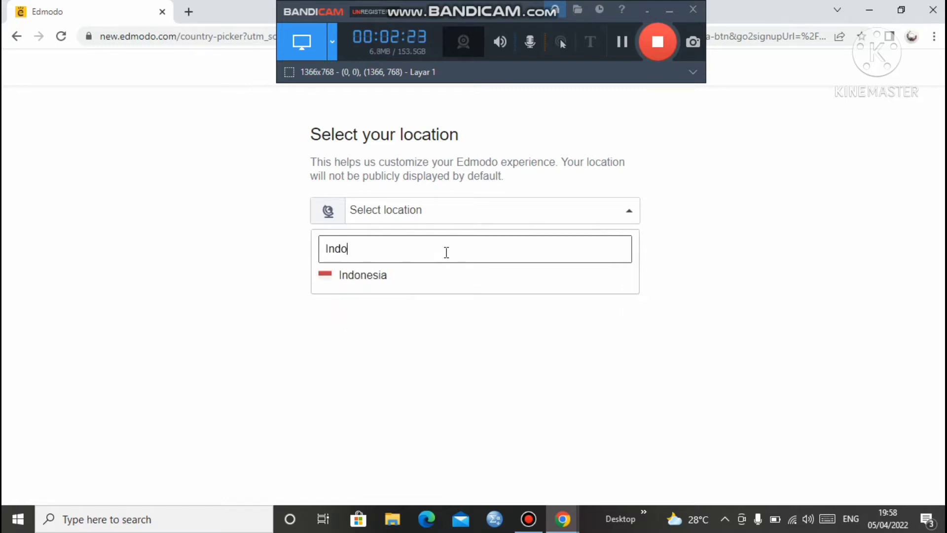
pyautogui.write('s')
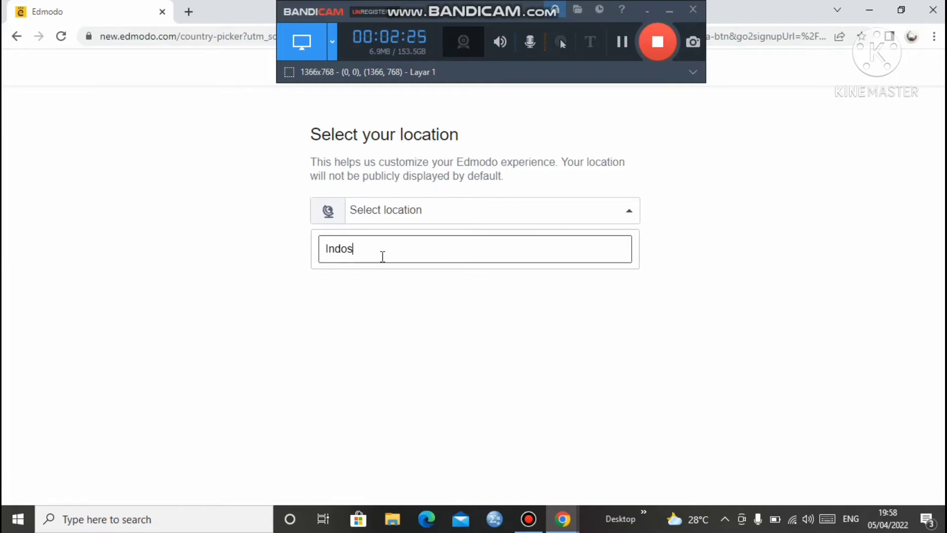
pyautogui.press('BackSpace')
pyautogui.write('ne')
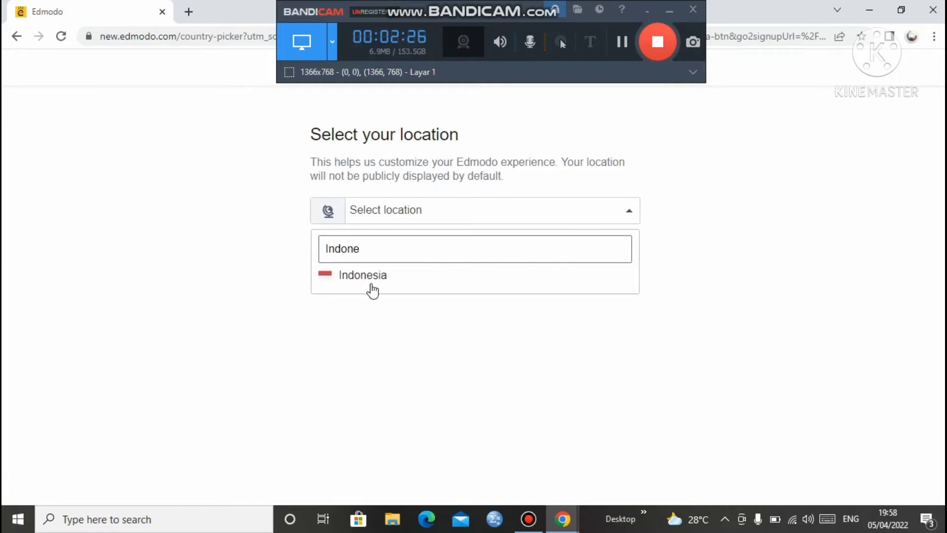
pyautogui.click(447, 279)
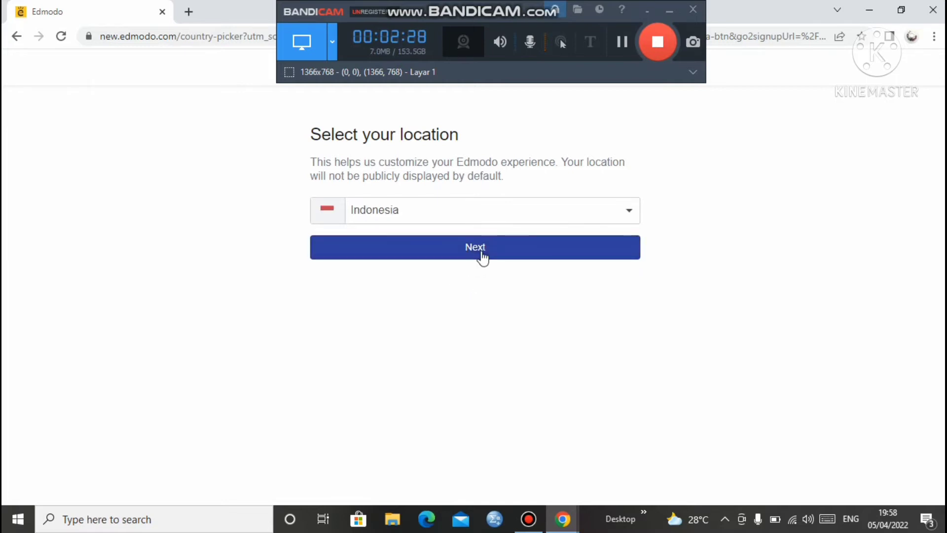
pyautogui.click(481, 258)
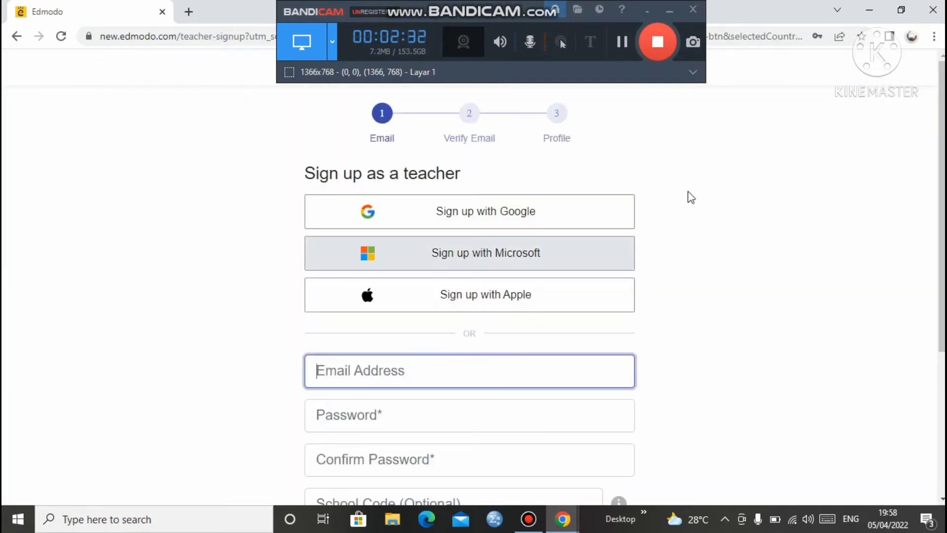
# Enter the teacher's Gmail address in the sign-up form
pyautogui.scroll(-1, 814, 212)
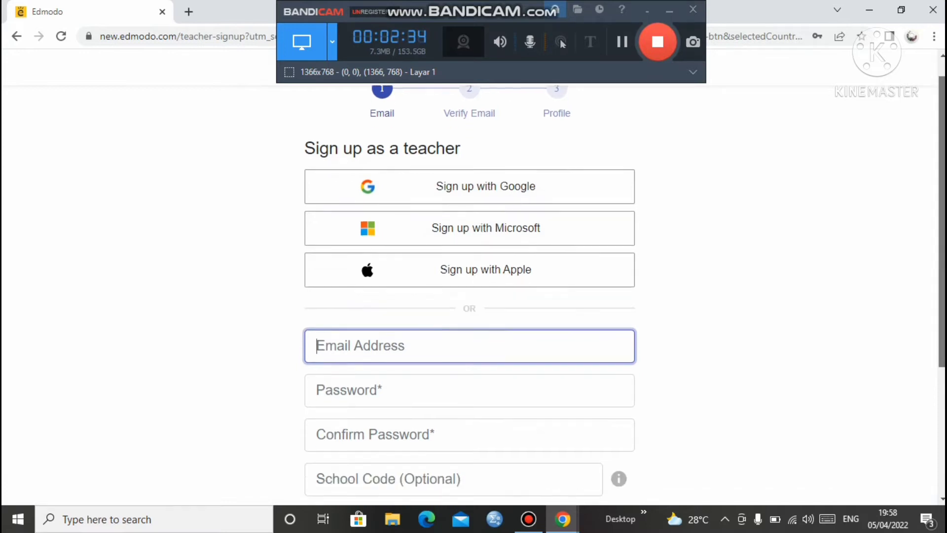
pyautogui.scroll(-2, 667, 344)
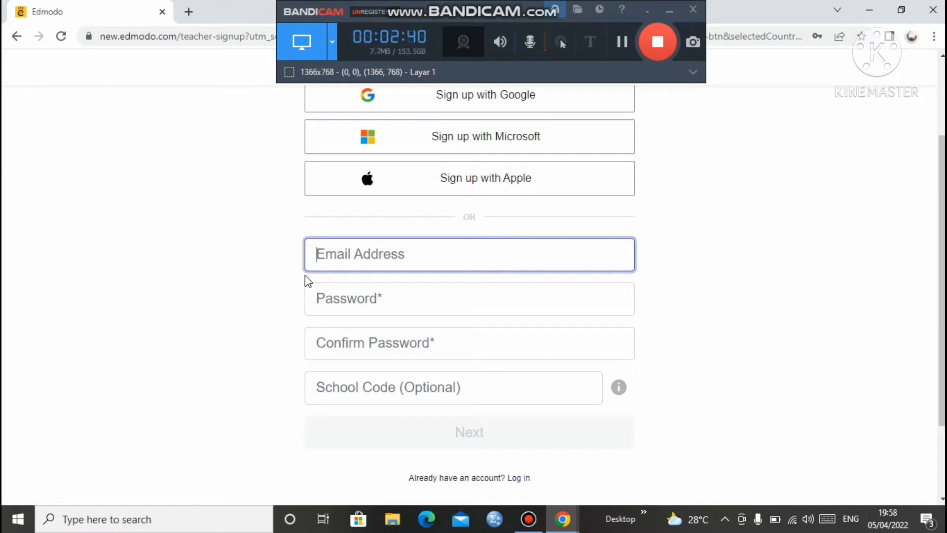
pyautogui.click(367, 261)
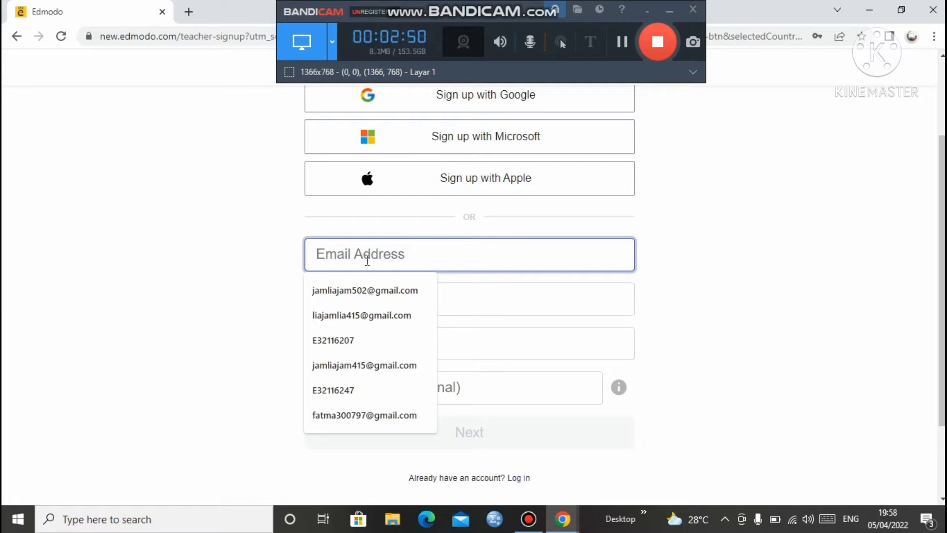
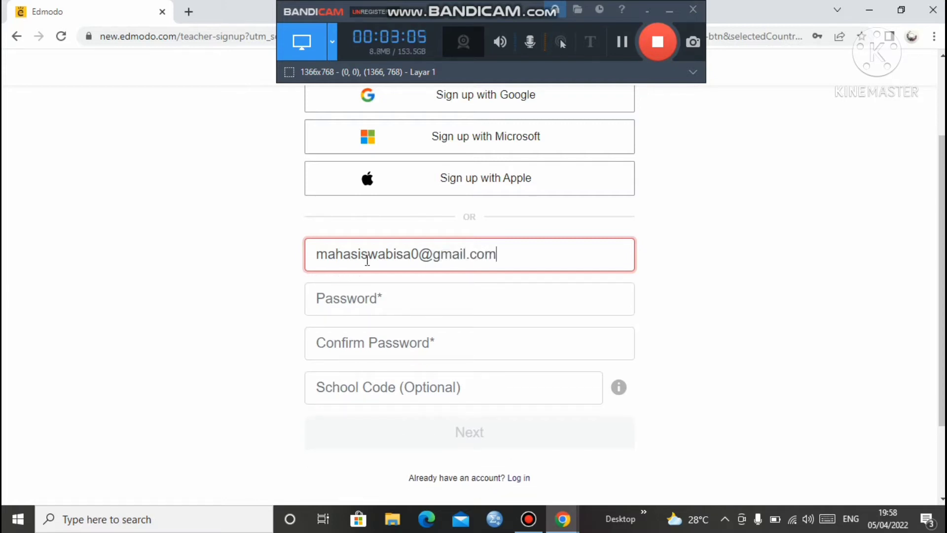
# Enter the account password, confirm it with a matching entry, and submit the form
pyautogui.click(358, 292)
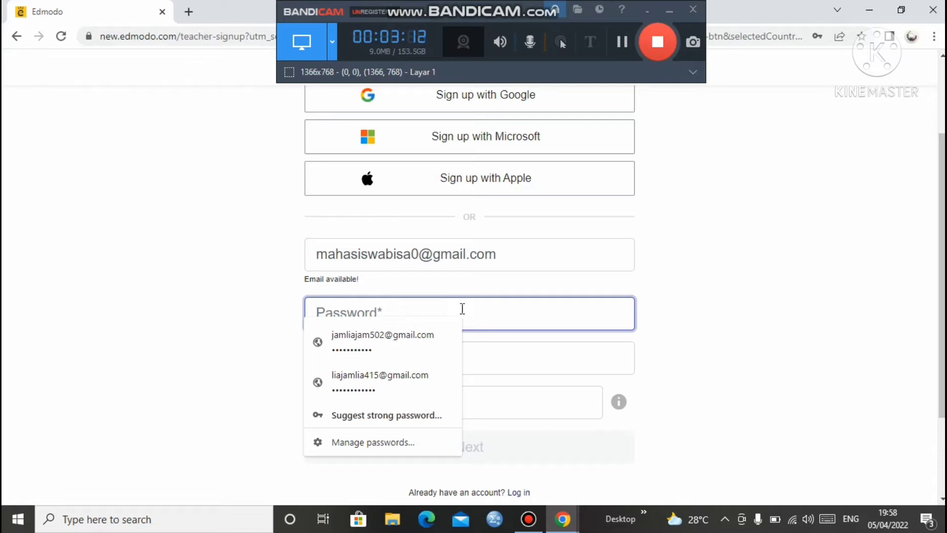
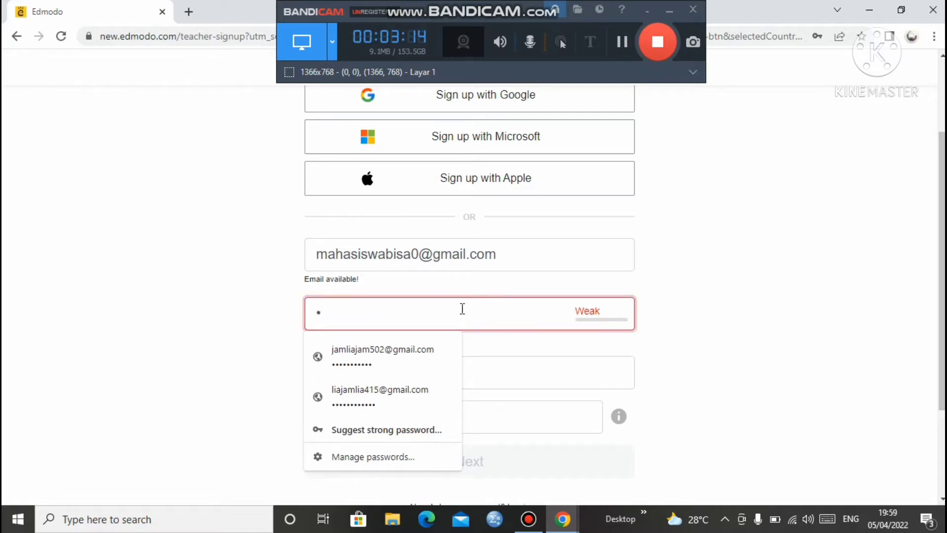
pyautogui.press('BackSpace')
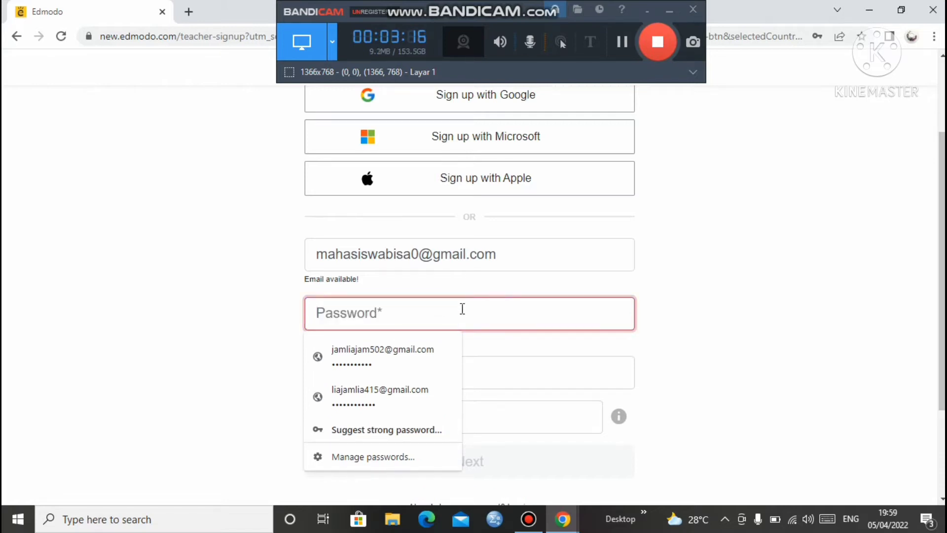
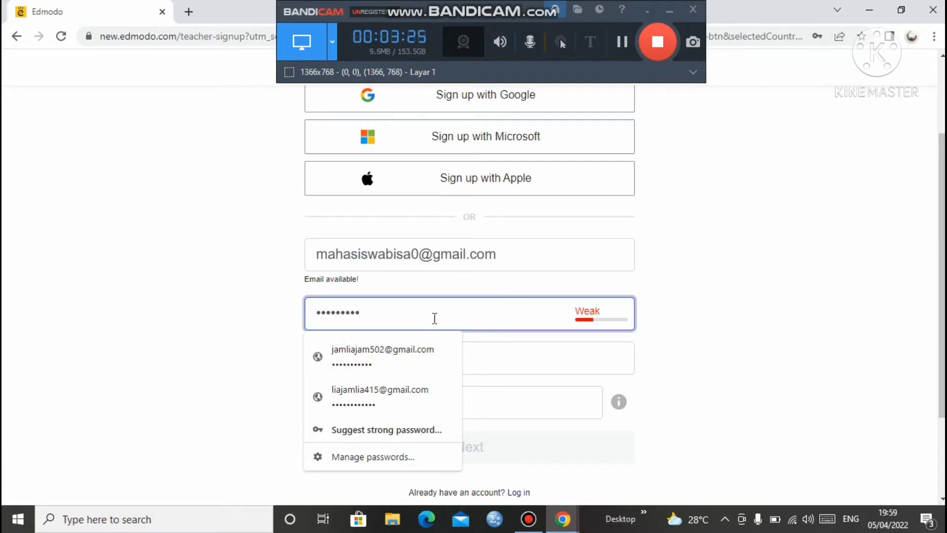
pyautogui.click(498, 357)
pyautogui.write('****')
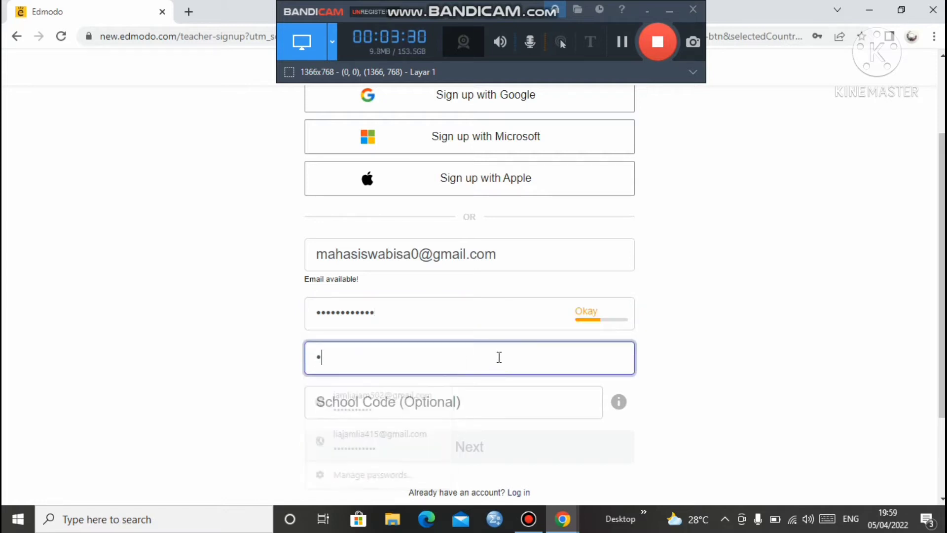
pyautogui.write('*')
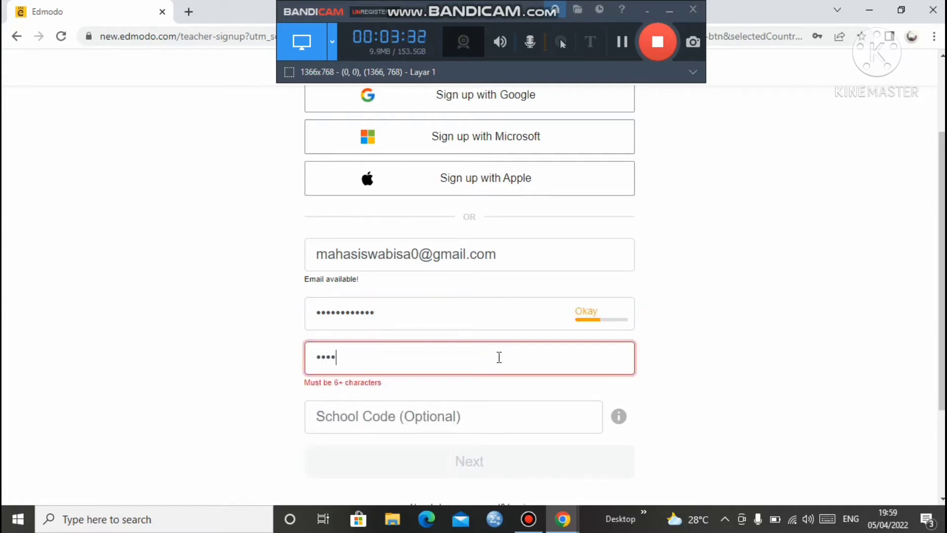
pyautogui.press('BackSpace')
pyautogui.press('BackSpace')
pyautogui.press('BackSpace')
pyautogui.press('BackSpace')
pyautogui.press('BackSpace')
pyautogui.write('*****')
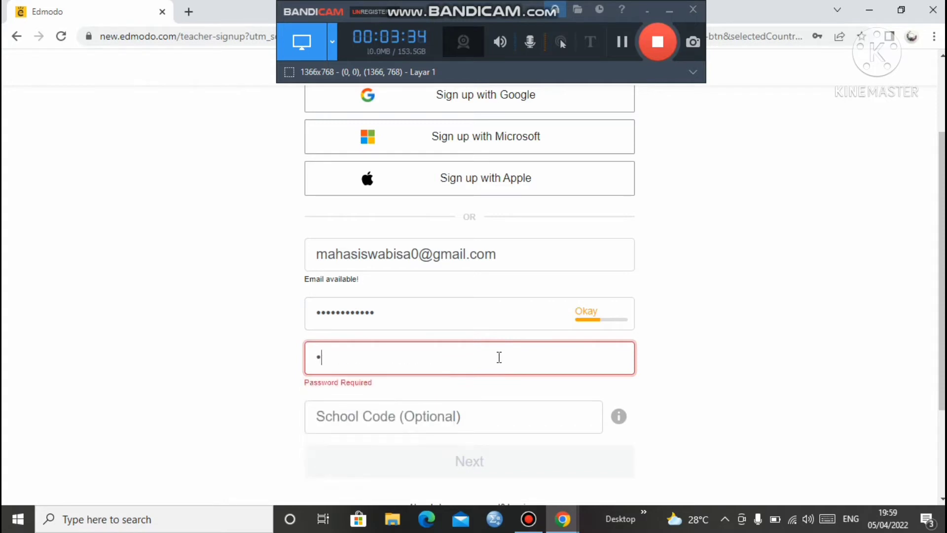
pyautogui.write('******')
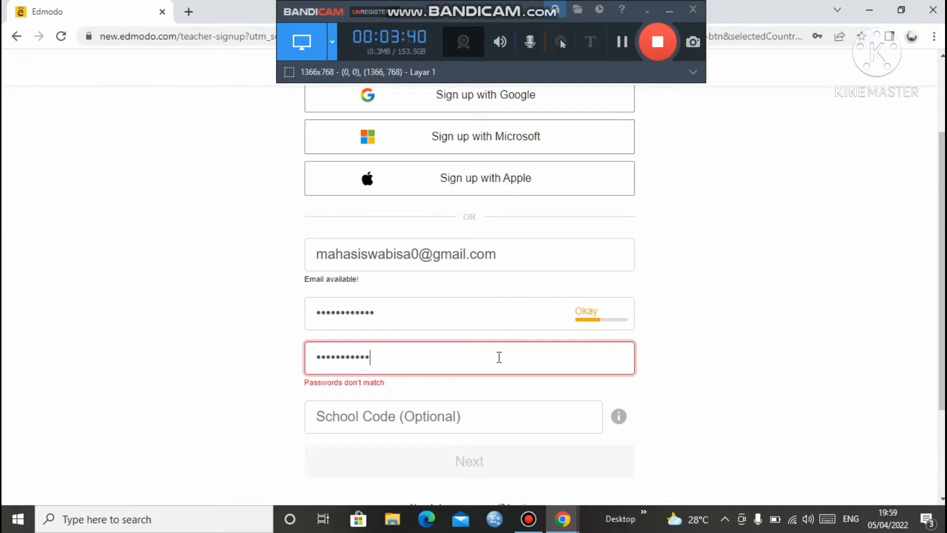
pyautogui.write('*')
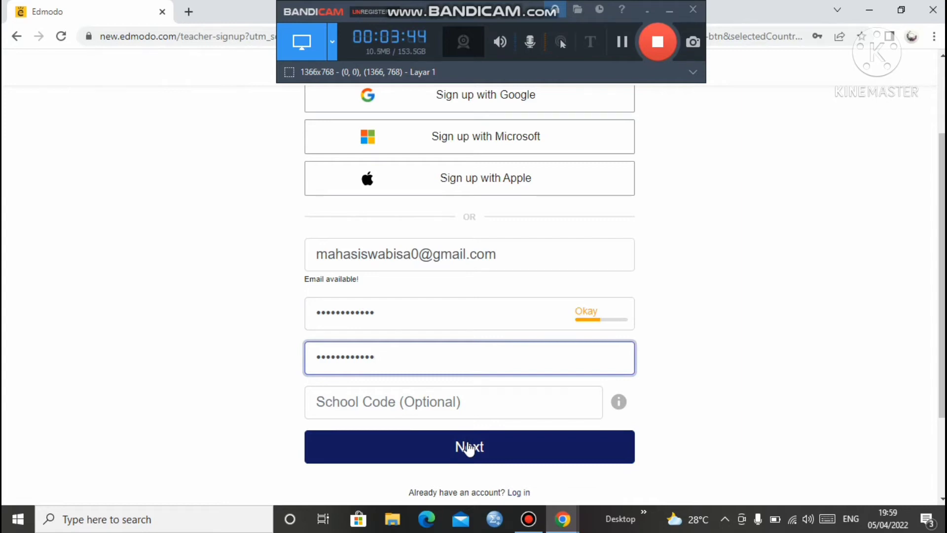
pyautogui.click(468, 448)
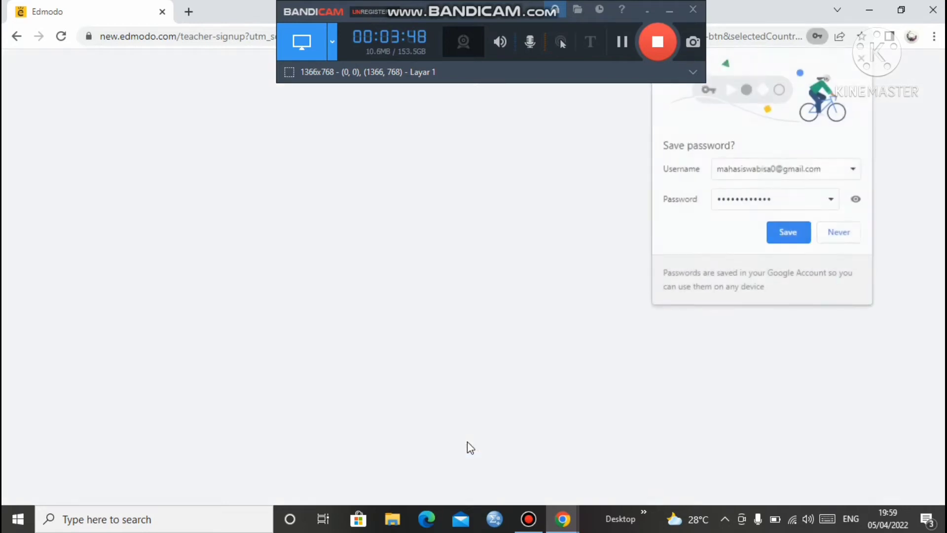
# Save the password in Chrome and get past the e-mail verification step
pyautogui.click(784, 236)
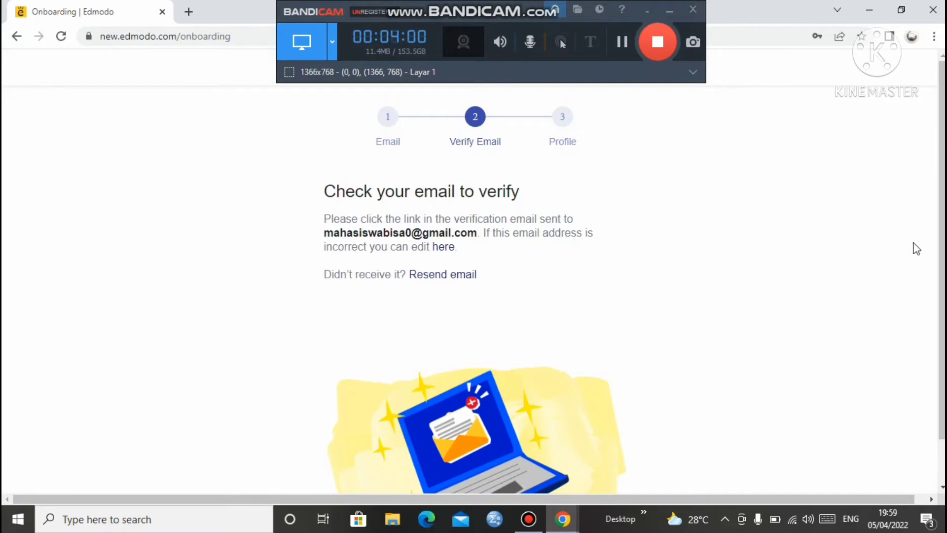
pyautogui.moveTo(943, 246)
pyautogui.mouseDown()
pyautogui.moveTo(942, 359)
pyautogui.moveTo(941, 251)
pyautogui.mouseUp()
pyautogui.click(627, 40)
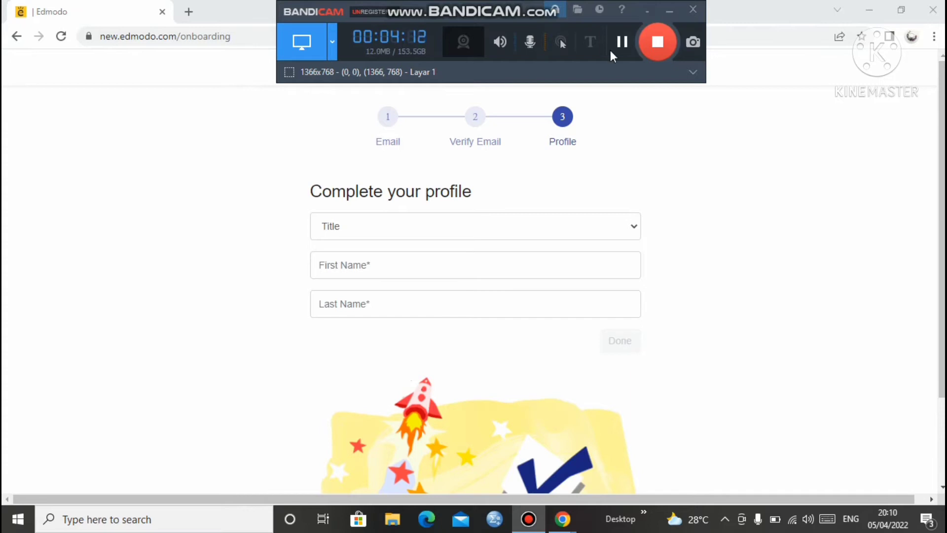
# Set the profile title to Mr., enter the teacher's first and last name, and finish
pyautogui.click(338, 228)
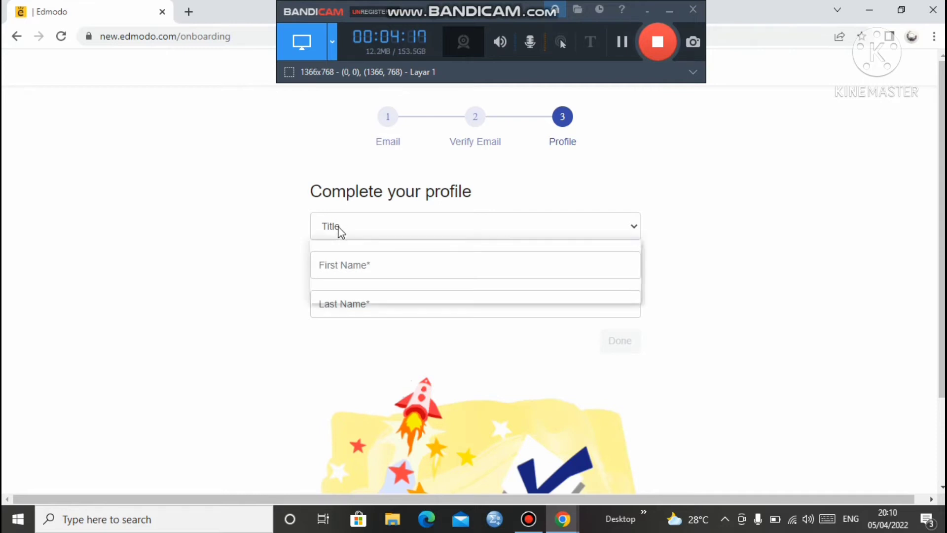
pyautogui.click(632, 227)
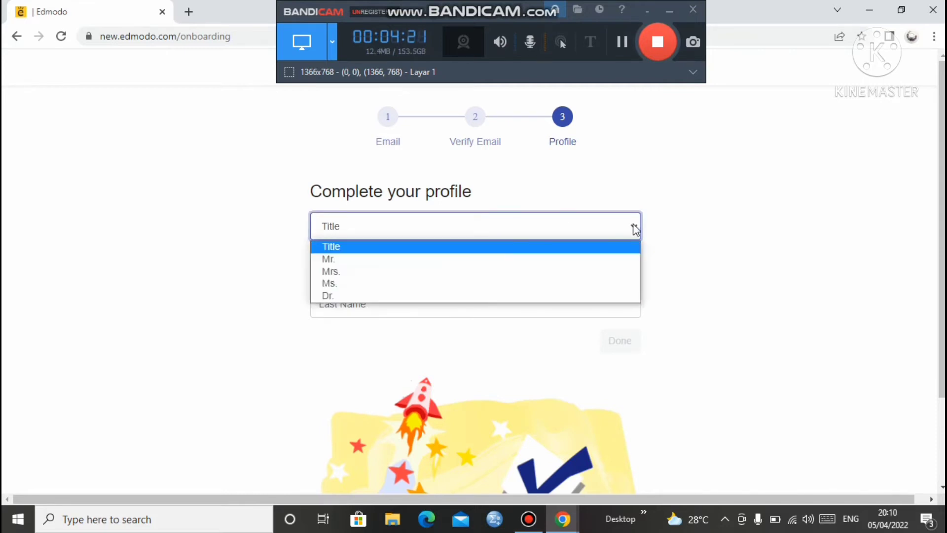
pyautogui.click(331, 260)
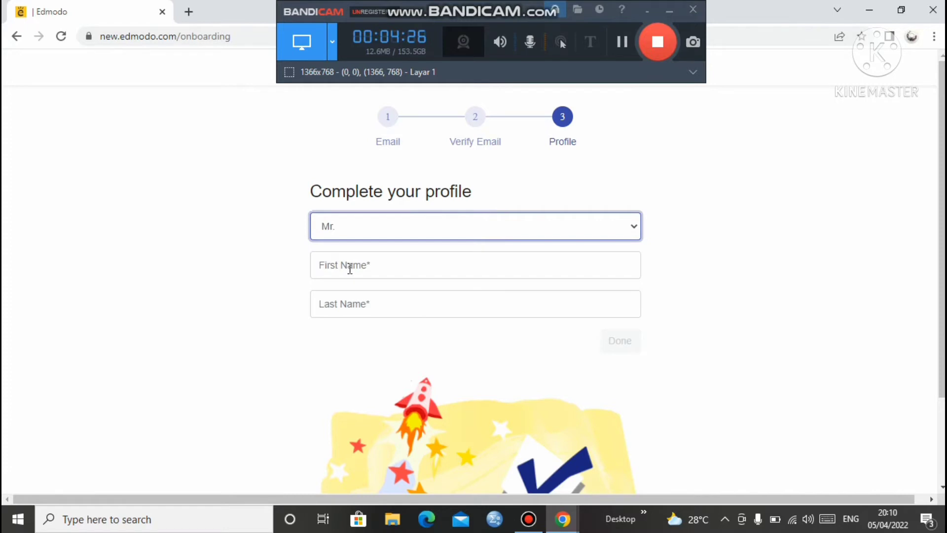
pyautogui.click(350, 267)
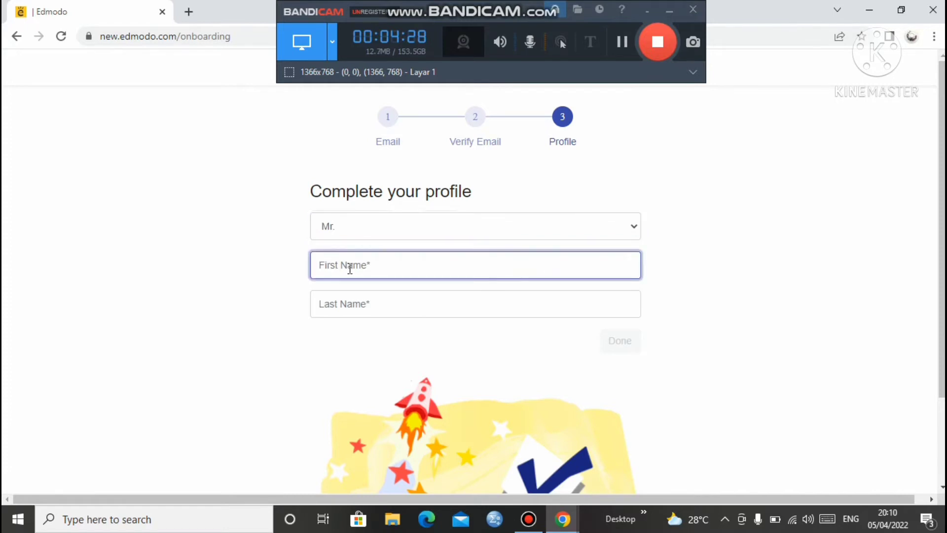
pyautogui.click(347, 300)
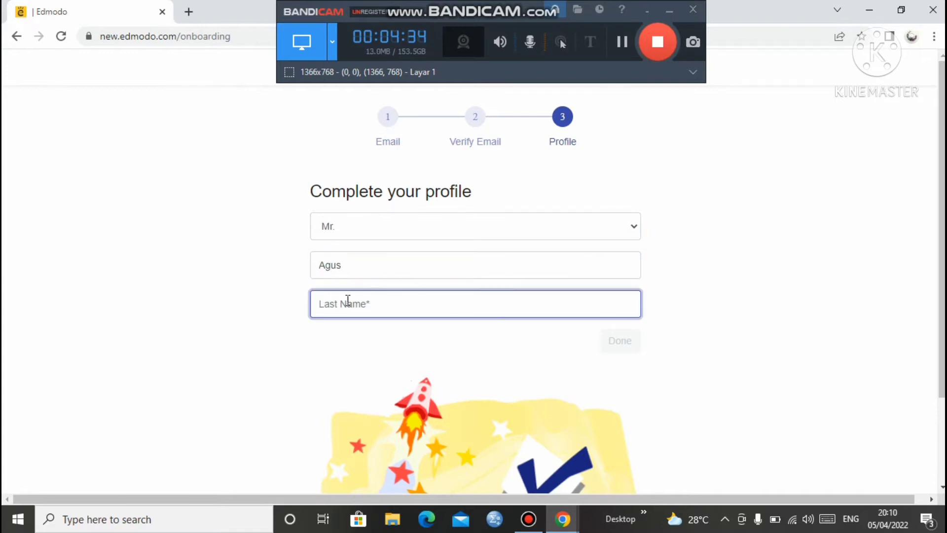
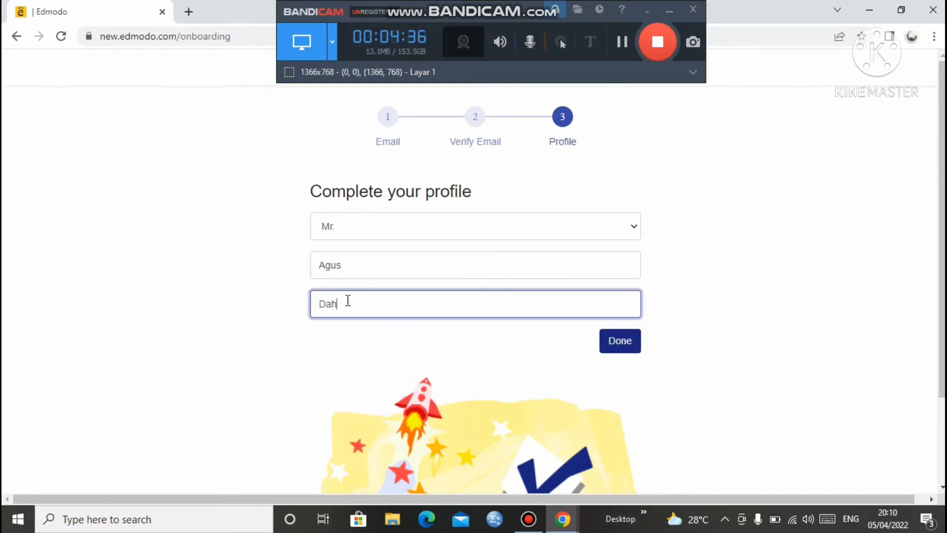
pyautogui.click(616, 352)
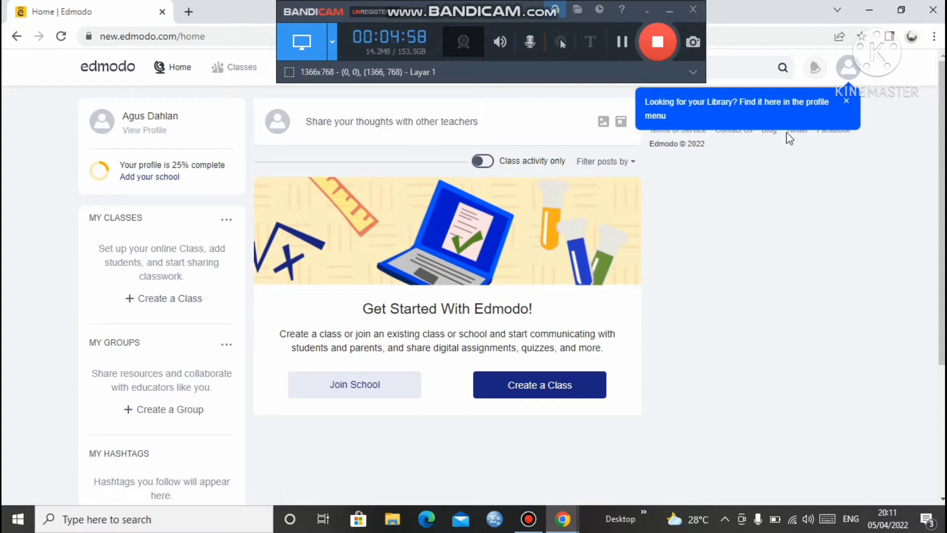
# Dismiss the Library tip and start creating a new class
pyautogui.click(847, 100)
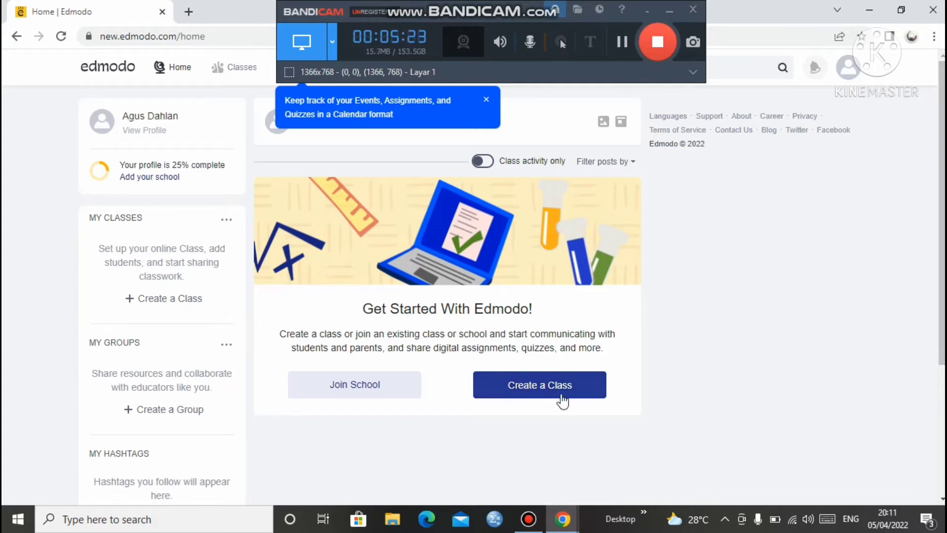
pyautogui.click(545, 390)
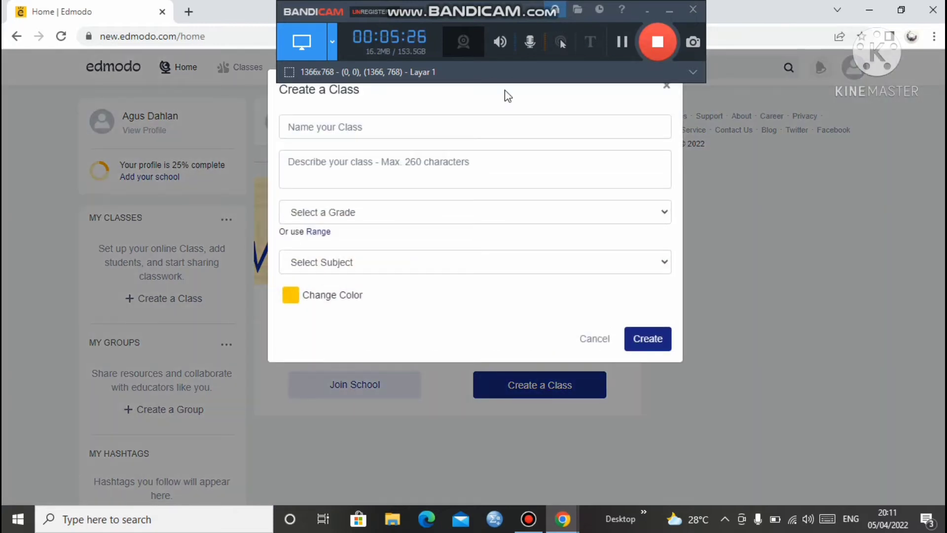
# Name the class 'X IPA 1' and describe it as 'kelas ini merupakan wadah kita untuk belajar di masa pandemi'
pyautogui.click(424, 125)
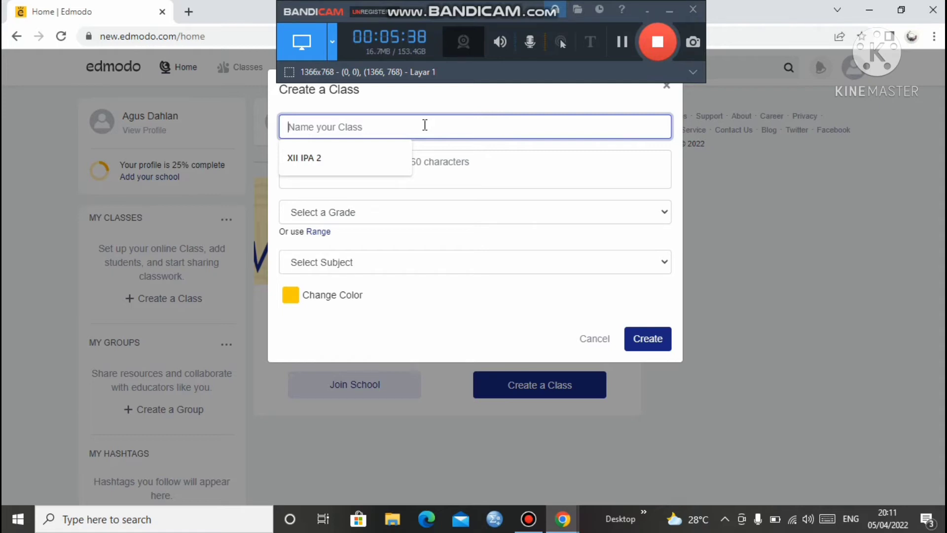
pyautogui.write('X IP')
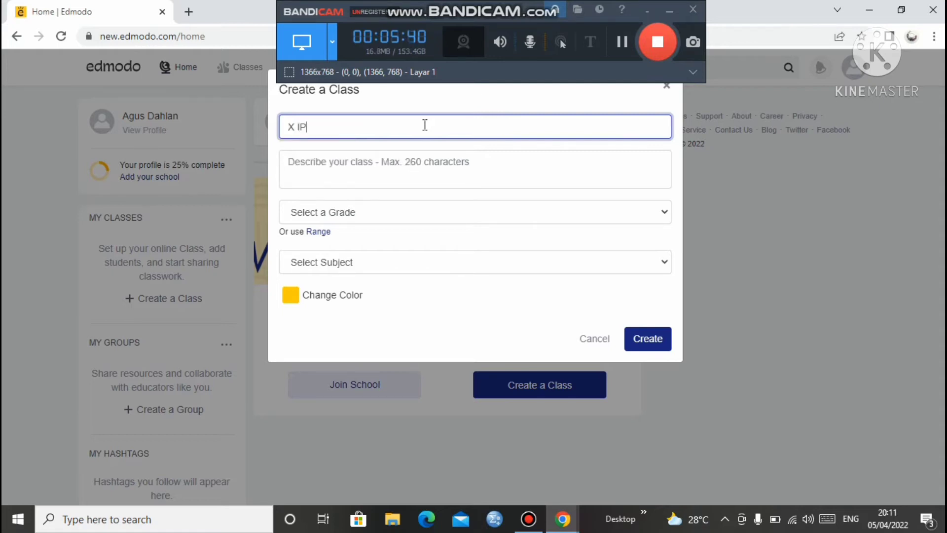
pyautogui.write('A 1')
pyautogui.click(382, 170)
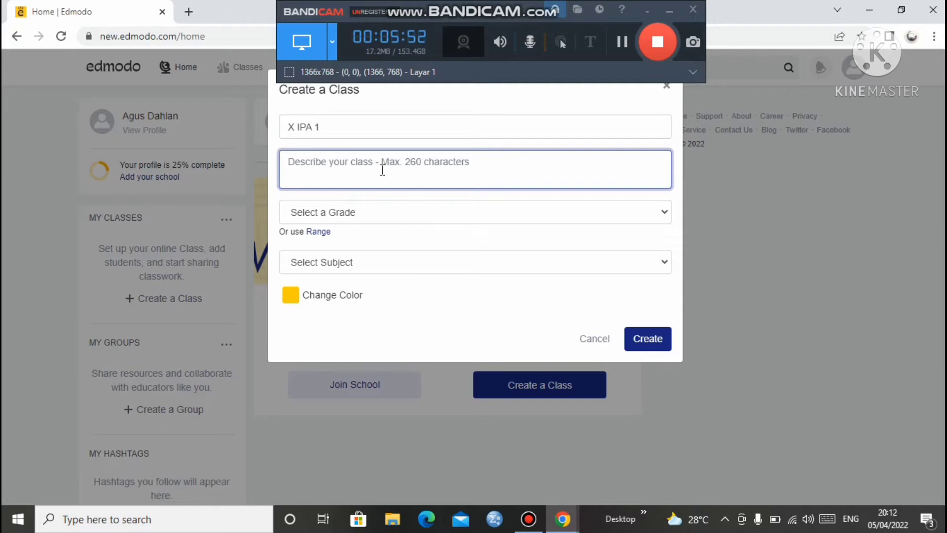
pyautogui.write('kelas in')
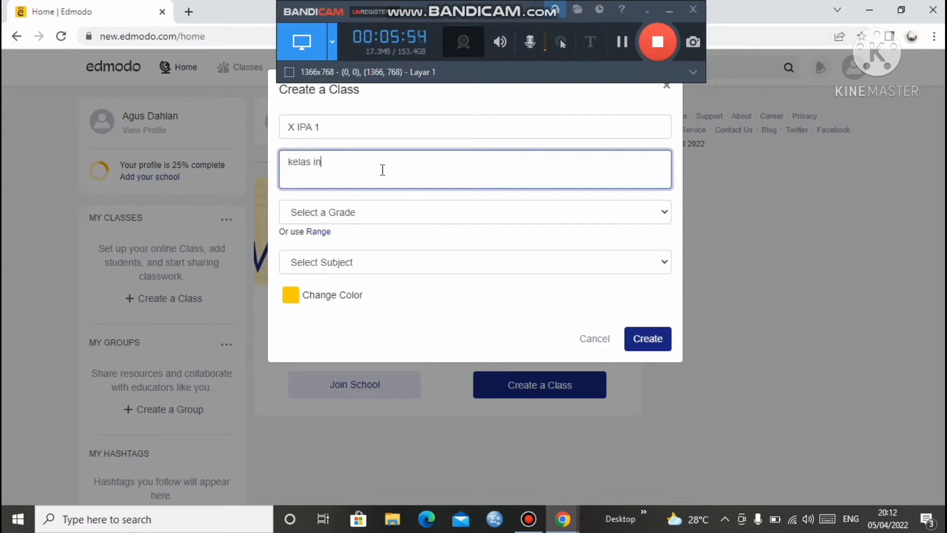
pyautogui.write('i merupaka')
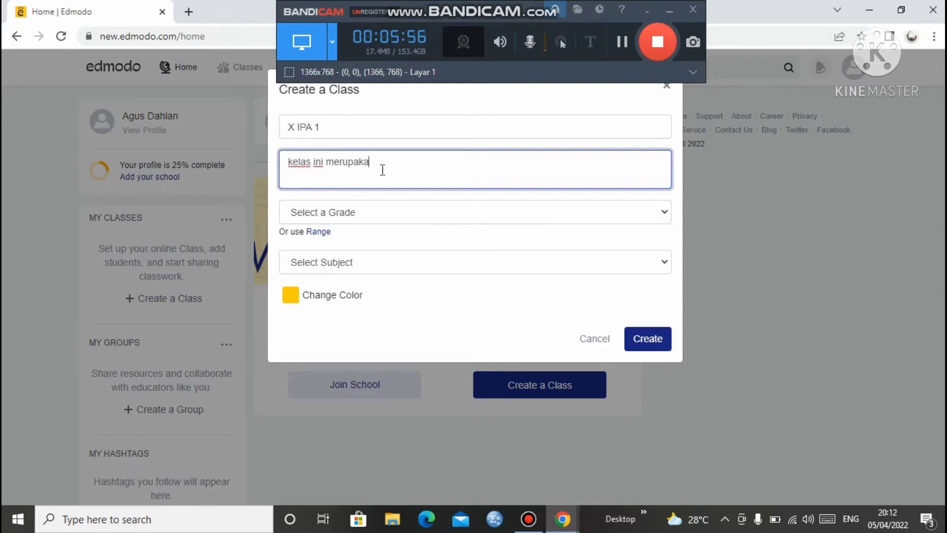
pyautogui.write('n')
pyautogui.write('wadah kita untu')
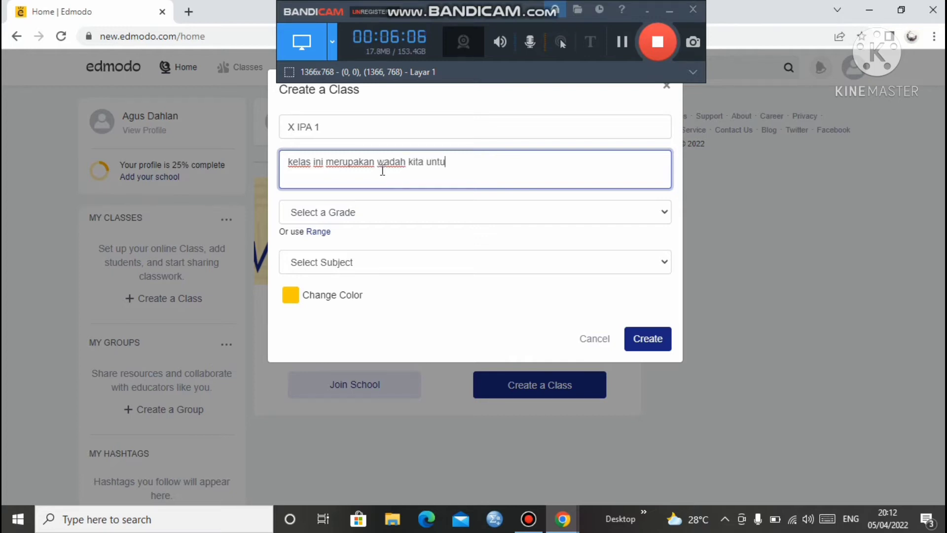
pyautogui.write('k belajar di ma')
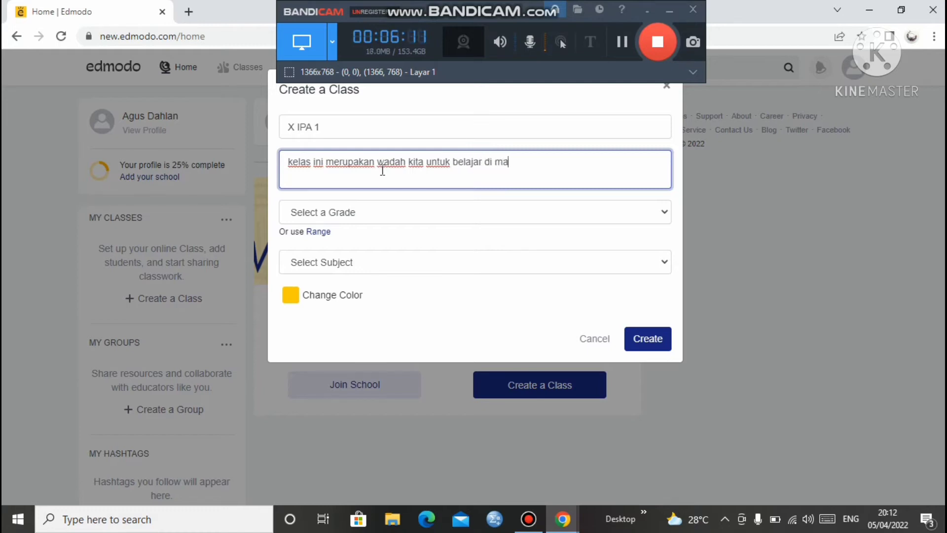
pyautogui.write('sa pandemi')
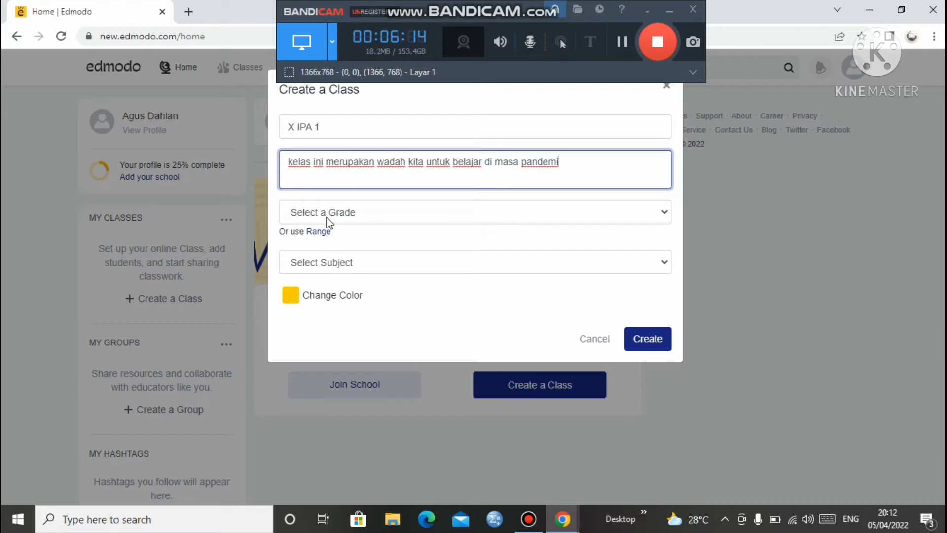
# Set grade to 1st Grade, subject and sub-subject to All, colour cyan, and create the class
pyautogui.click(342, 212)
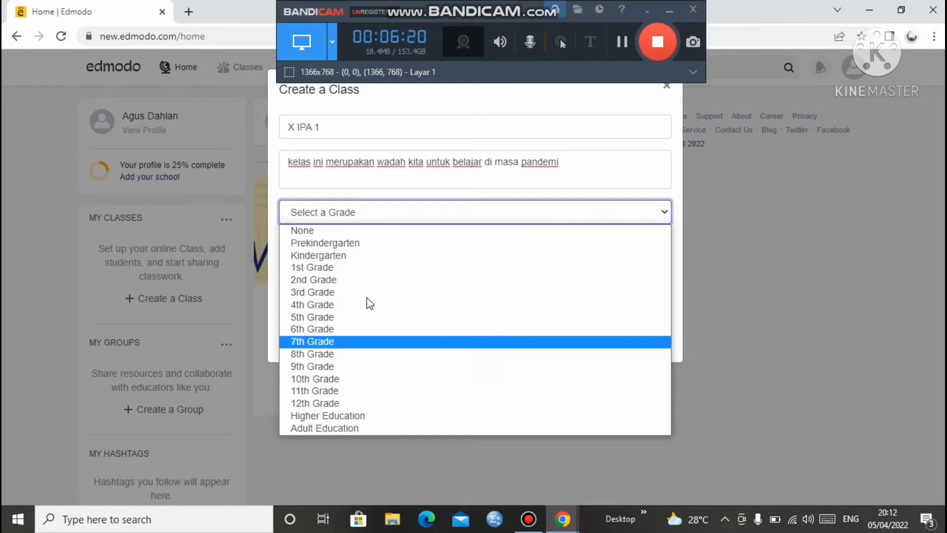
pyautogui.click(329, 268)
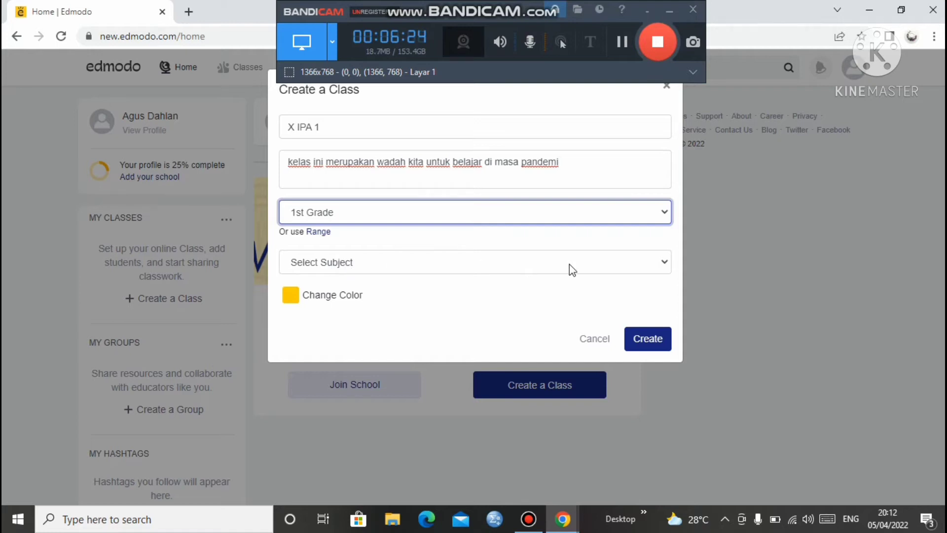
pyautogui.click(666, 264)
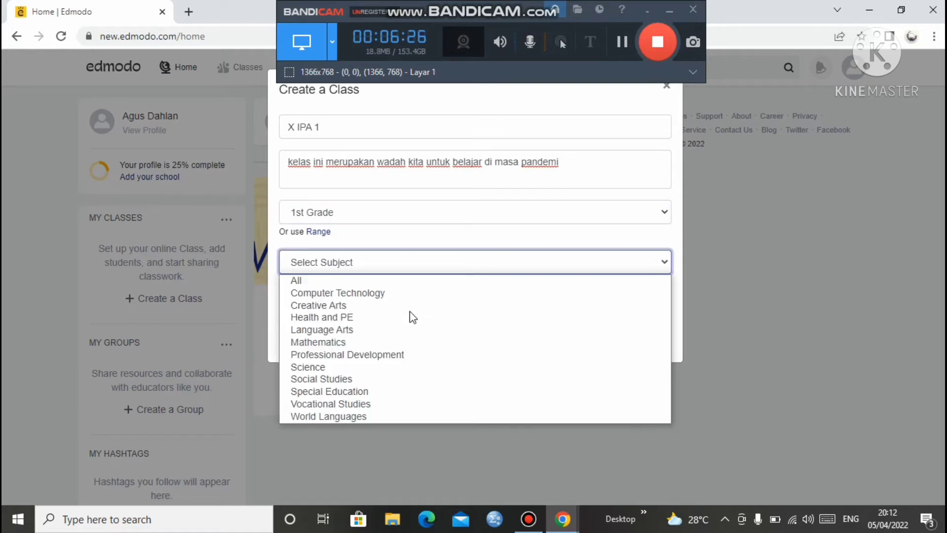
pyautogui.click(348, 282)
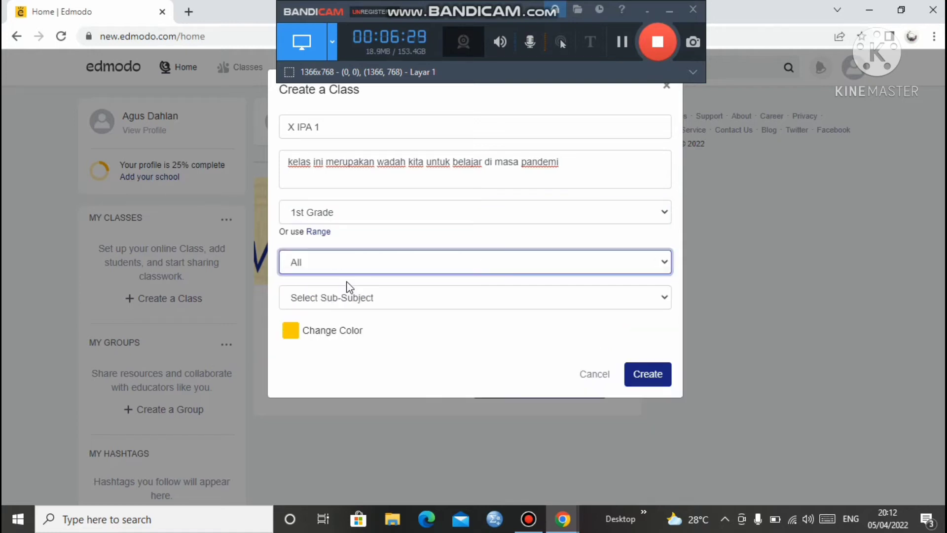
pyautogui.click(348, 302)
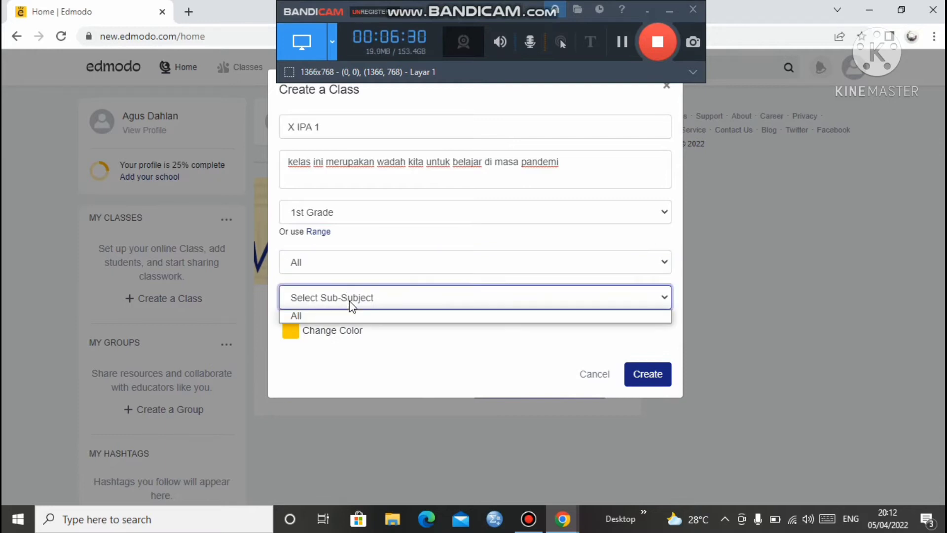
pyautogui.click(324, 316)
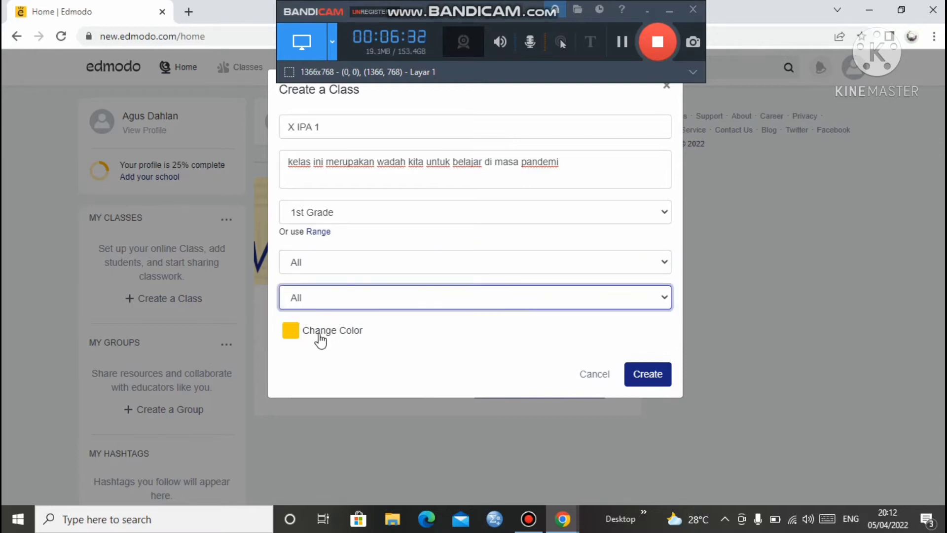
pyautogui.click(319, 336)
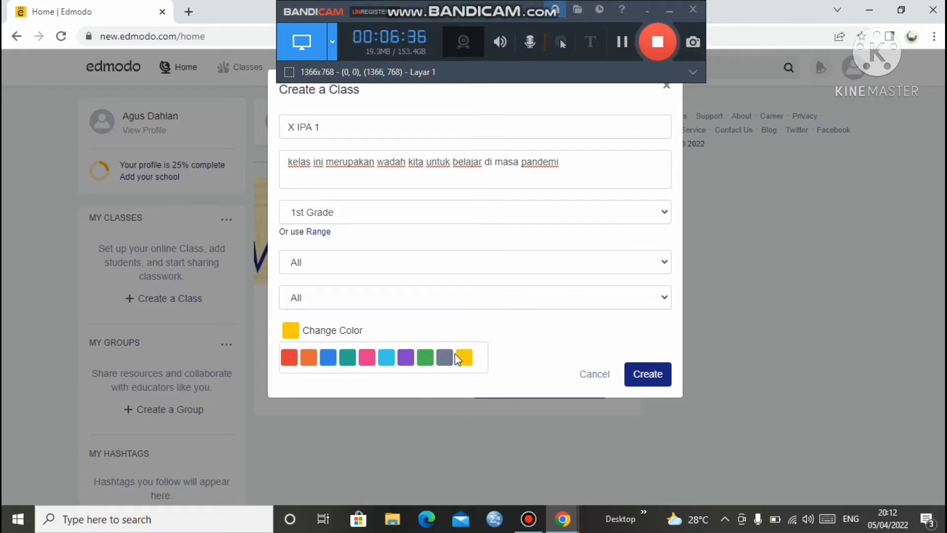
pyautogui.click(386, 357)
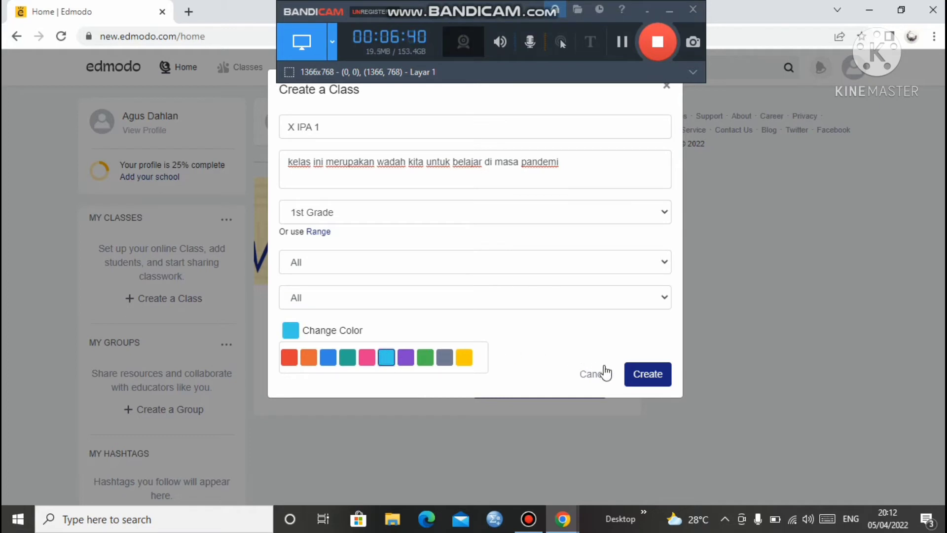
pyautogui.click(643, 385)
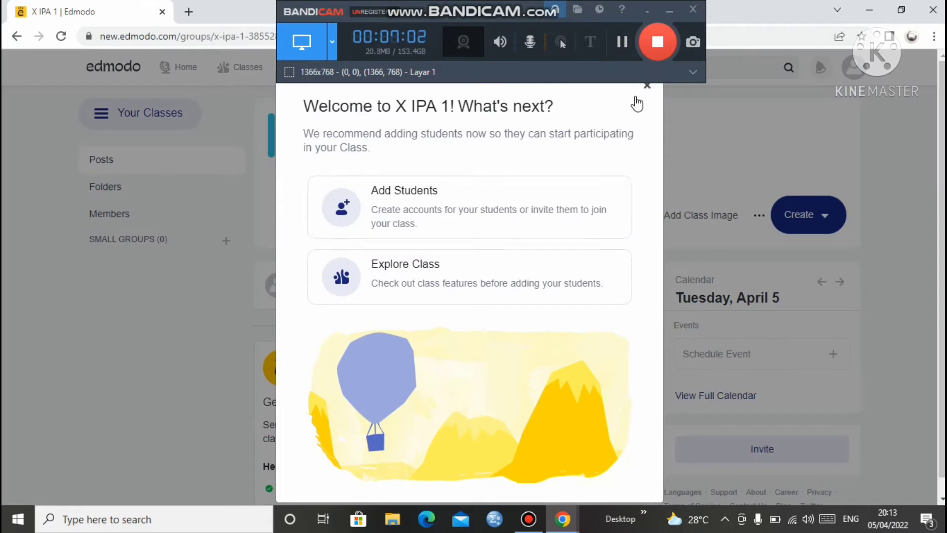
# Close the 'Welcome to X IPA 1!' pop-up
pyautogui.click(646, 90)
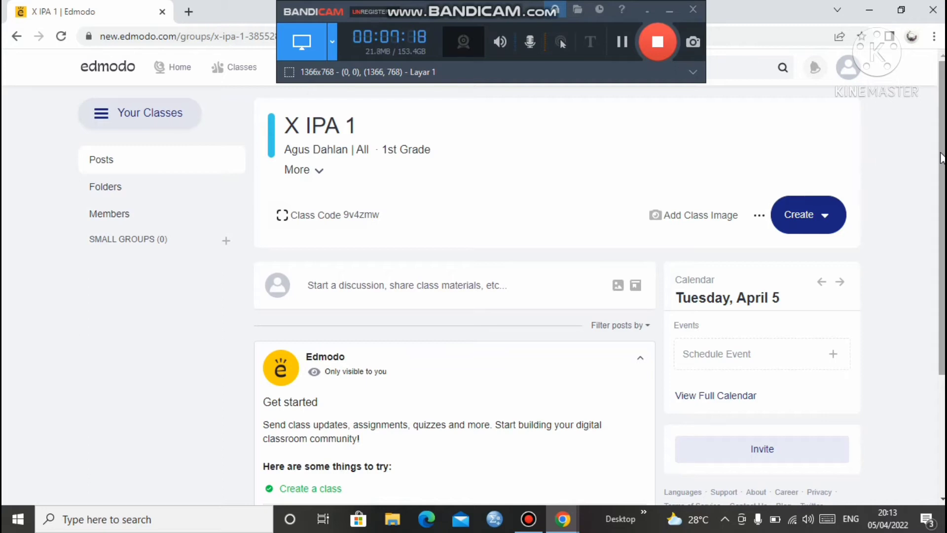
# Reopen X IPA 1 from Your Classes, browse its Folders and Posts, then view Members
pyautogui.moveTo(942, 158)
pyautogui.mouseDown()
pyautogui.moveTo(943, 200)
pyautogui.moveTo(942, 158)
pyautogui.mouseUp()
pyautogui.click(146, 125)
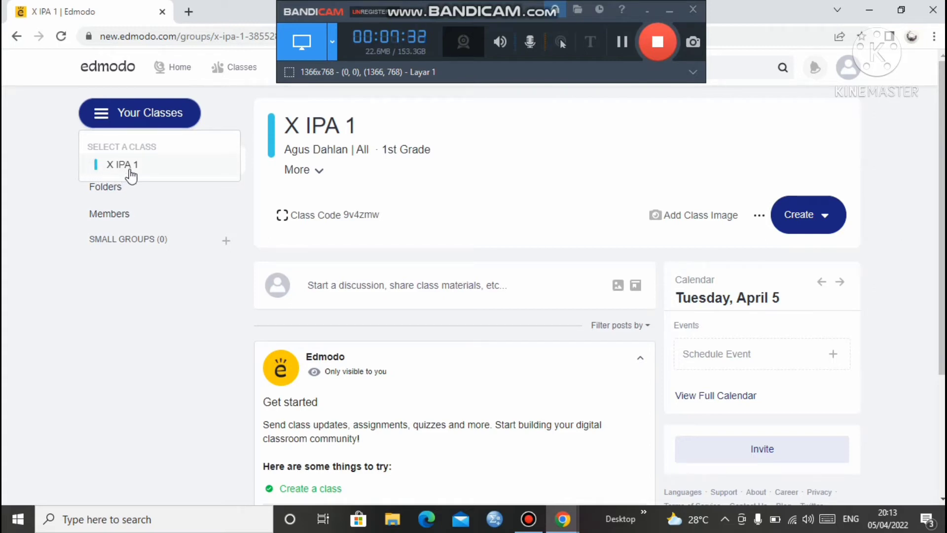
pyautogui.click(136, 121)
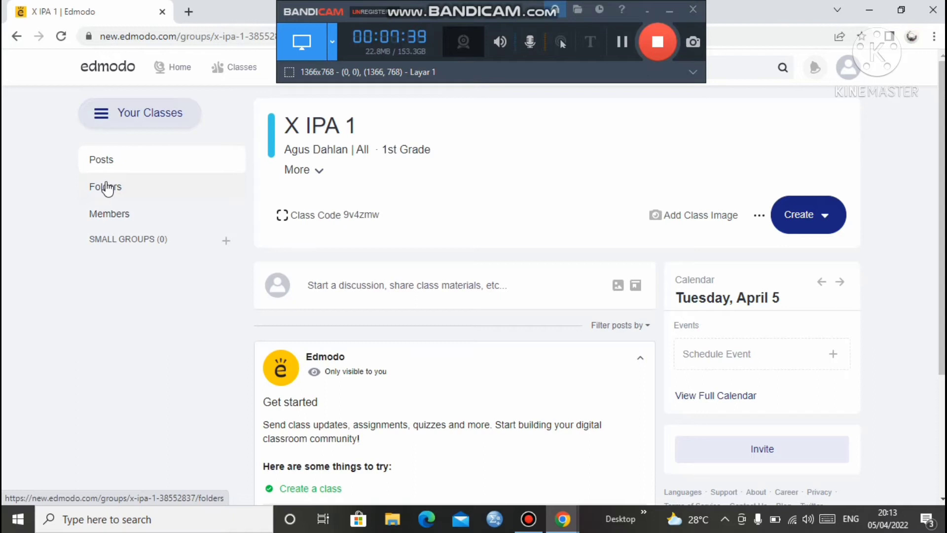
pyautogui.click(107, 188)
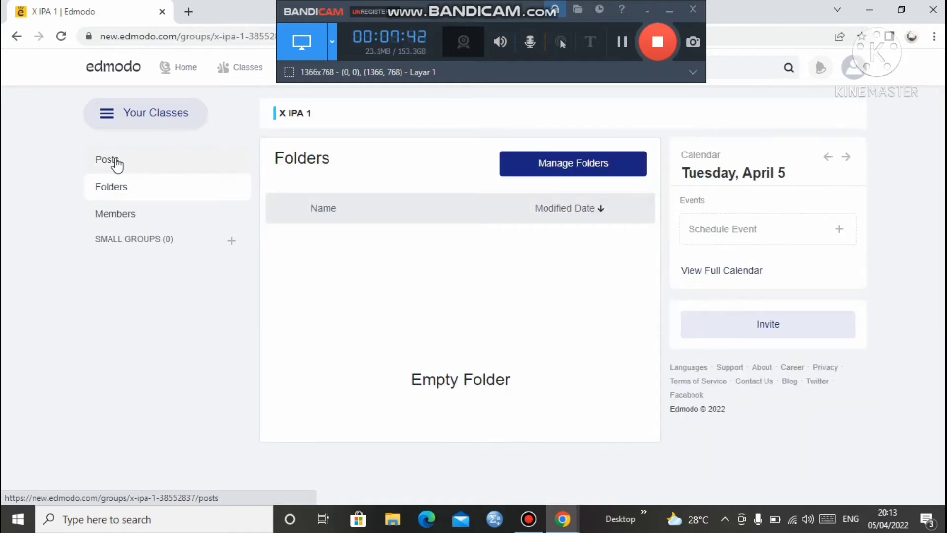
pyautogui.click(116, 160)
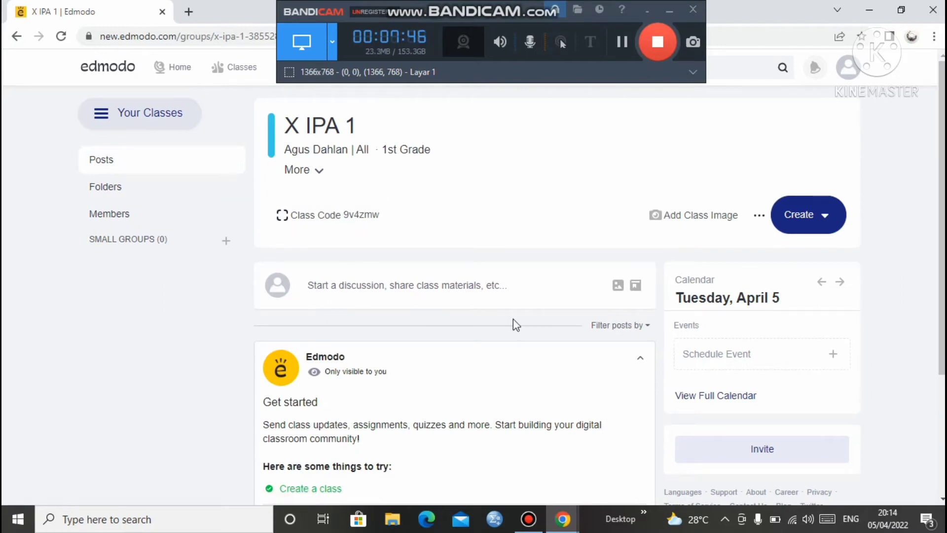
pyautogui.scroll(-3, 943, 276)
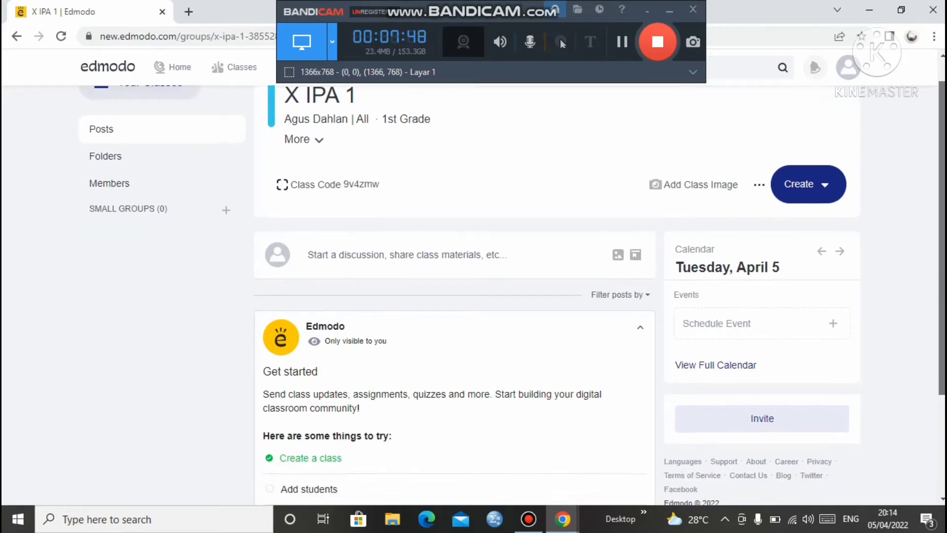
pyautogui.scroll(2, 944, 286)
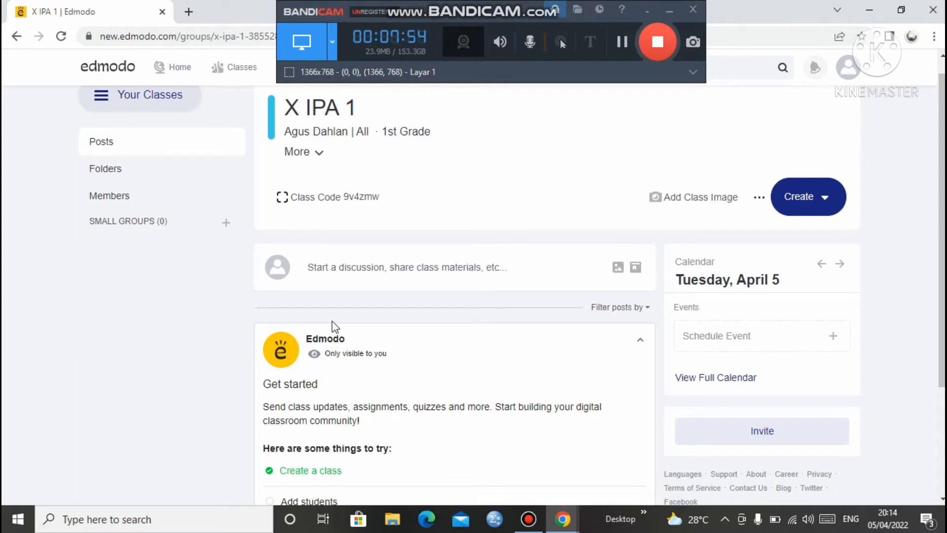
pyautogui.click(111, 170)
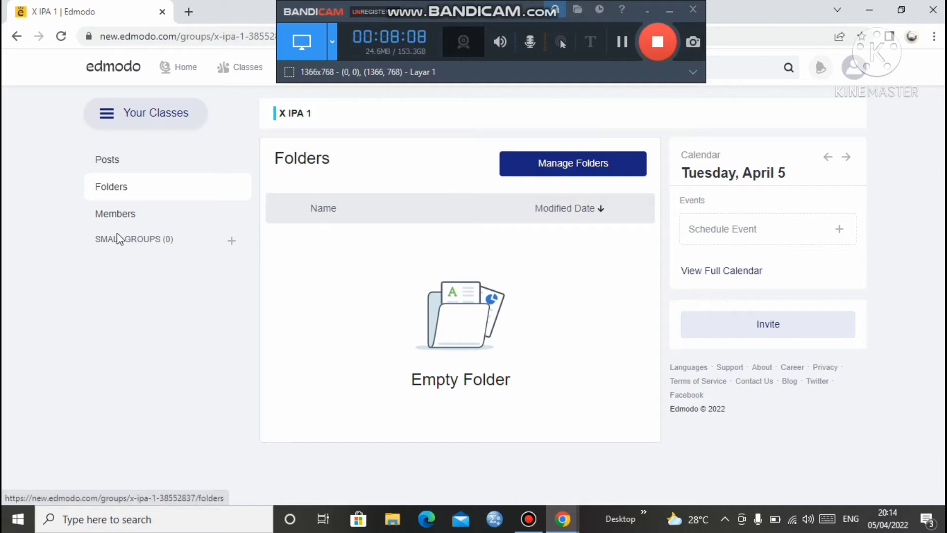
pyautogui.click(118, 219)
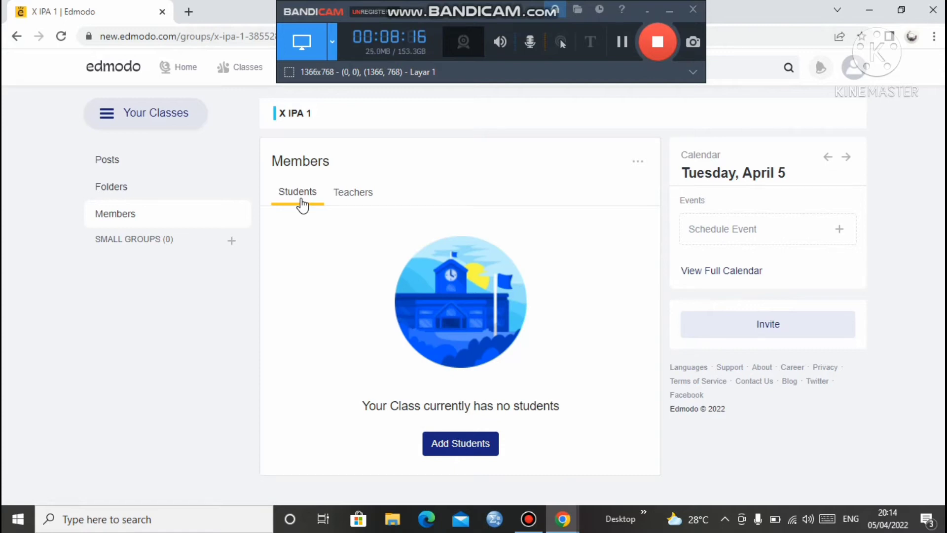
# Check the X IPA 1 teacher list and folders, then return to the class posts feed
pyautogui.click(346, 194)
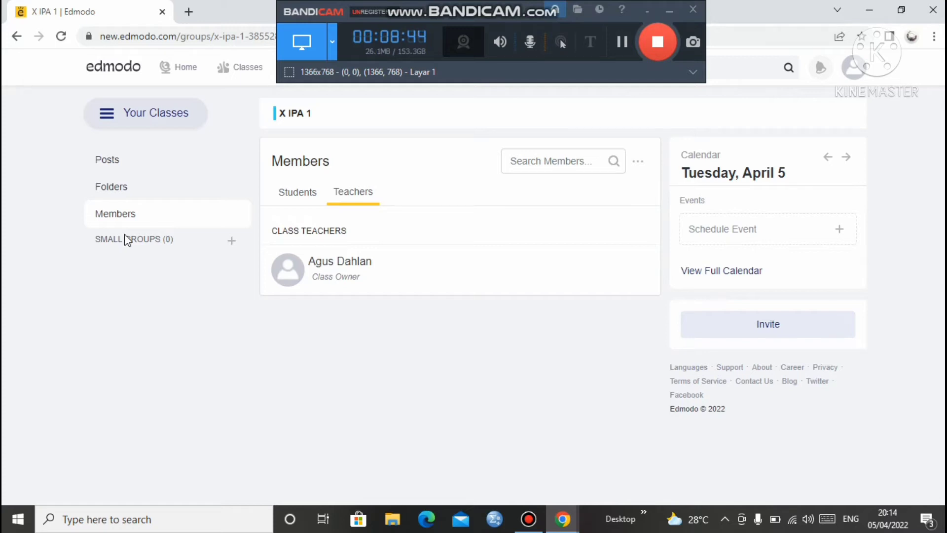
pyautogui.click(129, 189)
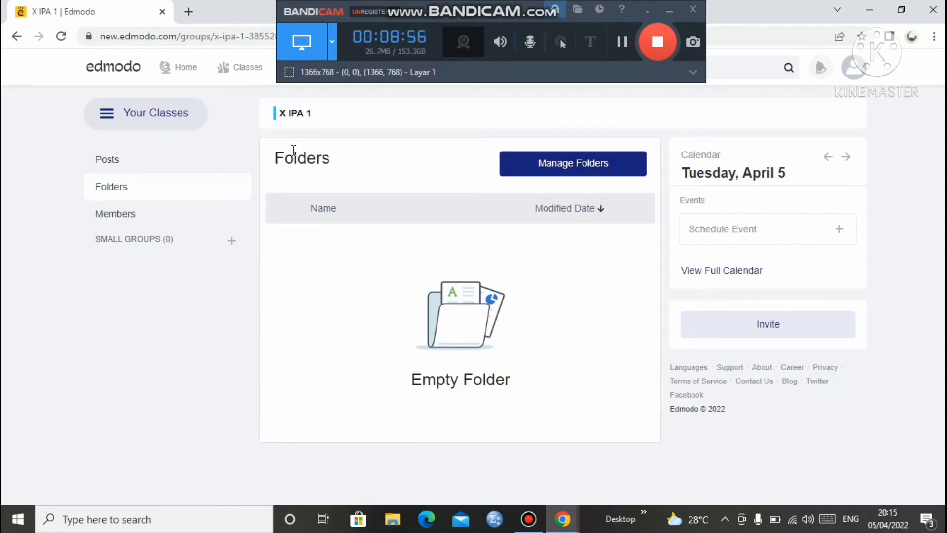
pyautogui.click(127, 125)
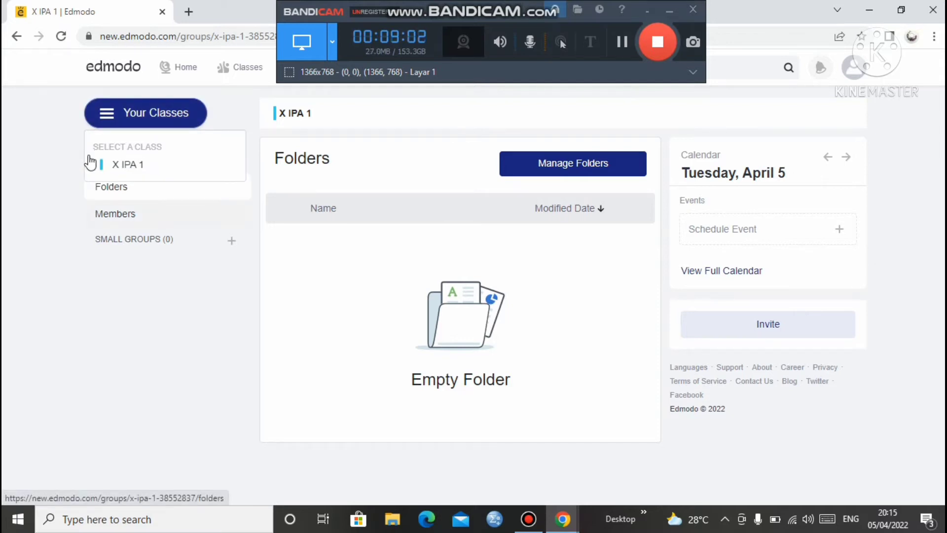
pyautogui.click(277, 188)
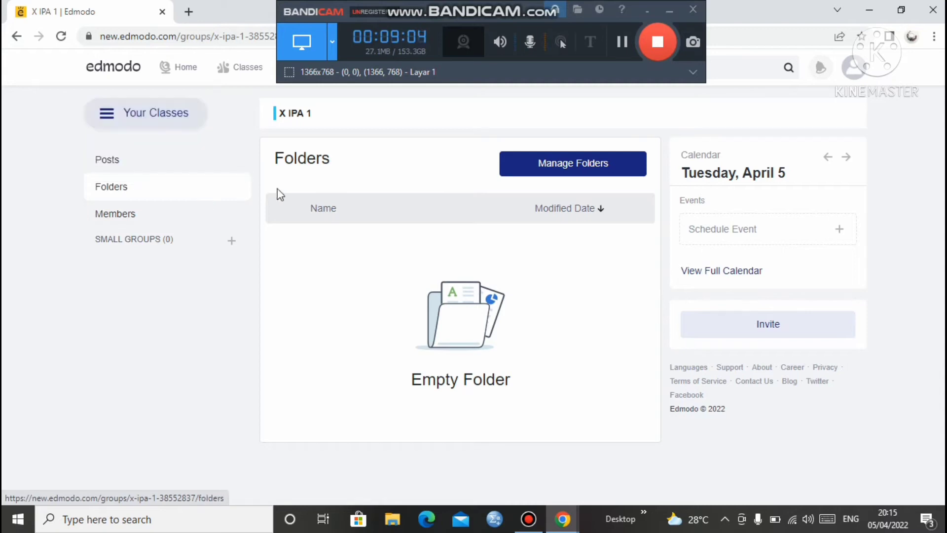
pyautogui.click(192, 164)
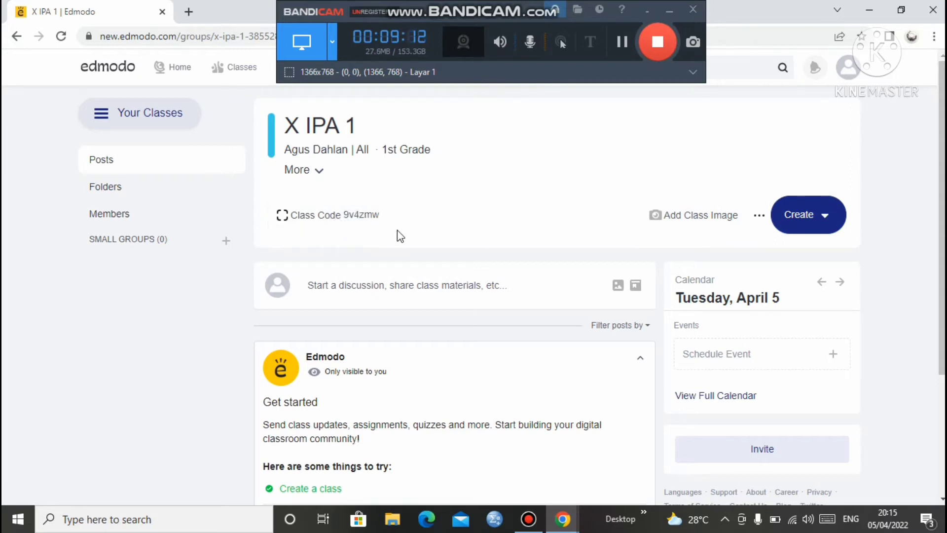
pyautogui.click(347, 217)
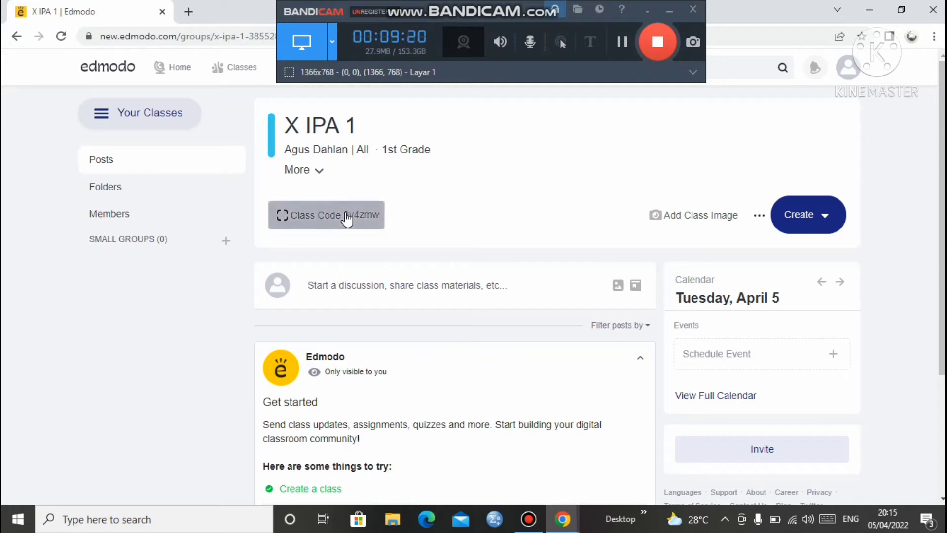
pyautogui.click(283, 215)
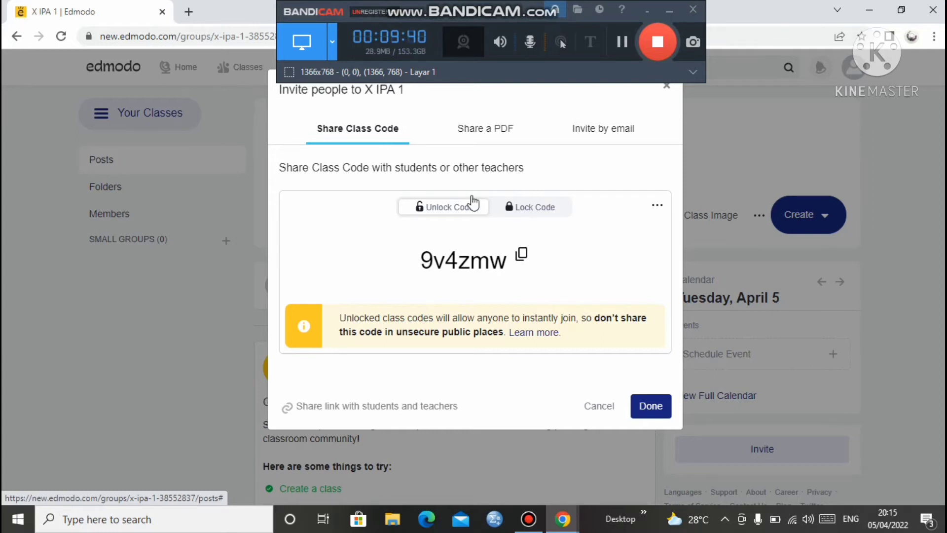
pyautogui.click(472, 132)
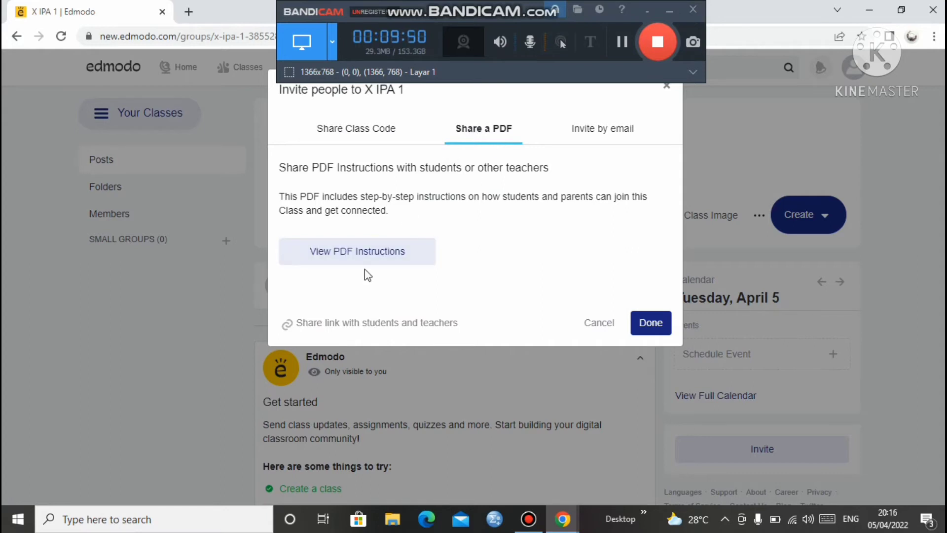
pyautogui.click(607, 140)
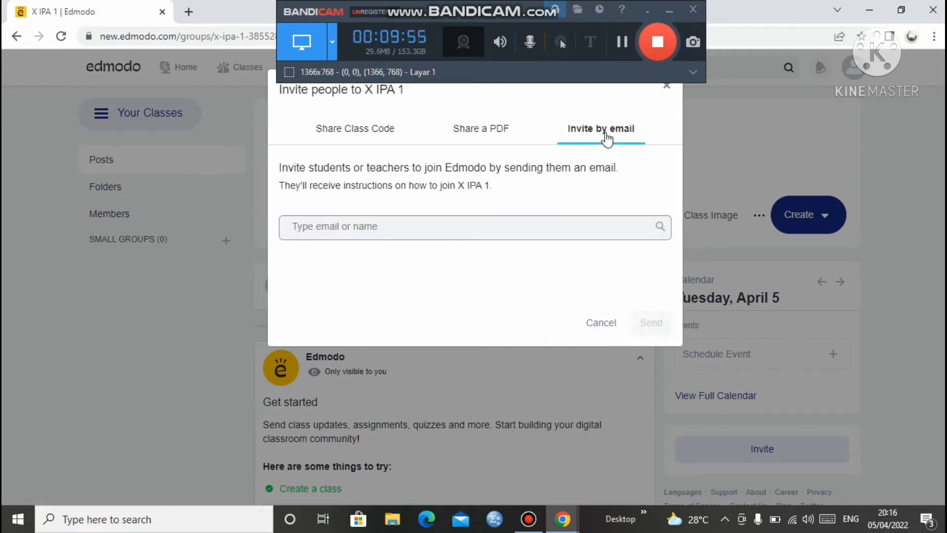
pyautogui.click(412, 231)
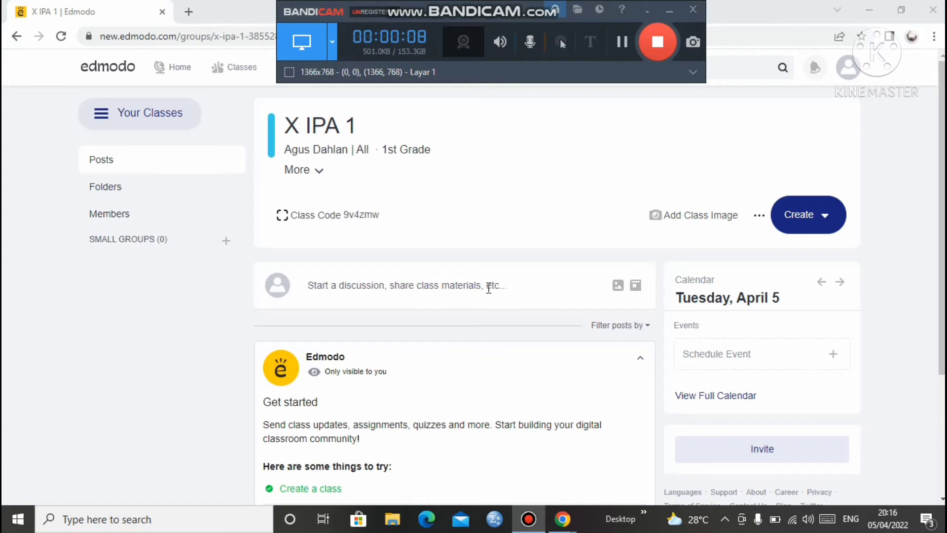
pyautogui.click(635, 289)
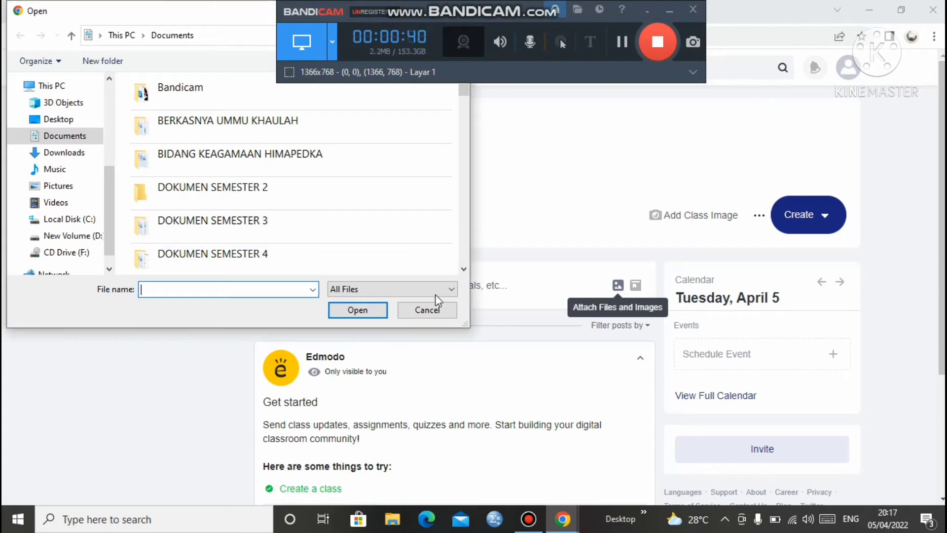
pyautogui.click(420, 329)
pyautogui.click(421, 312)
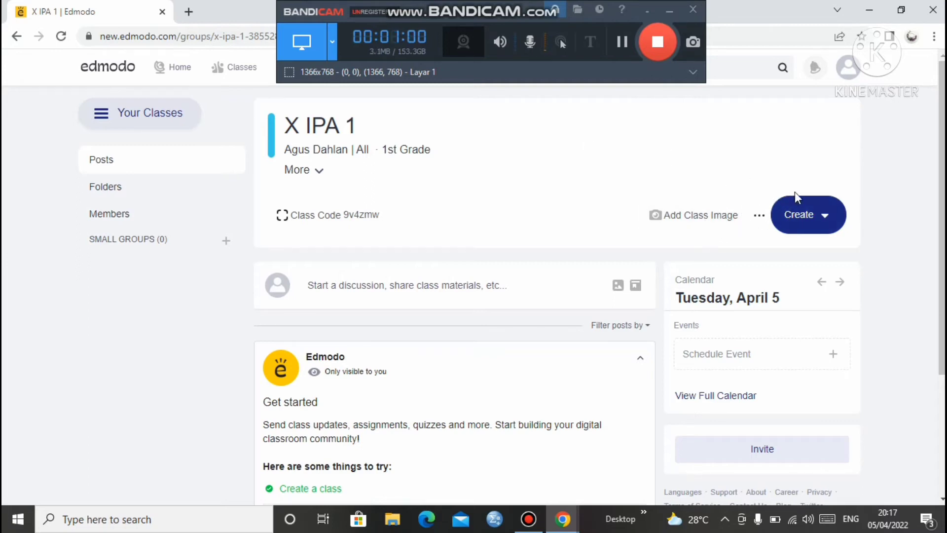
pyautogui.click(806, 223)
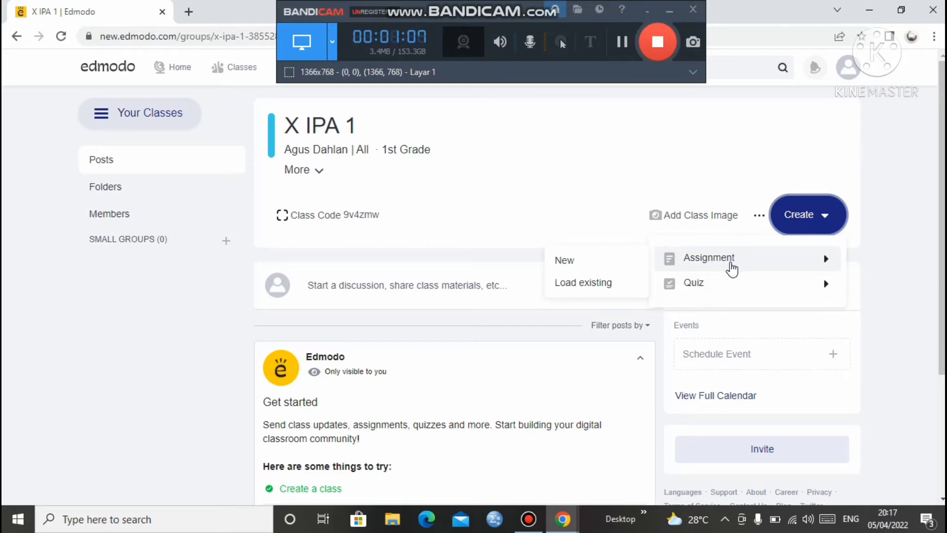
pyautogui.moveTo(715, 270)
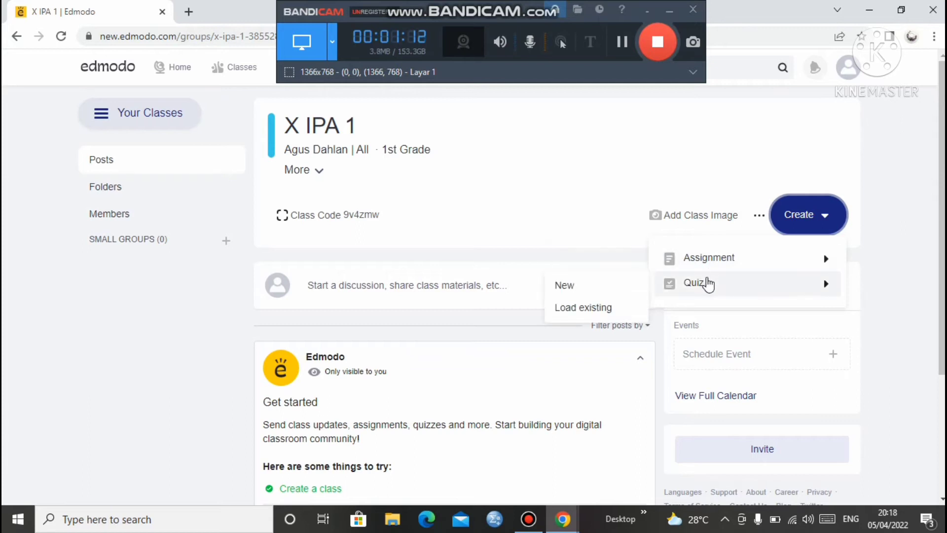
pyautogui.click(594, 195)
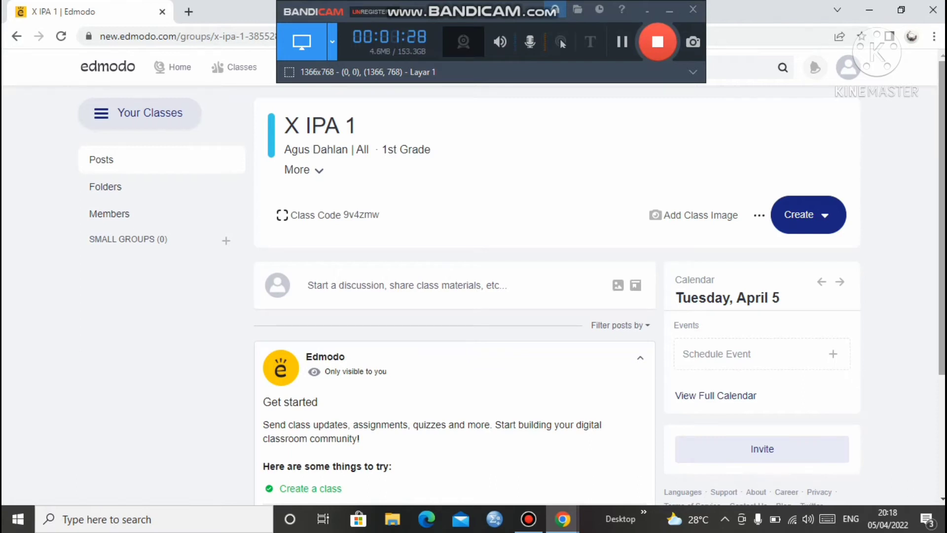
pyautogui.scroll(-2, 925, 307)
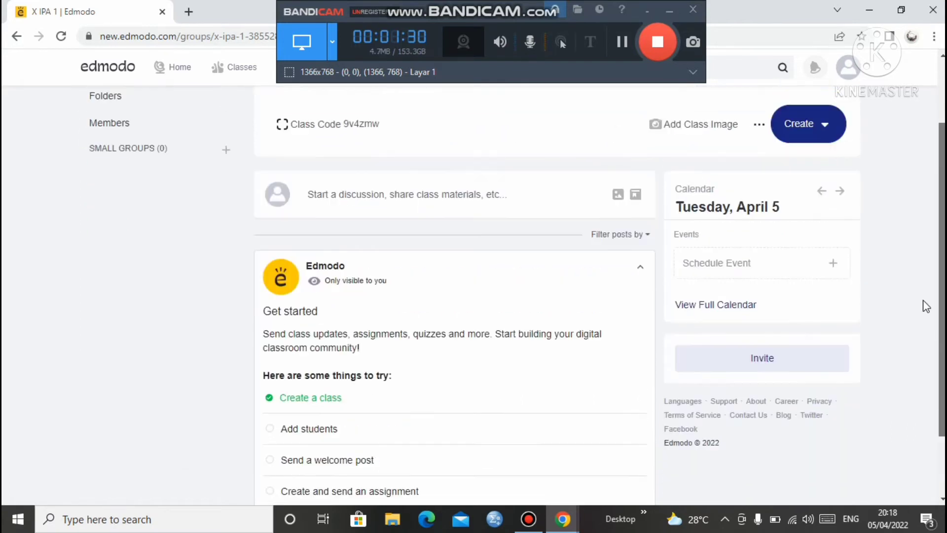
pyautogui.scroll(2, 924, 291)
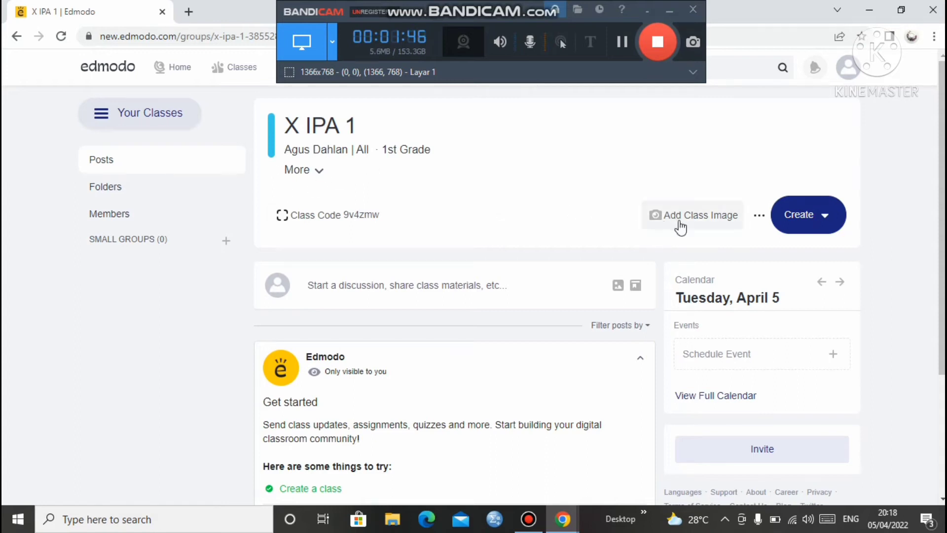
# Open the class invite dialog and view the X IPA 1 join code
pyautogui.click(343, 227)
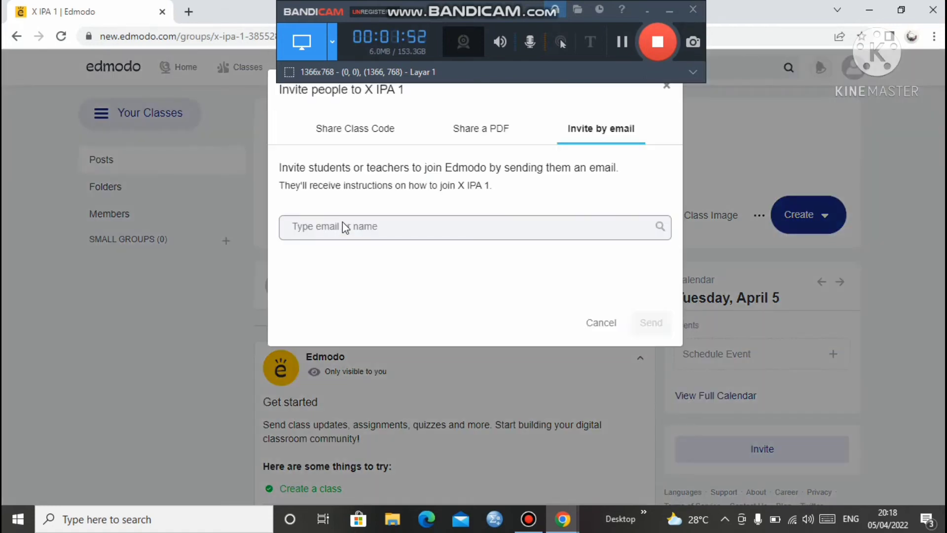
pyautogui.click(493, 126)
pyautogui.click(392, 131)
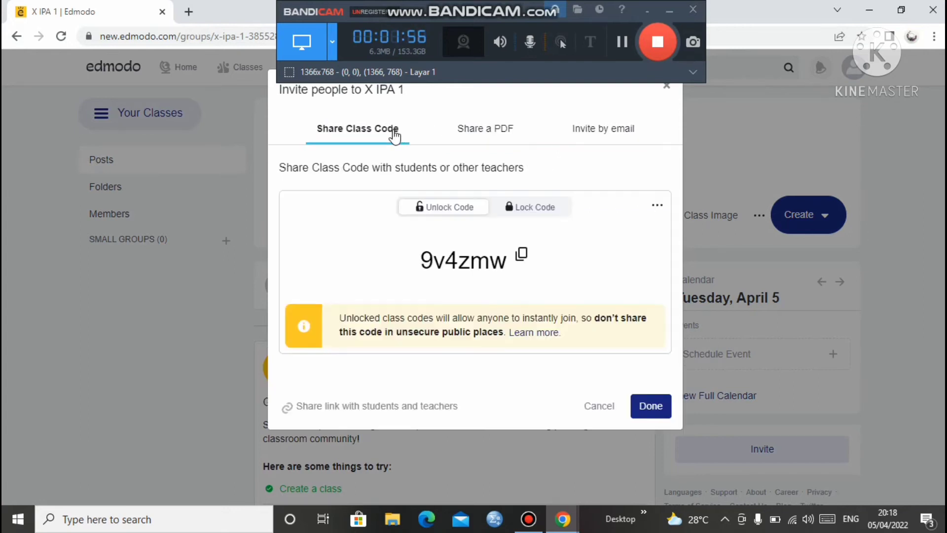
pyautogui.click(424, 257)
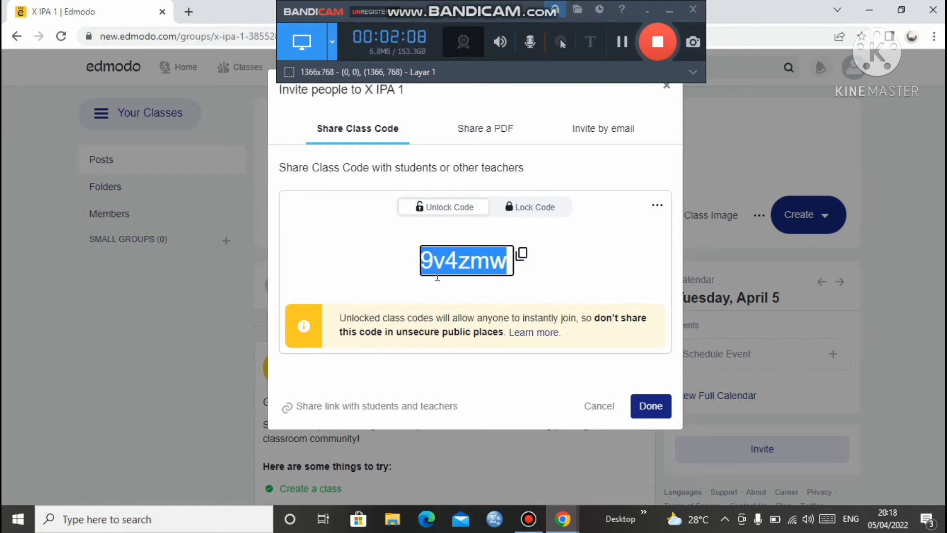
pyautogui.click(371, 232)
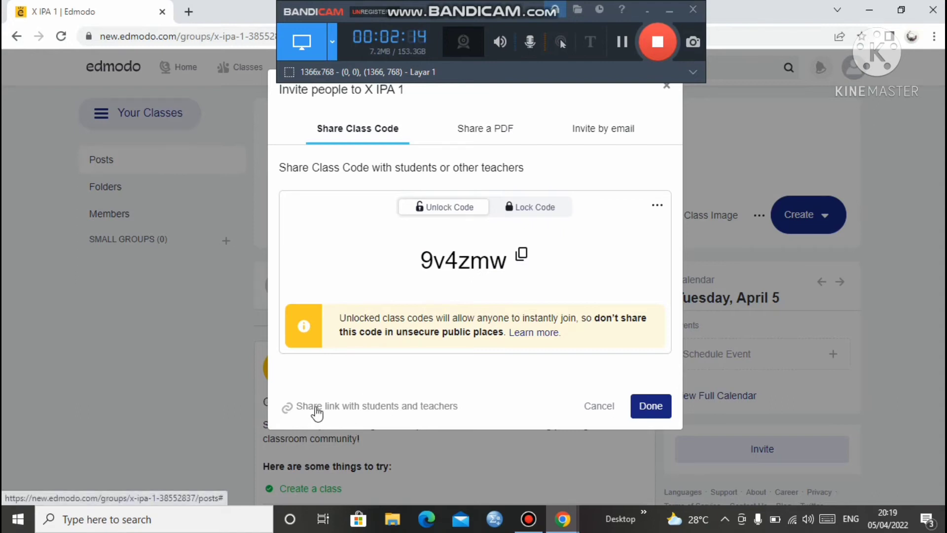
# Copy the class join link, look at the PDF and email options, and close the invite
pyautogui.click(427, 410)
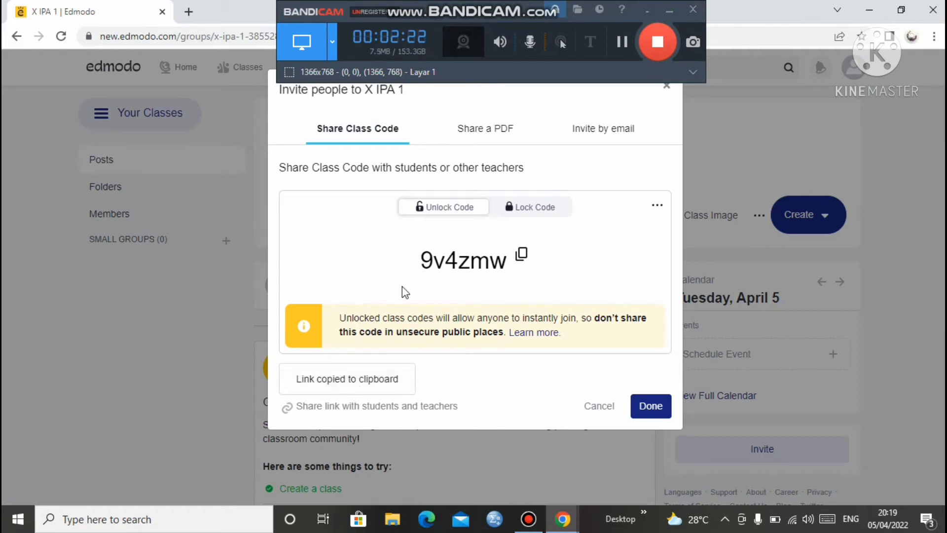
pyautogui.click(477, 127)
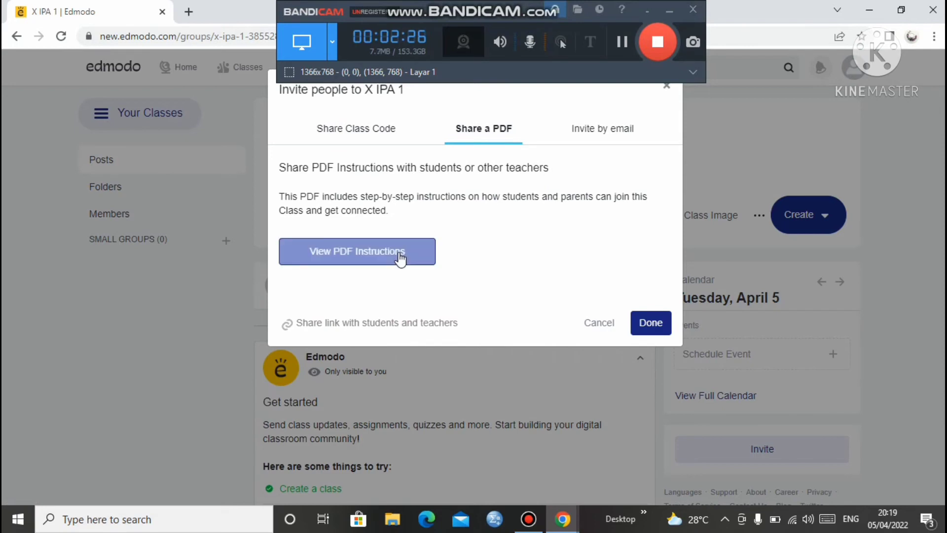
pyautogui.click(599, 132)
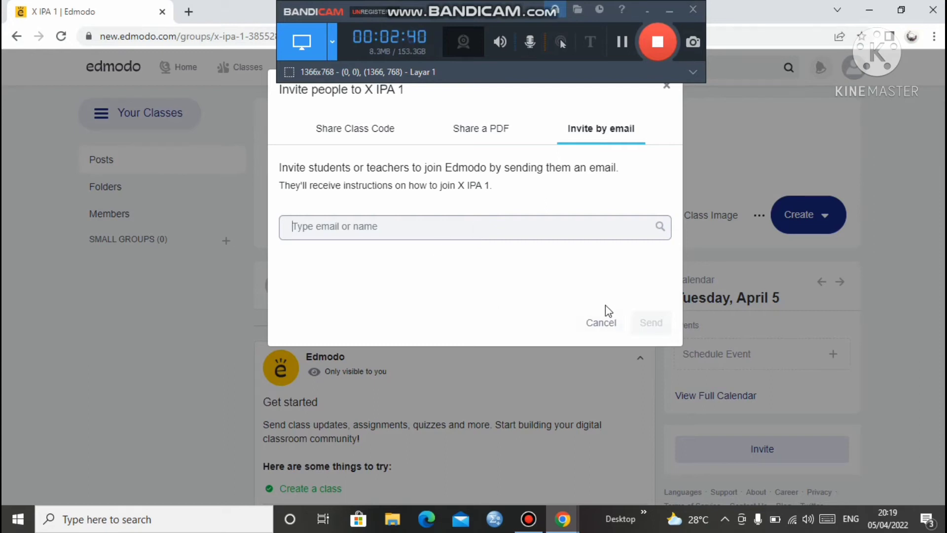
pyautogui.click(665, 89)
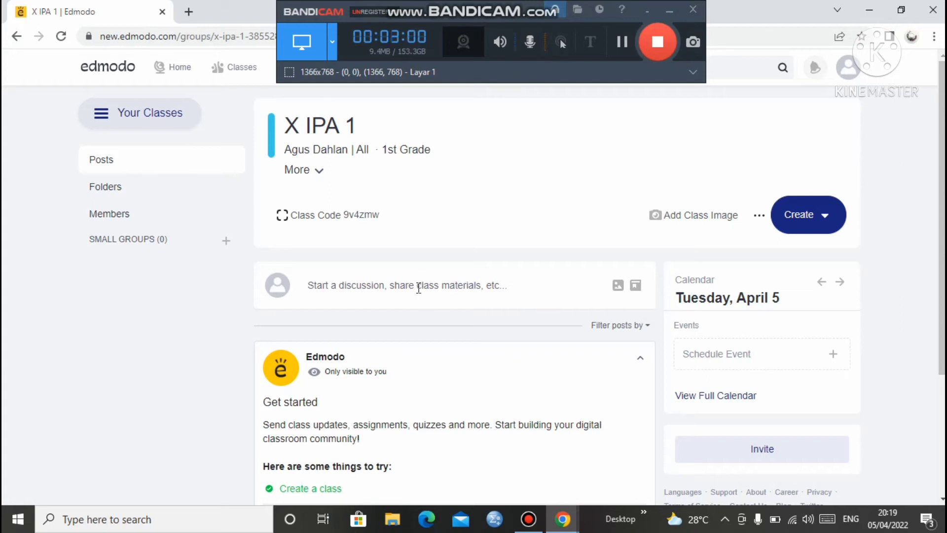
# Start a new discussion post reading 'Assalamu'alaykum warahmatullah wabarakatuh anak anak. .'
pyautogui.click(388, 285)
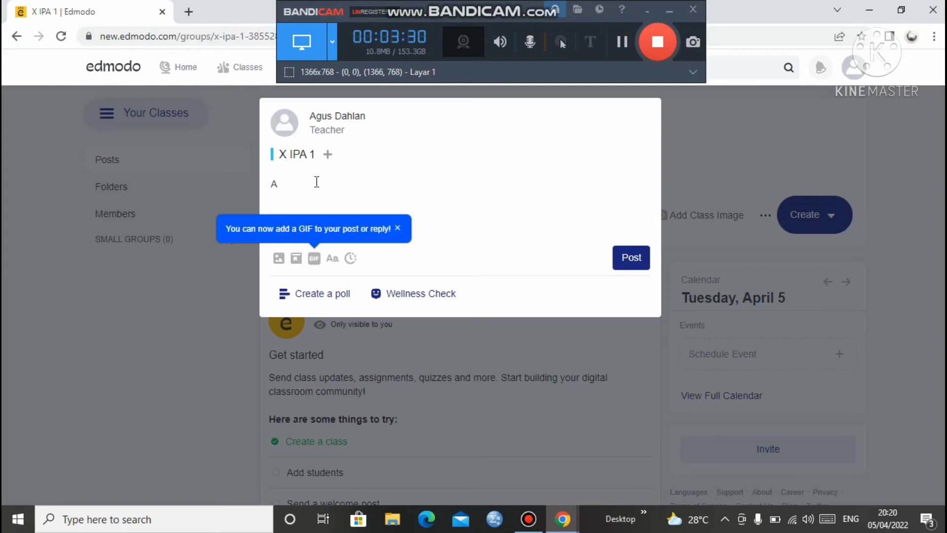
pyautogui.press('BackSpace')
pyautogui.write("Assalamu'alaykum warahma")
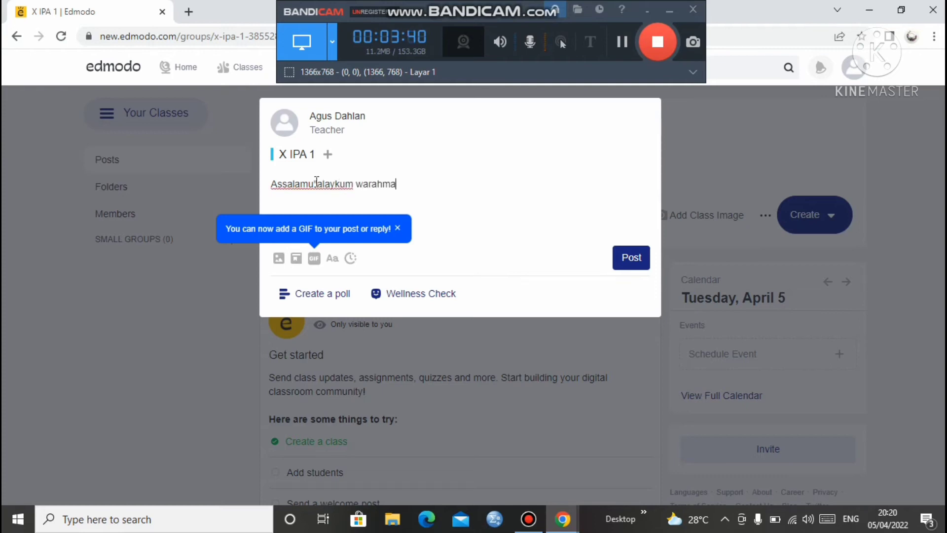
pyautogui.write('tullah wabarak')
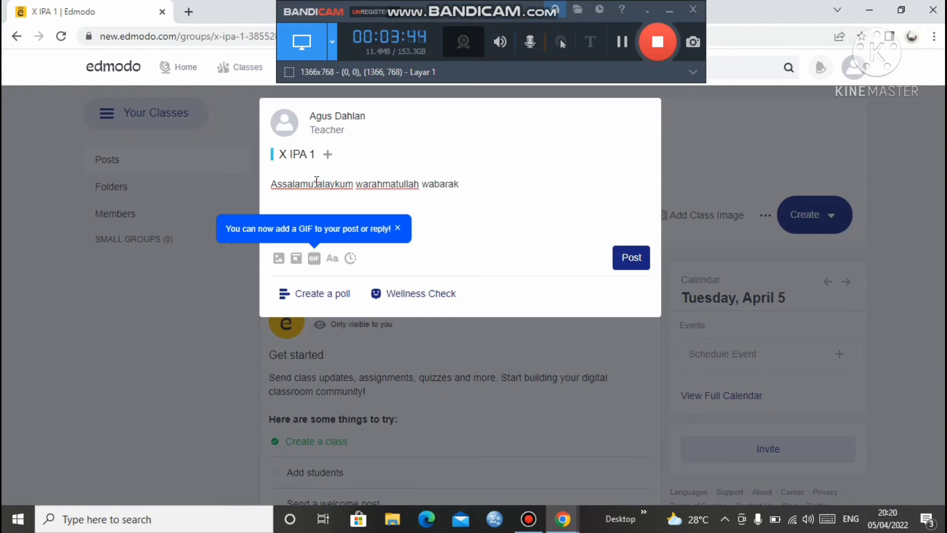
pyautogui.write('atuh anak anak. ')
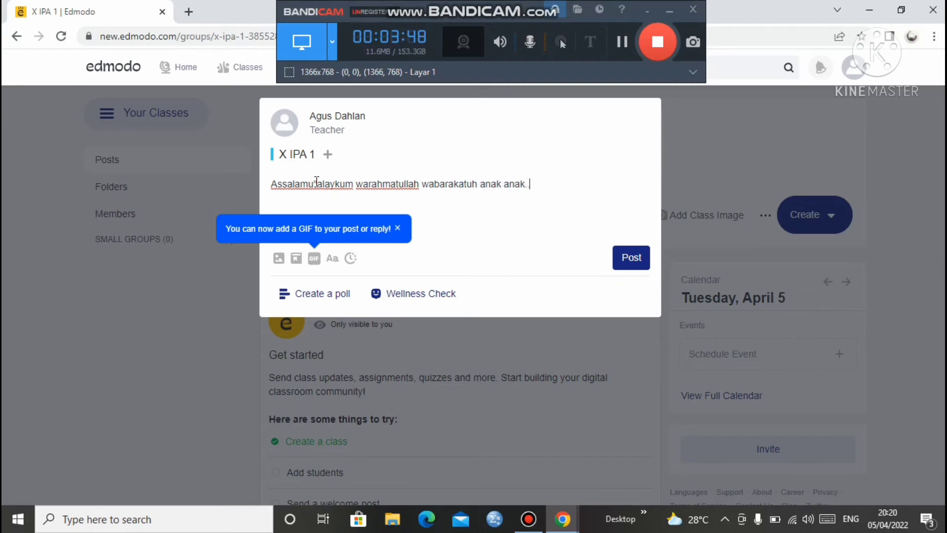
pyautogui.write('.')
# Publish the greeting post and scroll the feed to confirm it, with Get started at 2/5
pyautogui.click(620, 260)
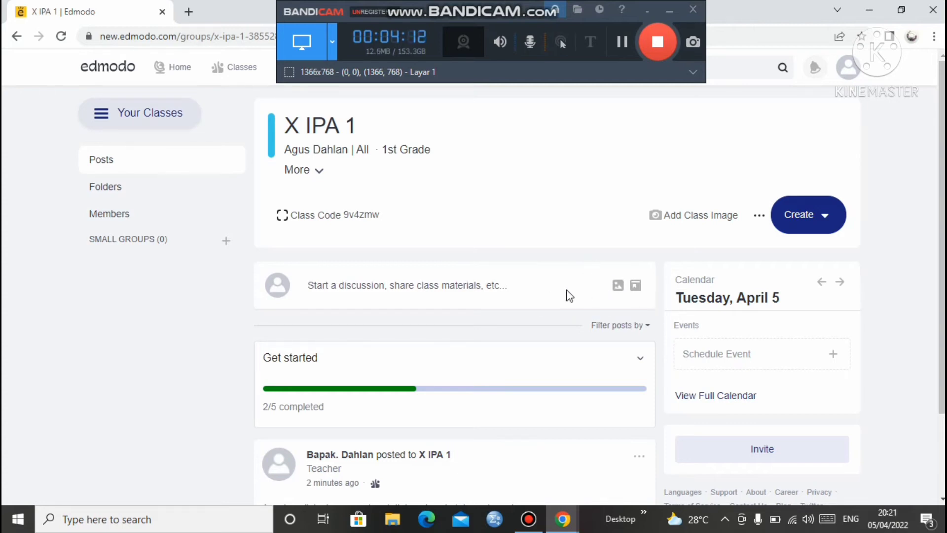
pyautogui.moveTo(943, 237); pyautogui.dragTo(943, 316)
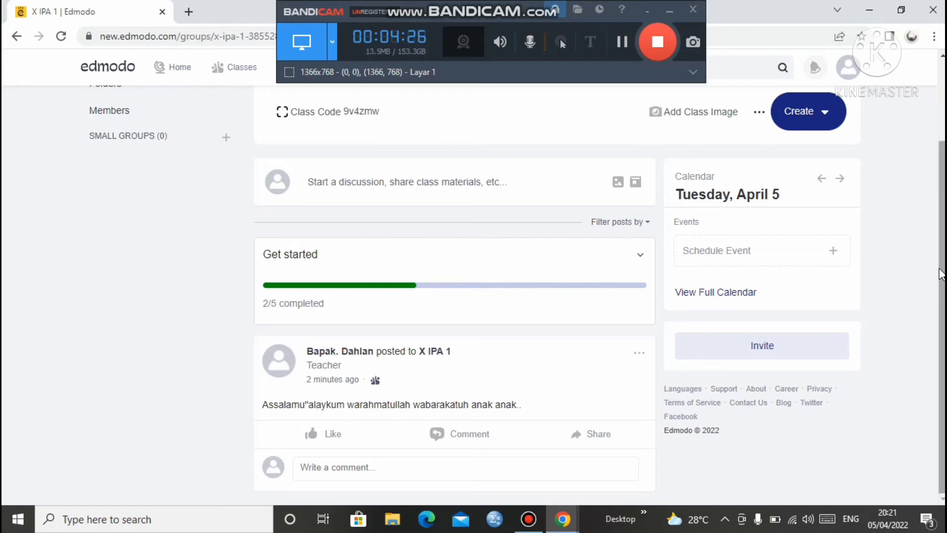
pyautogui.moveTo(943, 268); pyautogui.dragTo(944, 234)
pyautogui.scroll(2, 943, 240)
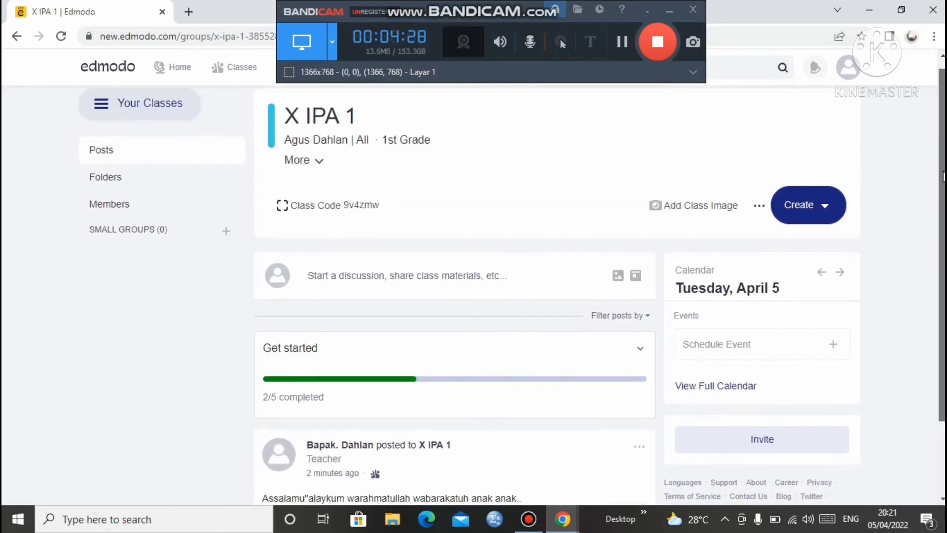
pyautogui.scroll(-2, 942, 243)
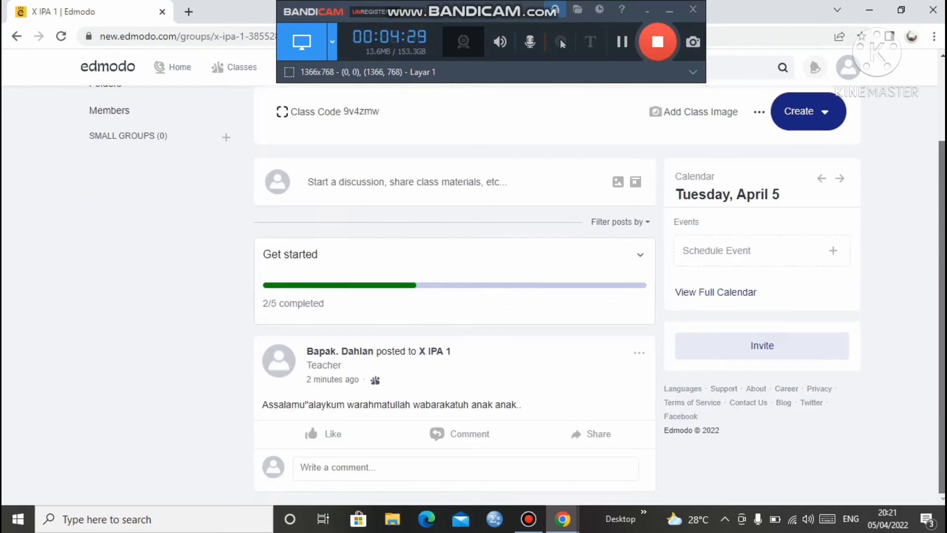
pyautogui.scroll(1, 941, 127)
pyautogui.scroll(1, 941, 128)
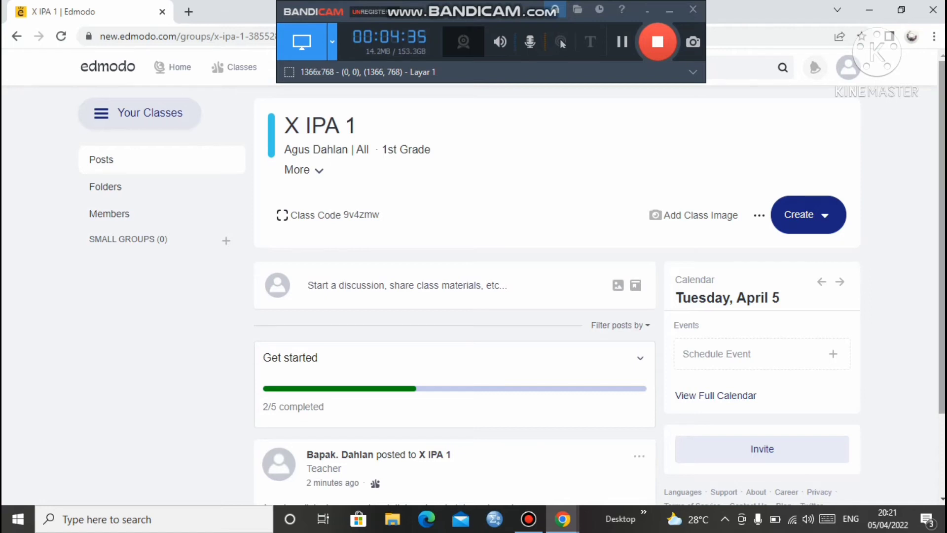
pyautogui.scroll(-2, 940, 131)
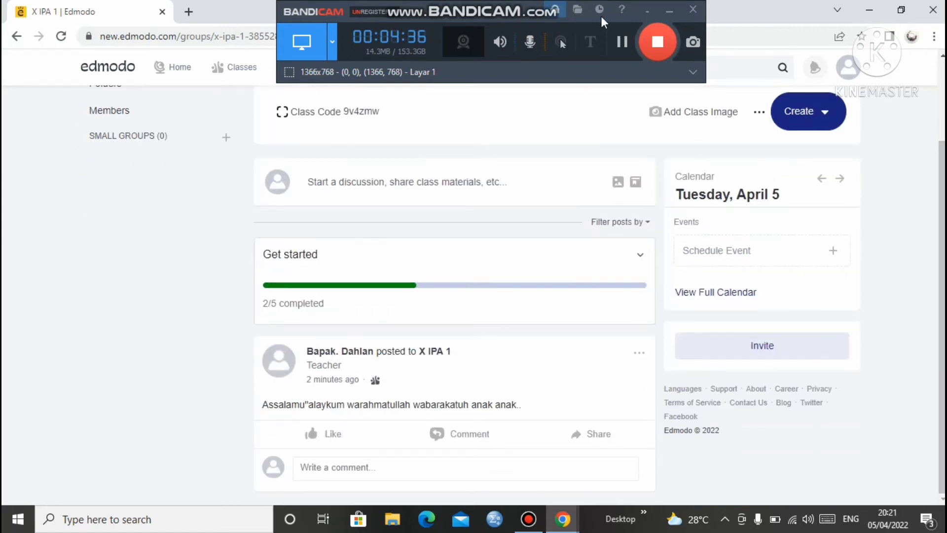
pyautogui.scroll(2, 942, 180)
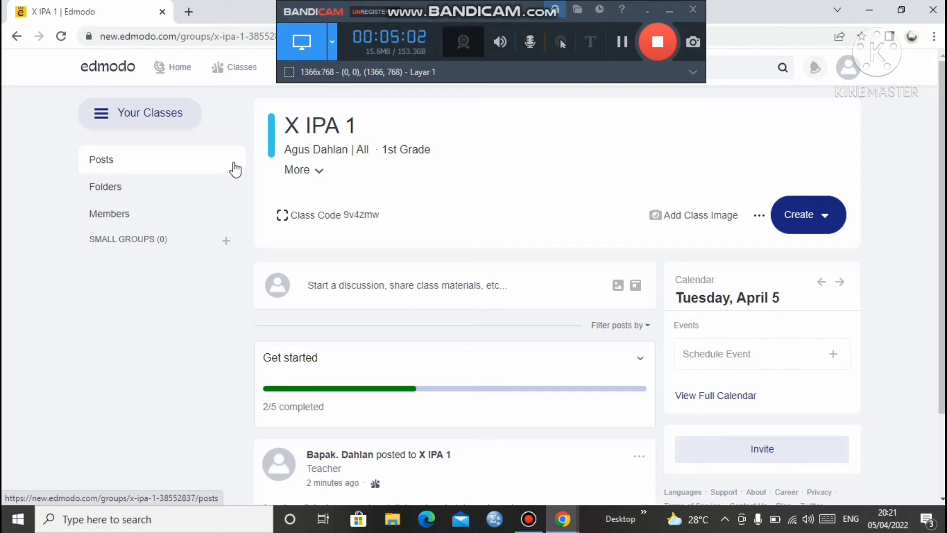
# Open the X IPA 1 Folders page, begin adding a folder, then cancel without creating one
pyautogui.click(181, 196)
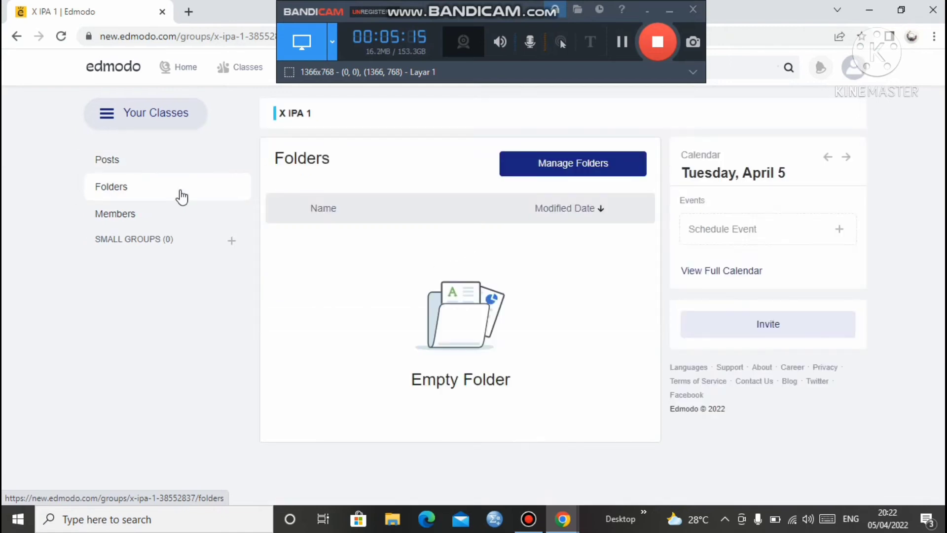
pyautogui.click(545, 172)
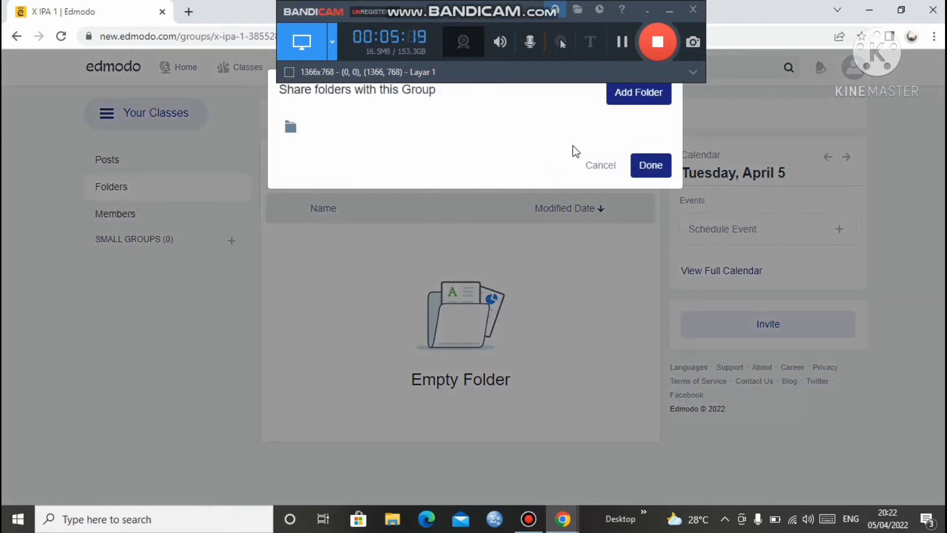
pyautogui.click(625, 96)
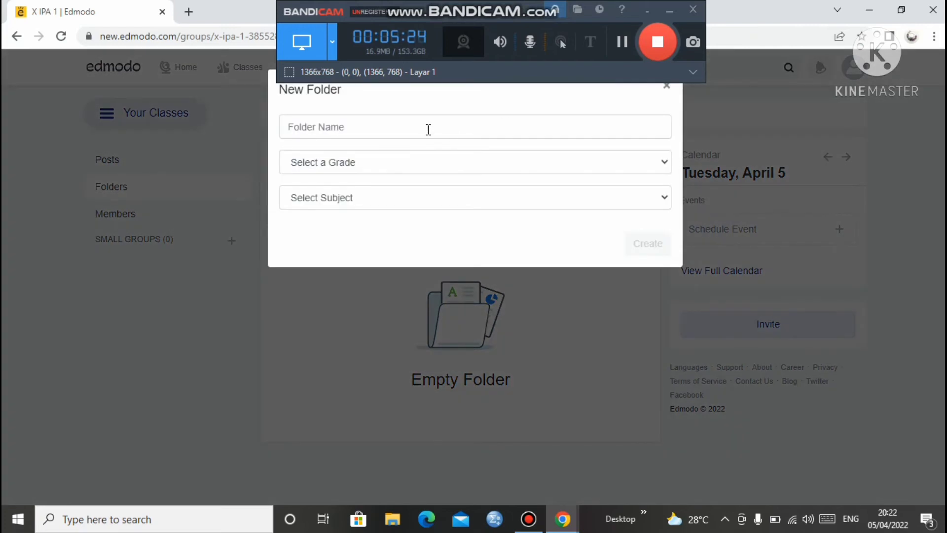
pyautogui.click(429, 129)
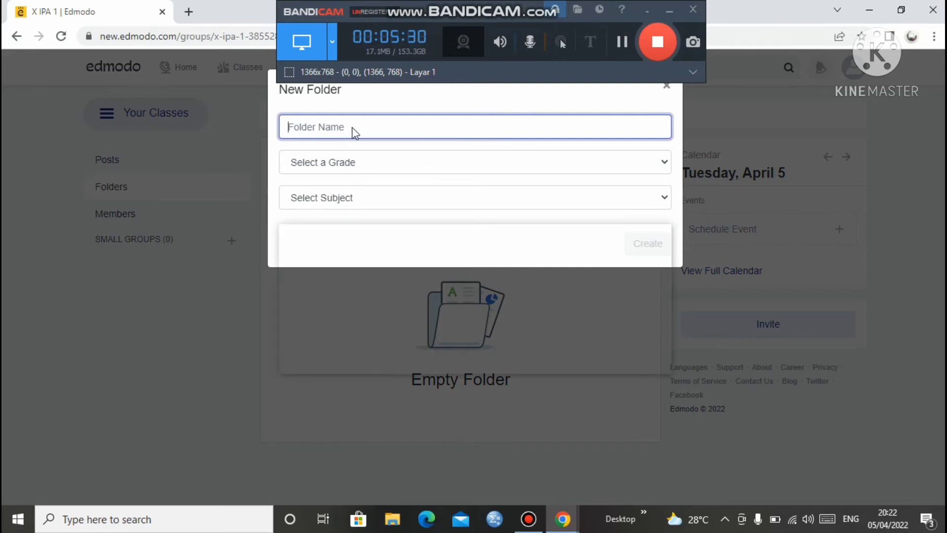
pyautogui.click(666, 88)
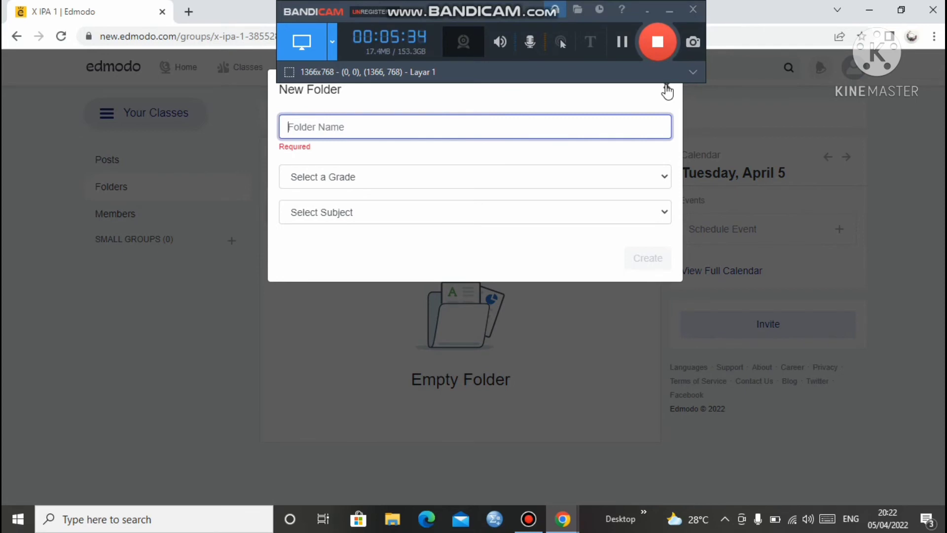
pyautogui.click(667, 90)
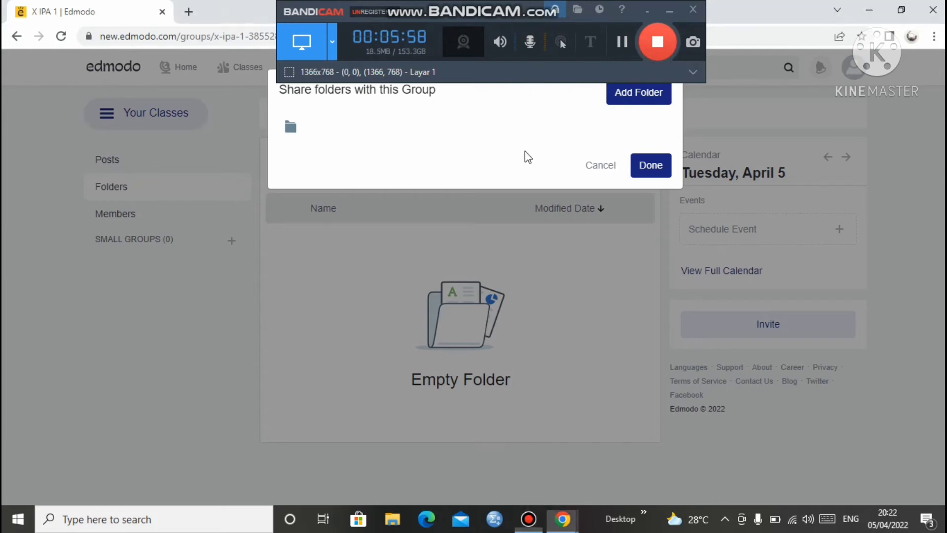
pyautogui.click(606, 169)
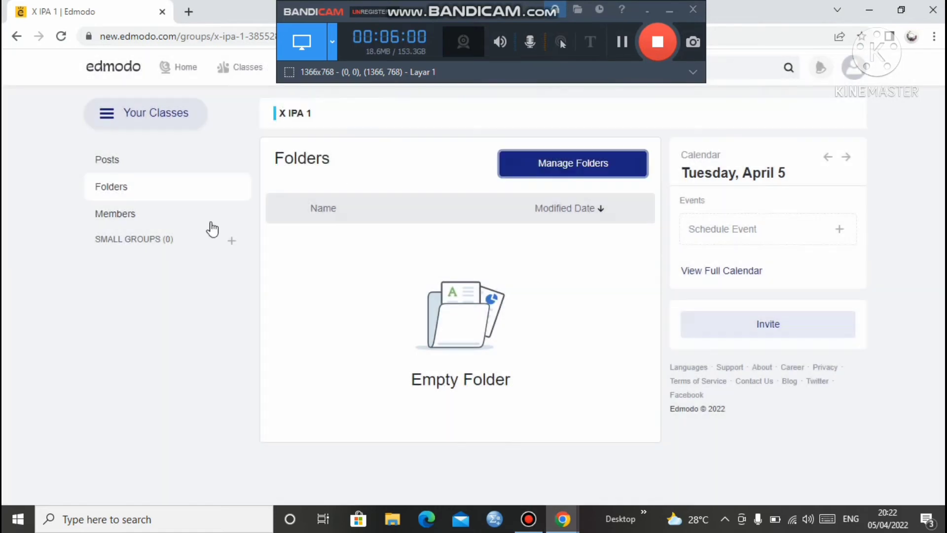
# Re-sort folders by modified date, dismiss the New Folder form again, and return to Posts
pyautogui.click(587, 214)
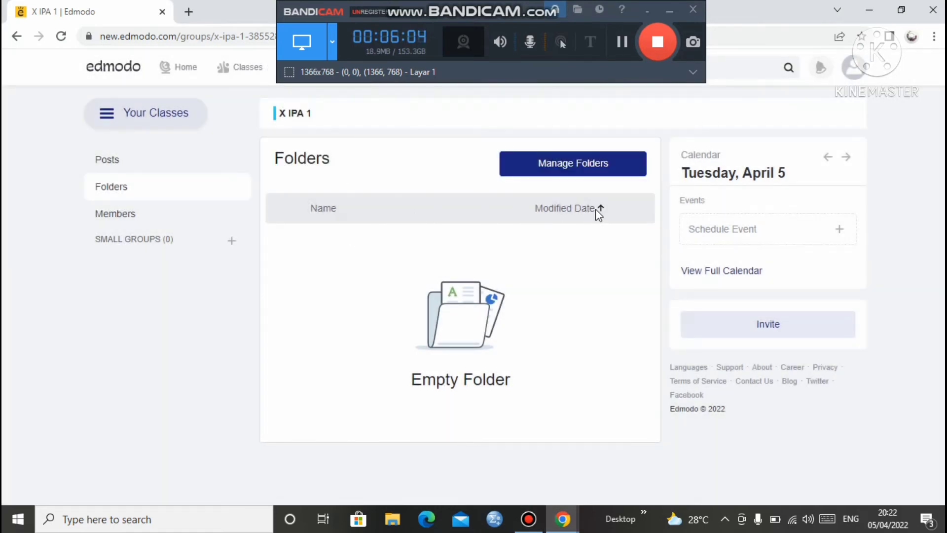
pyautogui.click(561, 161)
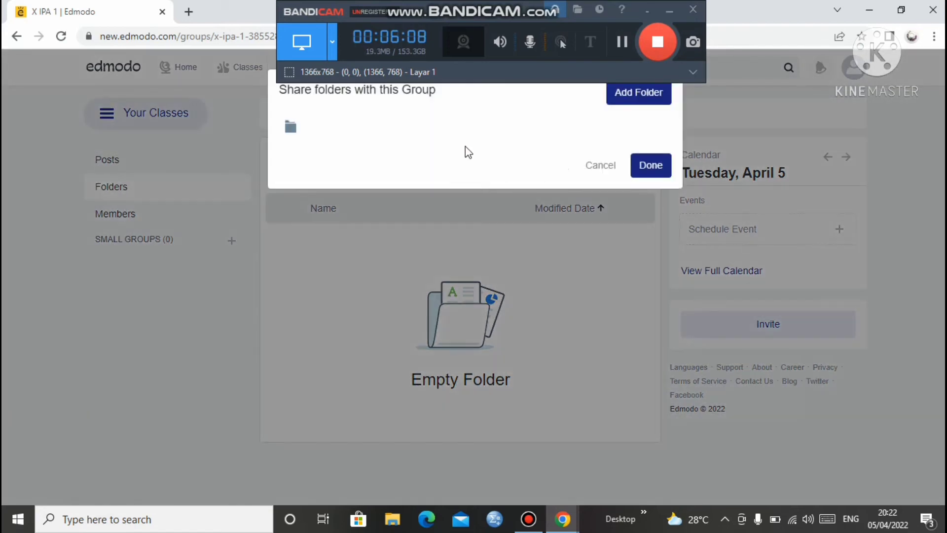
pyautogui.click(649, 166)
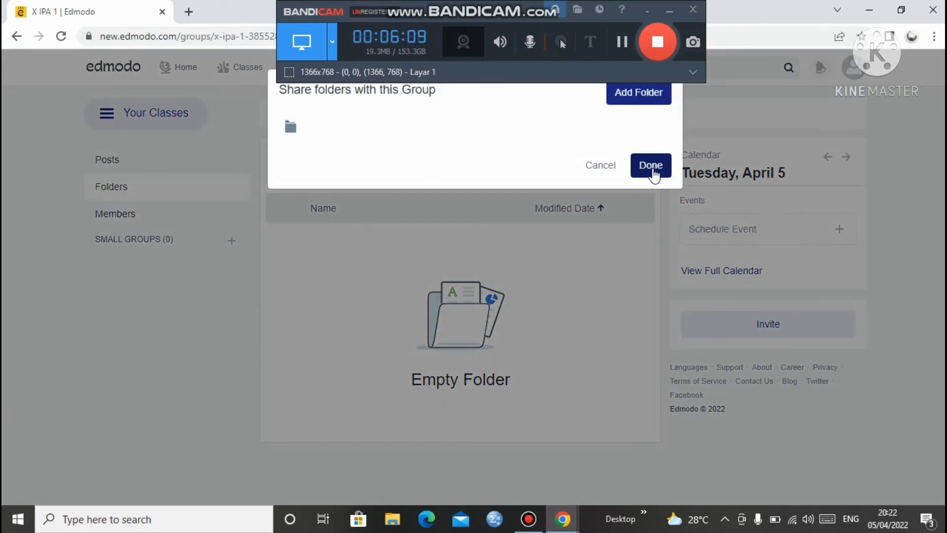
pyautogui.click(634, 98)
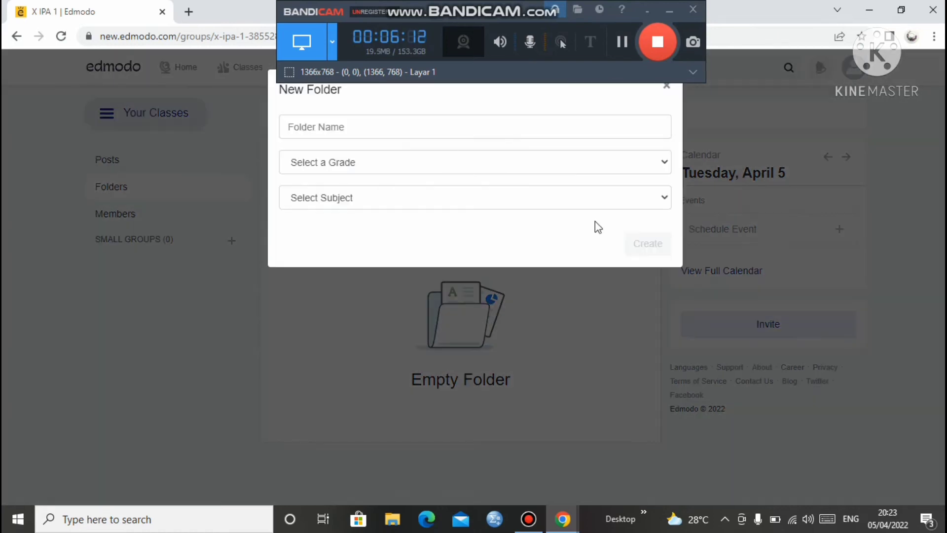
pyautogui.click(459, 130)
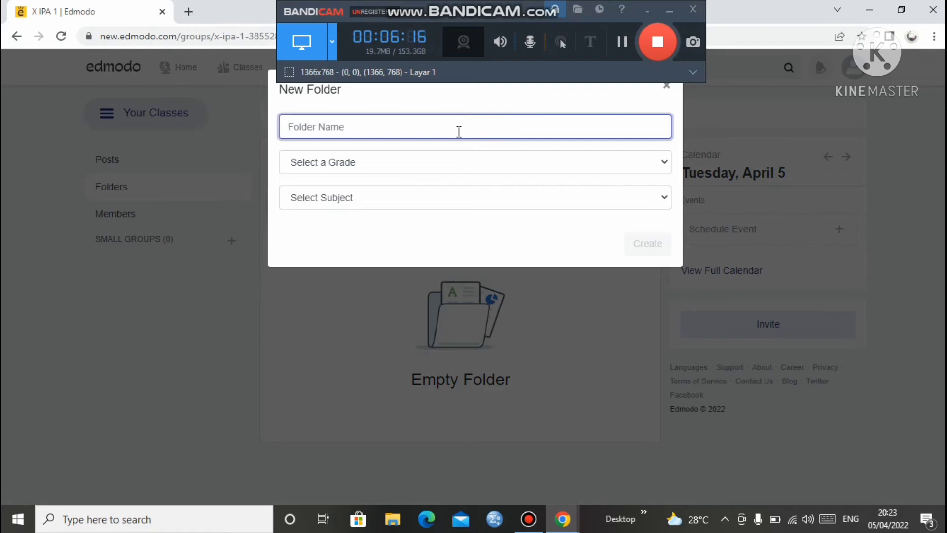
pyautogui.click(657, 45)
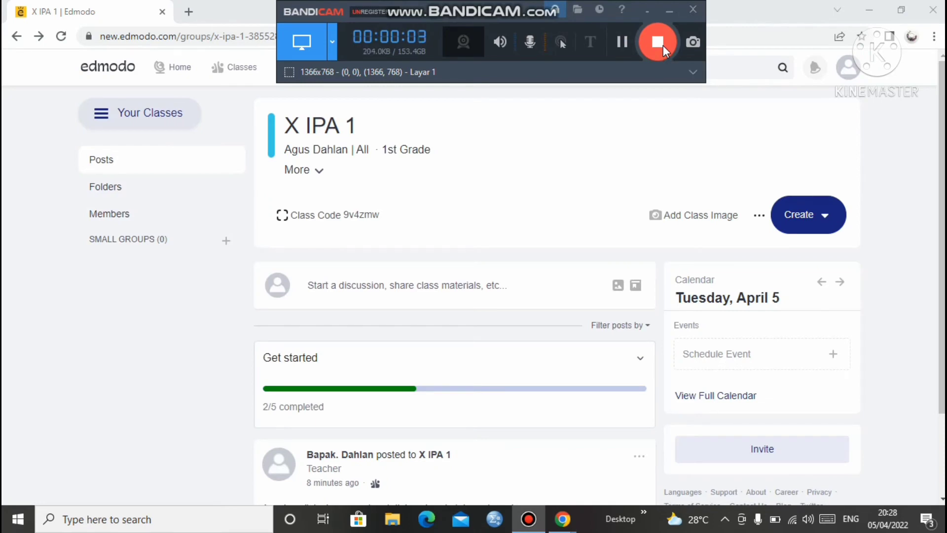
# Attach Materi Peluang.docx from Documents to a new X IPA 1 post
pyautogui.click(616, 286)
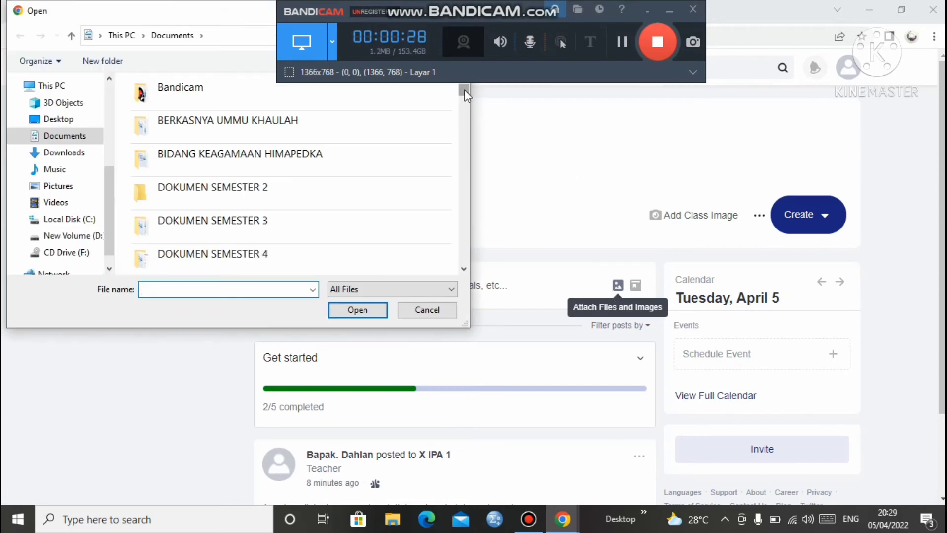
pyautogui.moveTo(464, 90); pyautogui.dragTo(466, 242)
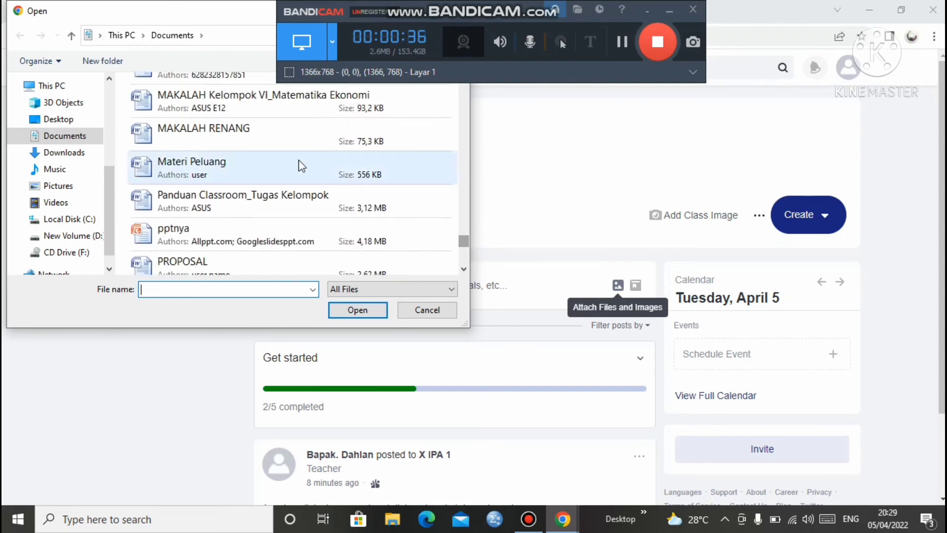
pyautogui.click(289, 164)
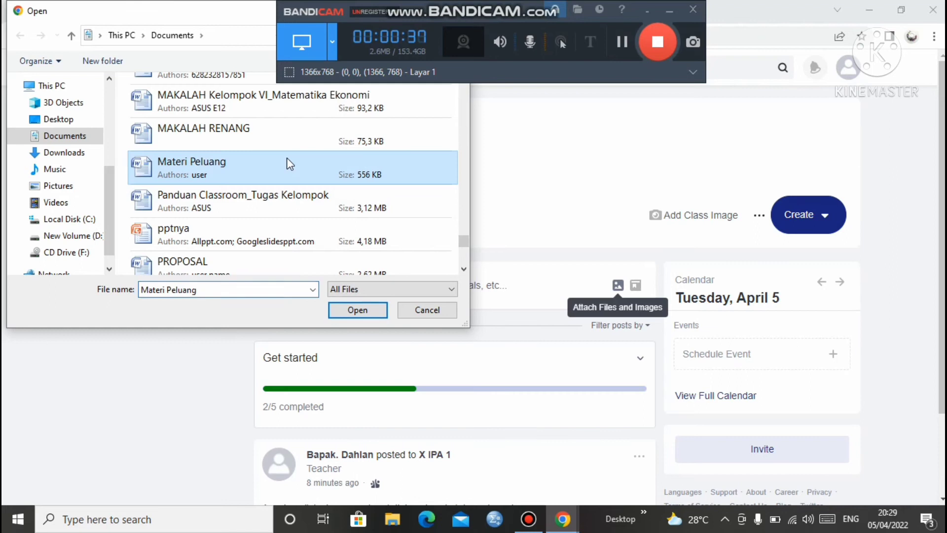
pyautogui.click(340, 311)
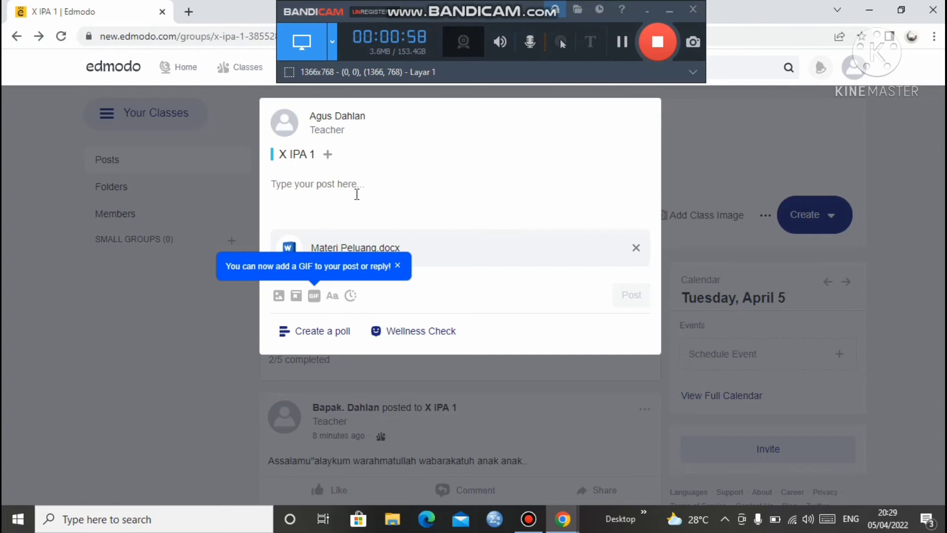
# Write 'Silahkan di simak dan dipahami, jika ada kurang dipahami silahkan ditanyakan di kolom komentar' and publish it
pyautogui.write('Silahkan')
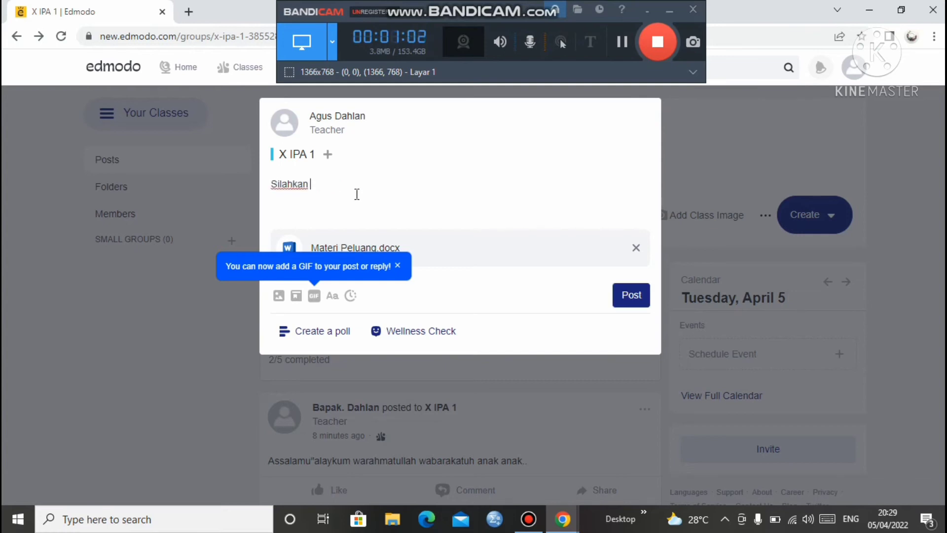
pyautogui.write(' di simak dan dipahami')
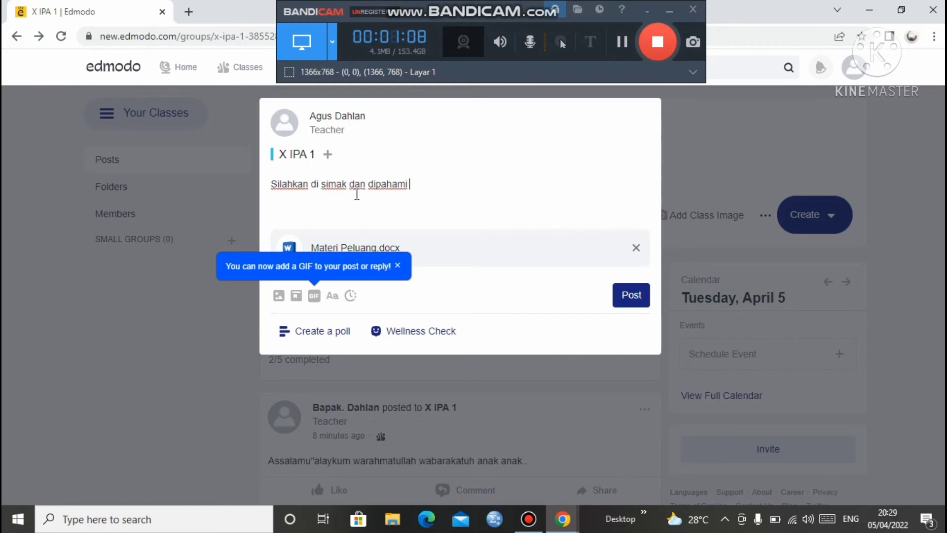
pyautogui.write(', jika aa')
pyautogui.press('BackSpace')
pyautogui.press('BackSpace')
pyautogui.write('dipahami, jika ada ku')
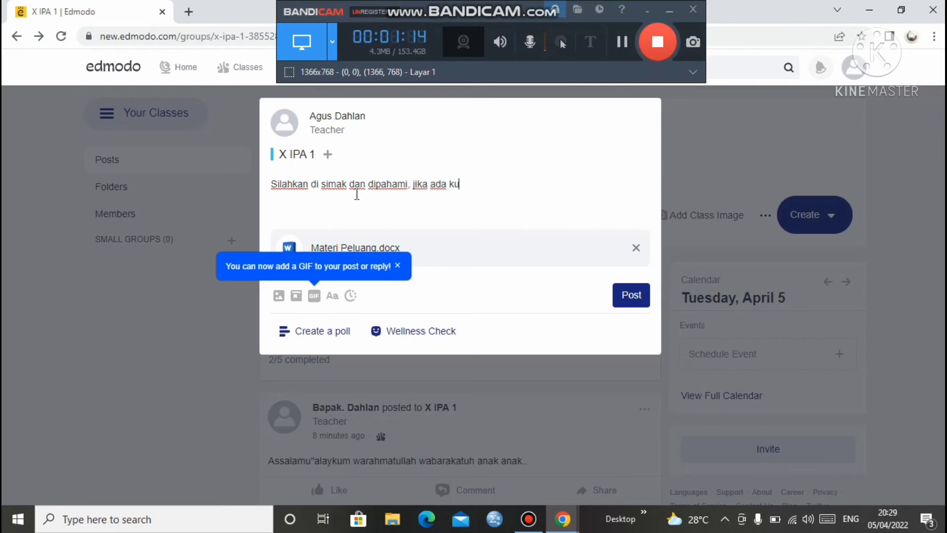
pyautogui.write('rang dipahami')
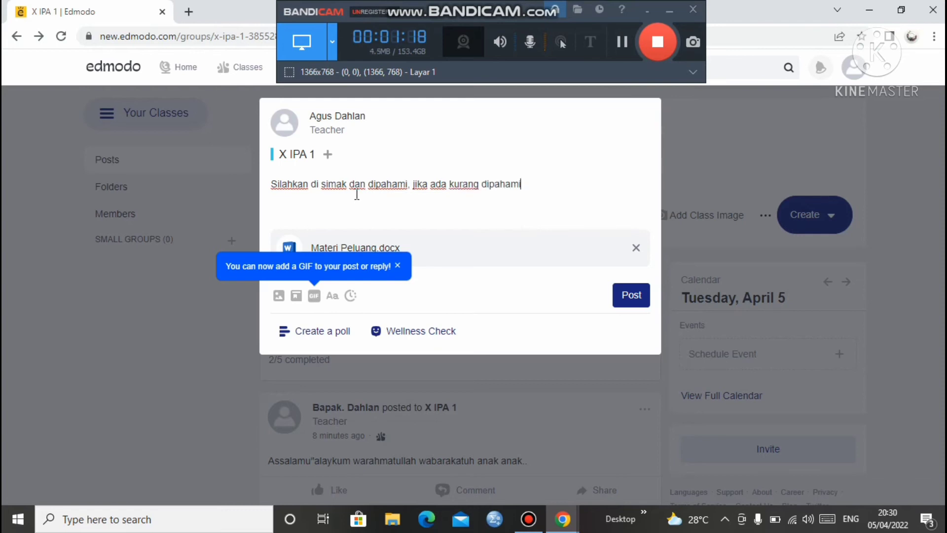
pyautogui.write(' silahkan dita')
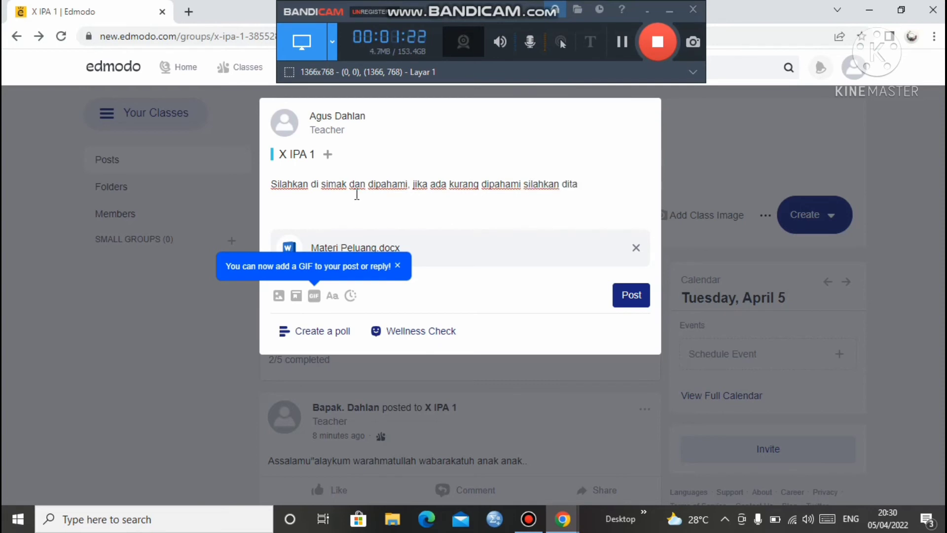
pyautogui.write('nyakan di kolom')
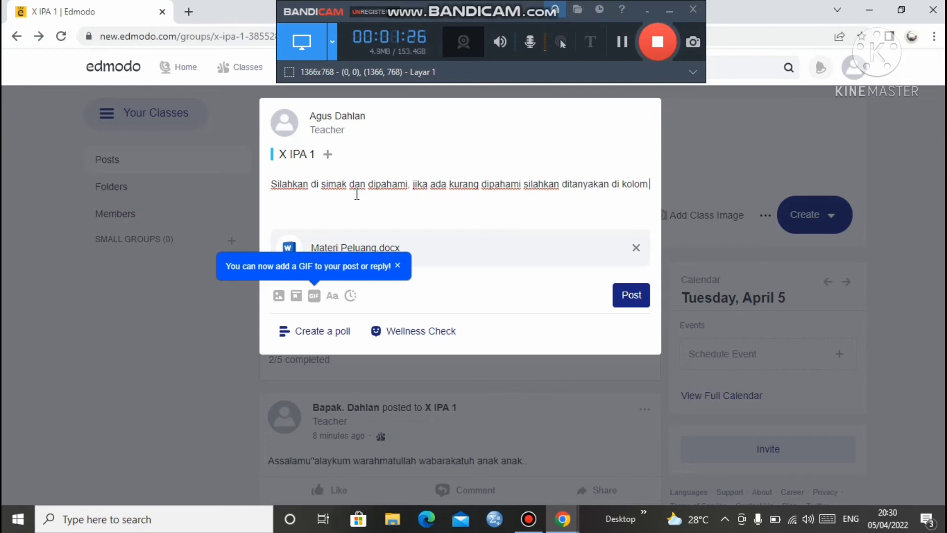
pyautogui.write(' komentar')
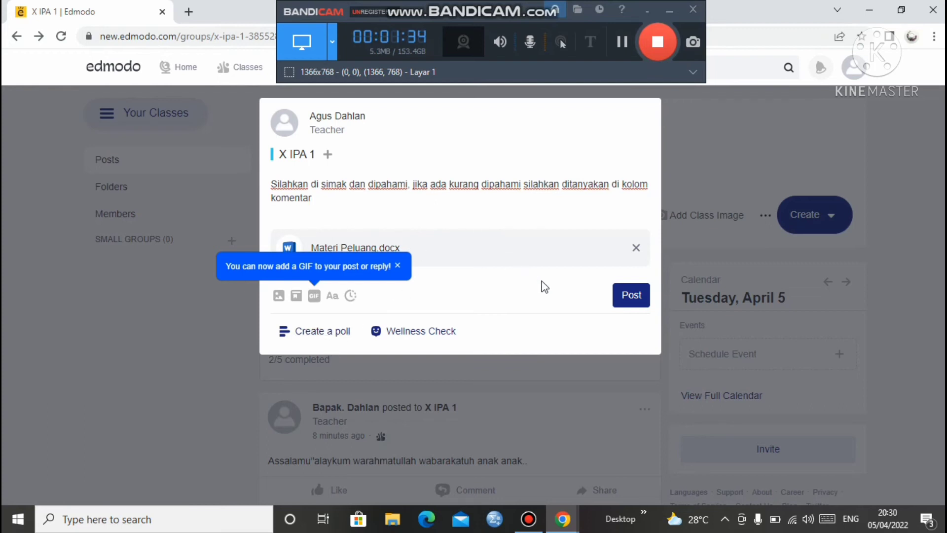
pyautogui.click(621, 306)
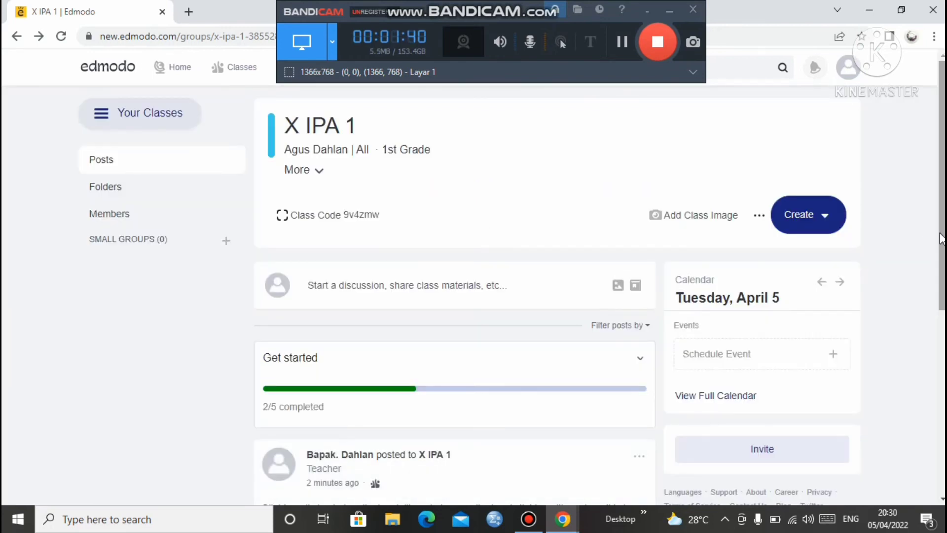
# Scroll down the feed to inspect the Materi Peluang.docx post, then back to the top
pyautogui.scroll(-2, 940, 237)
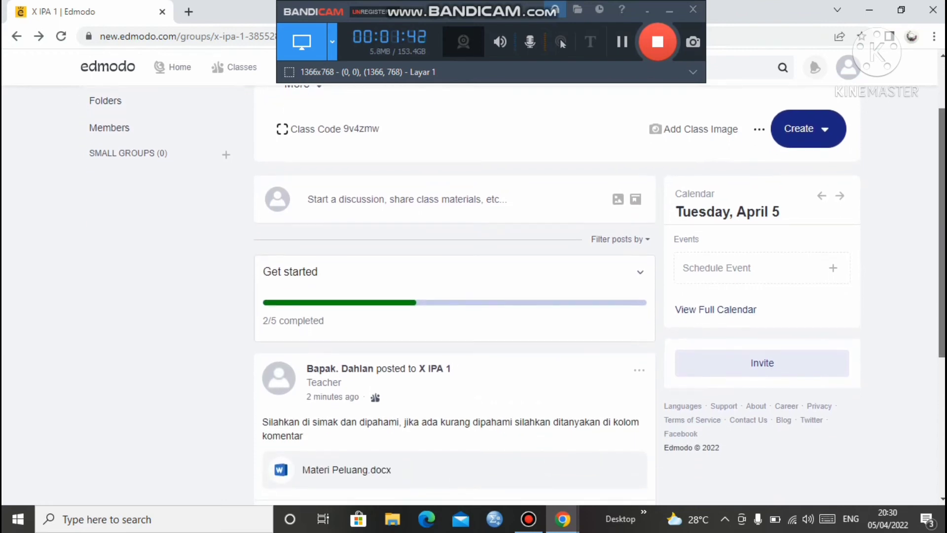
pyautogui.scroll(-1, 940, 236)
pyautogui.scroll(-2, 940, 237)
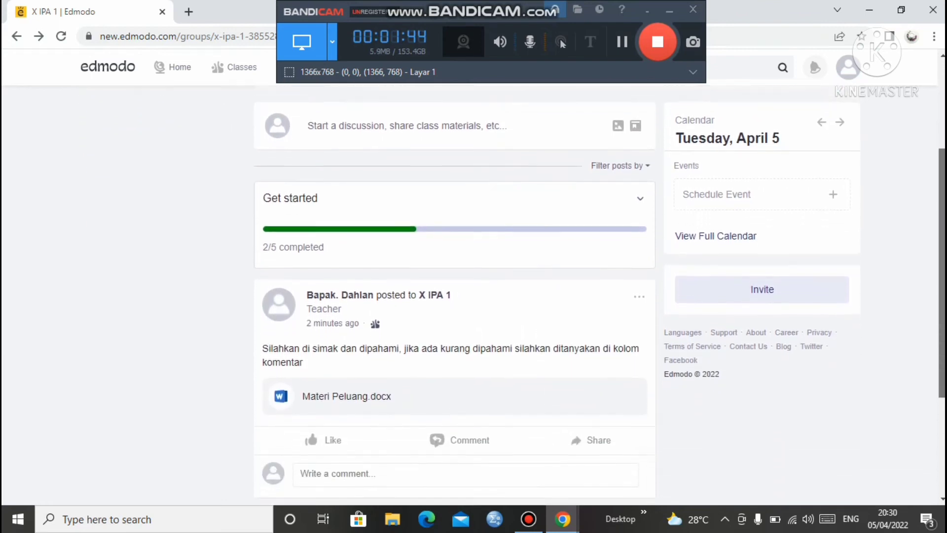
pyautogui.scroll(5, 939, 237)
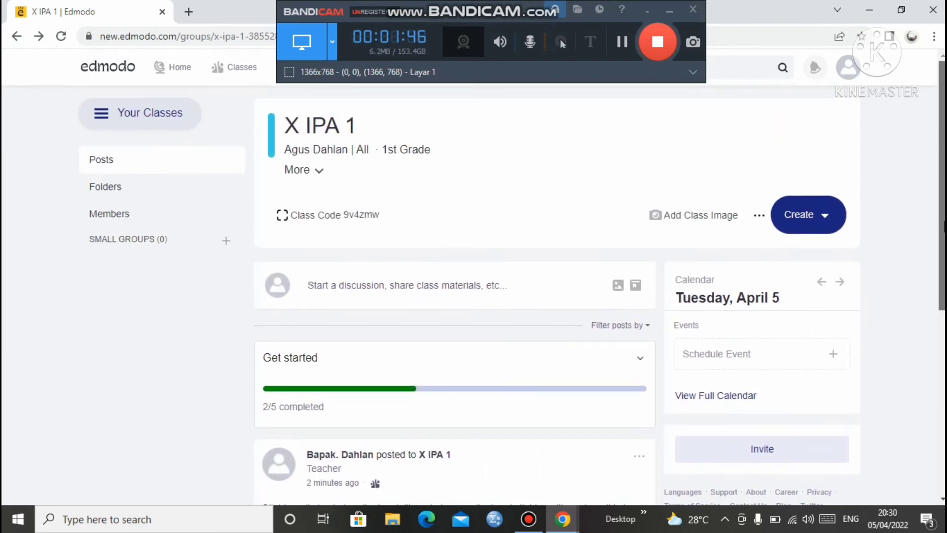
pyautogui.moveTo(941, 234)
pyautogui.mouseDown()
pyautogui.moveTo(937, 311)
pyautogui.moveTo(937, 231)
pyautogui.mouseUp()
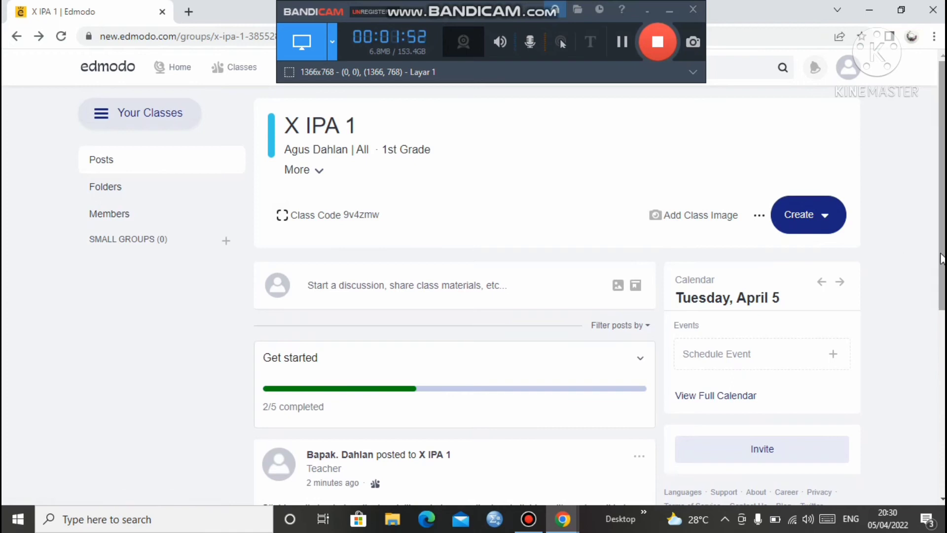
pyautogui.moveTo(942, 260); pyautogui.dragTo(942, 380)
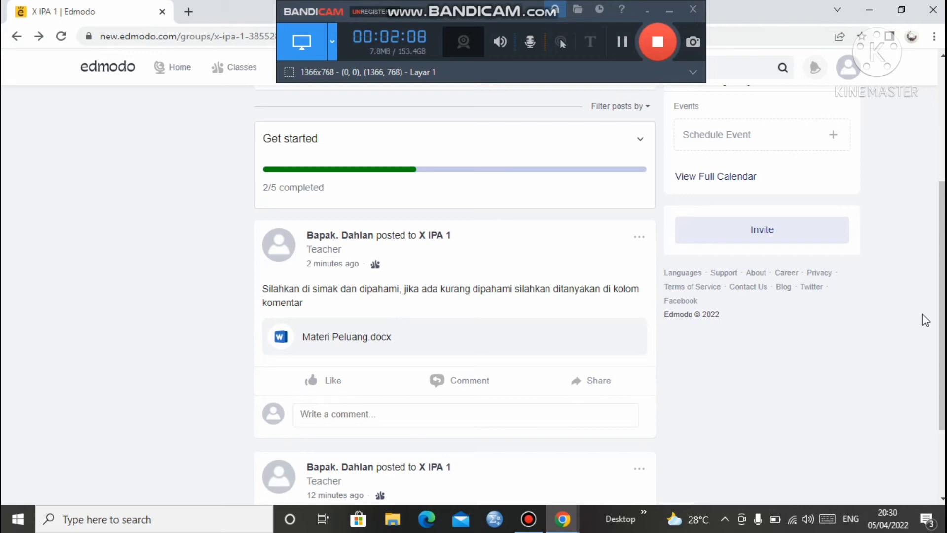
pyautogui.scroll(3, 924, 321)
pyautogui.scroll(2, 600, 296)
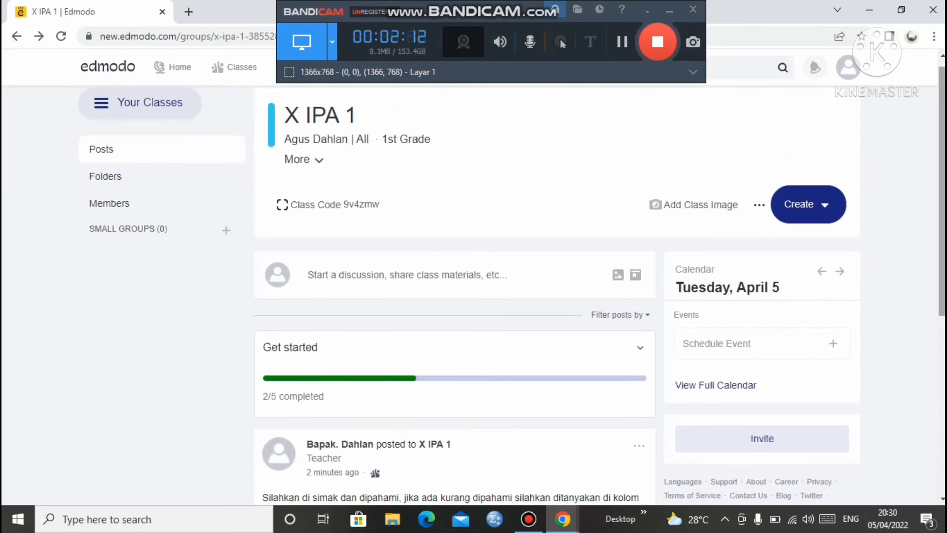
# From the Create menu, choose Assignment > New to start a brand-new assignment
pyautogui.click(803, 204)
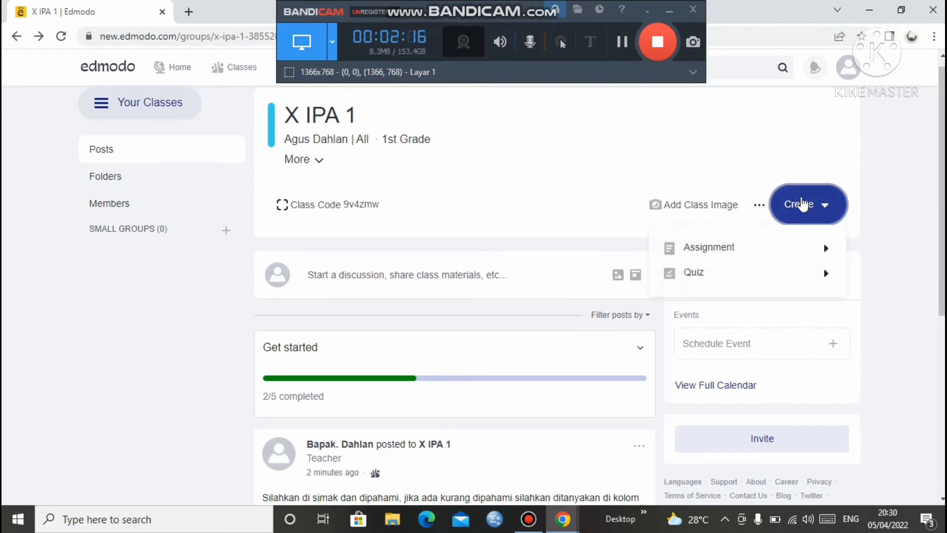
pyautogui.moveTo(782, 247)
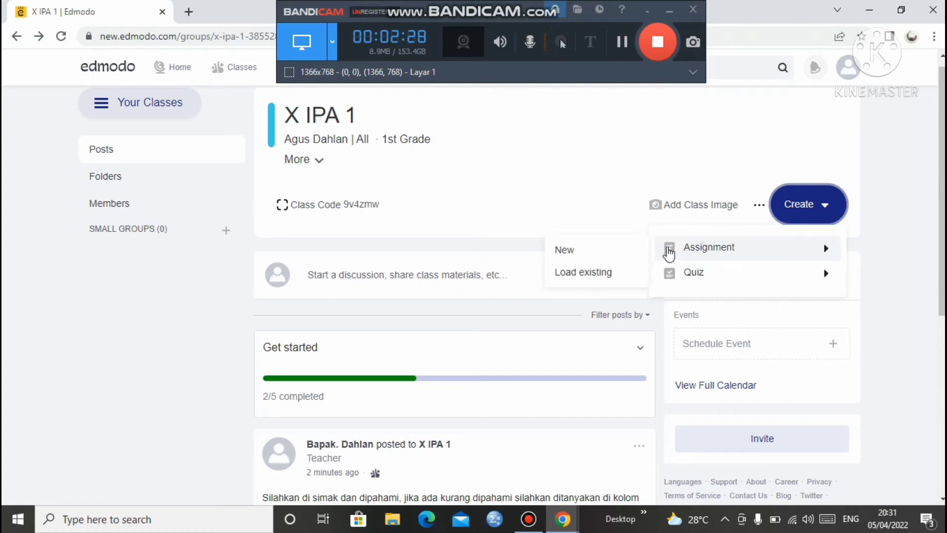
pyautogui.click(672, 250)
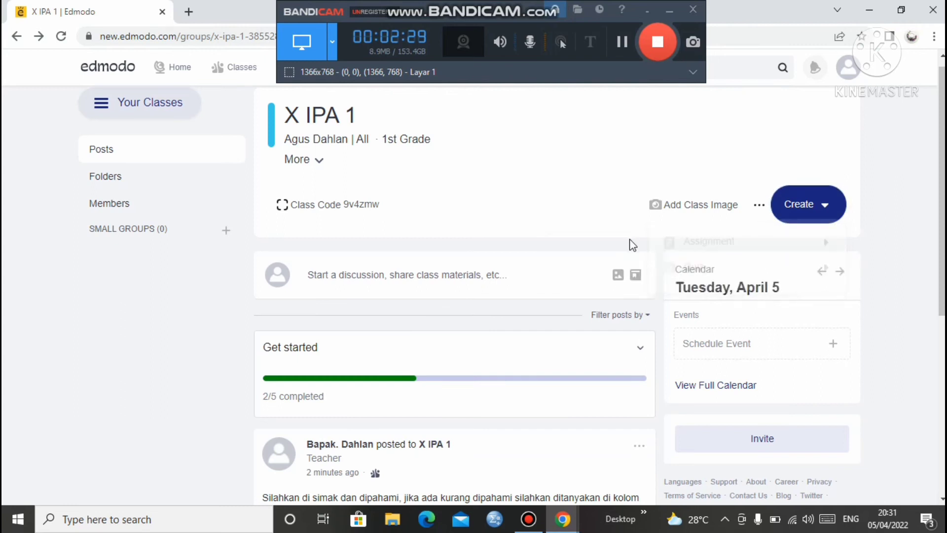
pyautogui.click(799, 204)
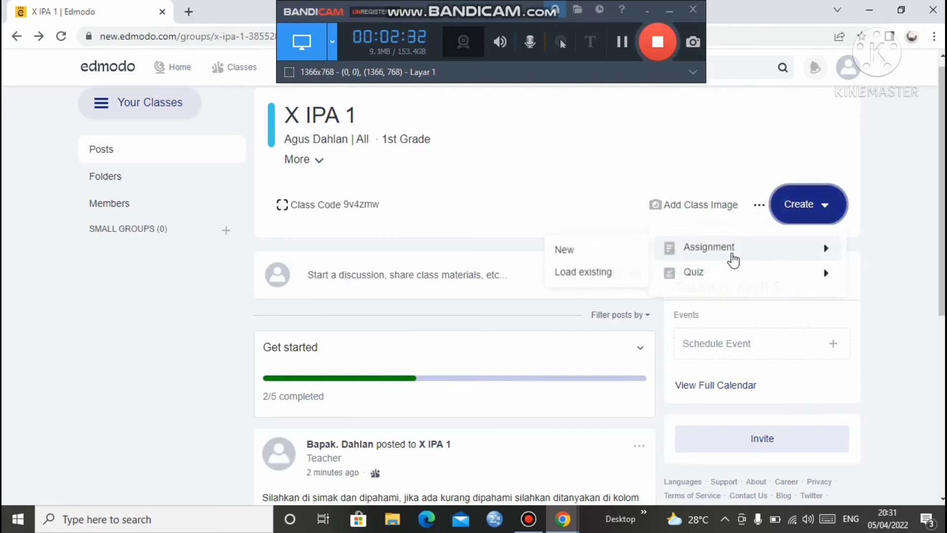
pyautogui.click(721, 254)
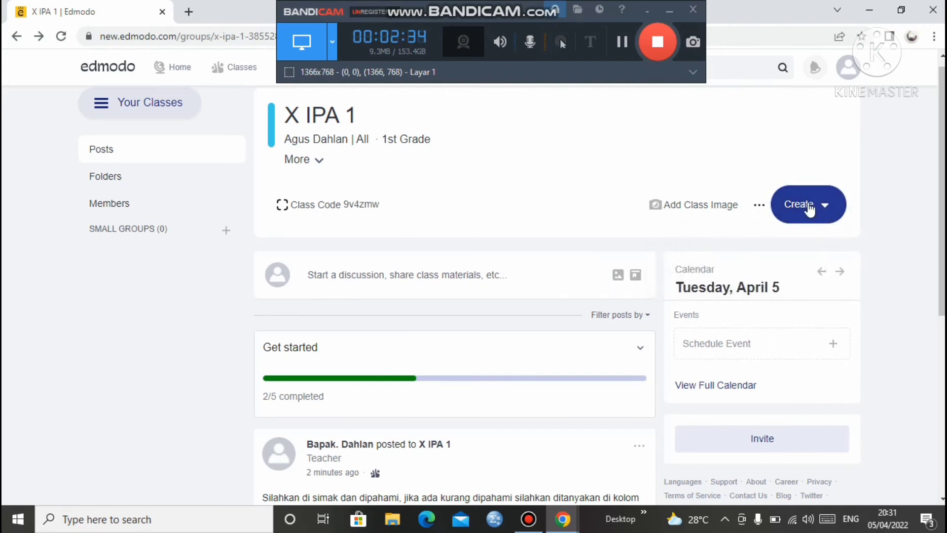
pyautogui.click(809, 210)
pyautogui.click(742, 249)
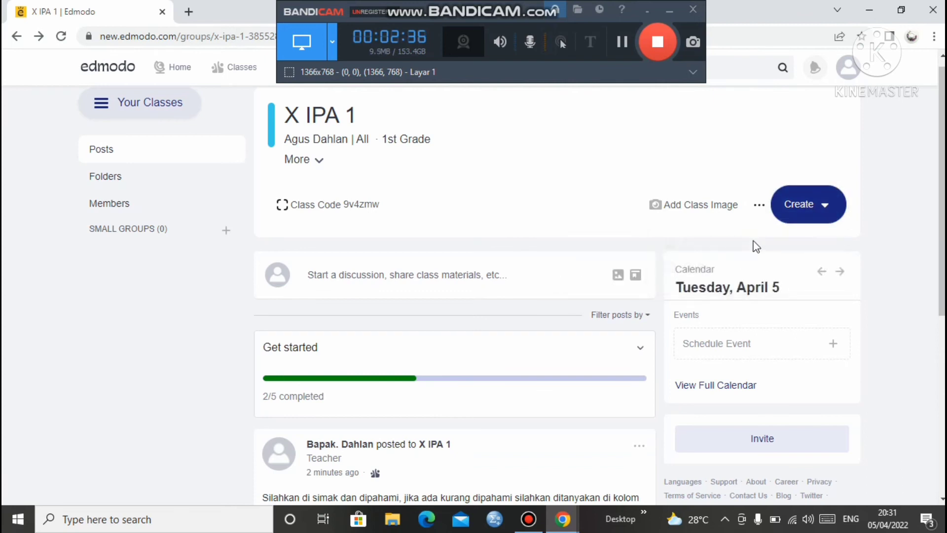
pyautogui.click(791, 220)
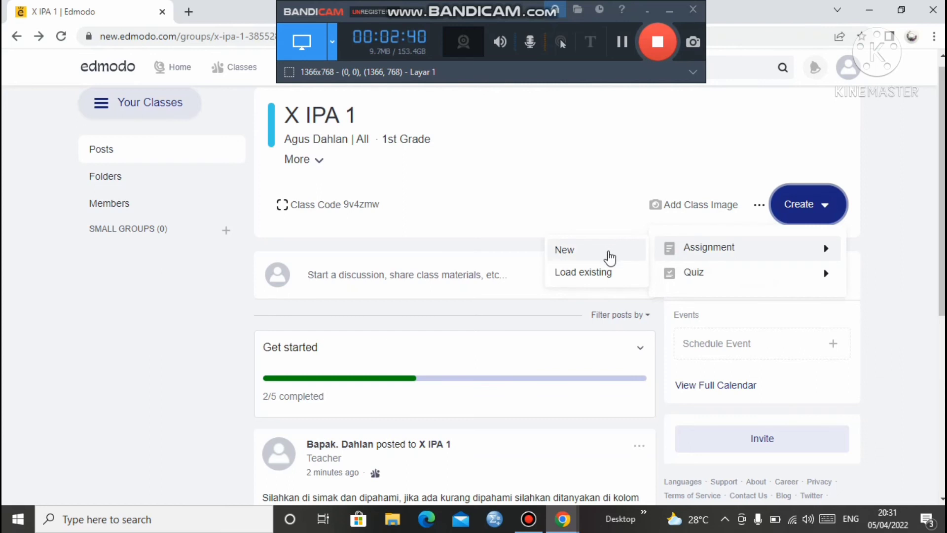
pyautogui.click(612, 256)
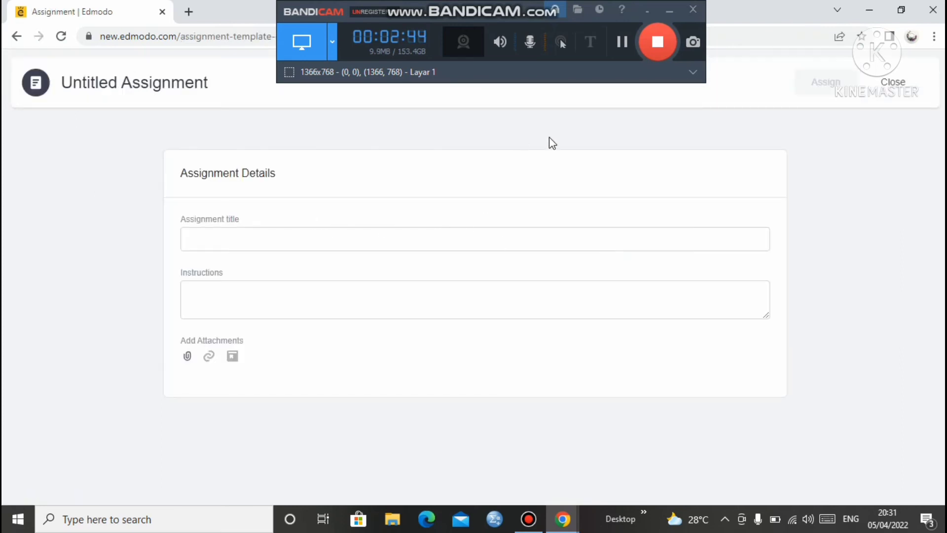
# Type 'Silahkan dibuat resume materi yang ada dibawah!' into the assignment title field
pyautogui.click(236, 238)
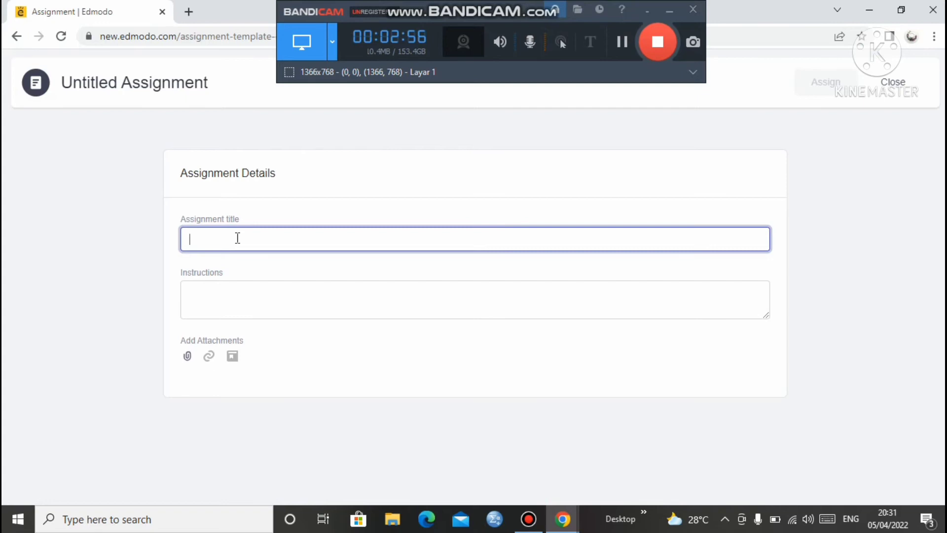
pyautogui.write('Si')
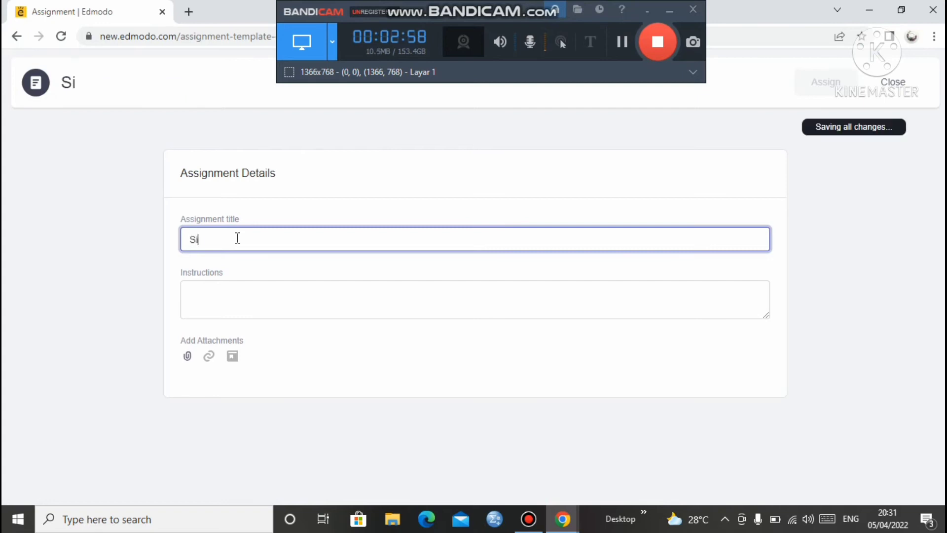
pyautogui.write('lahka')
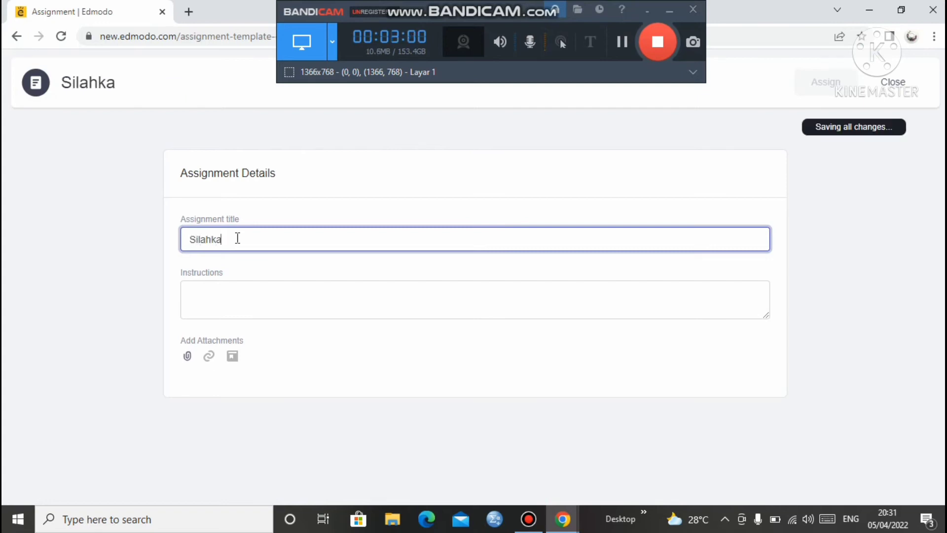
pyautogui.write('n dibuat')
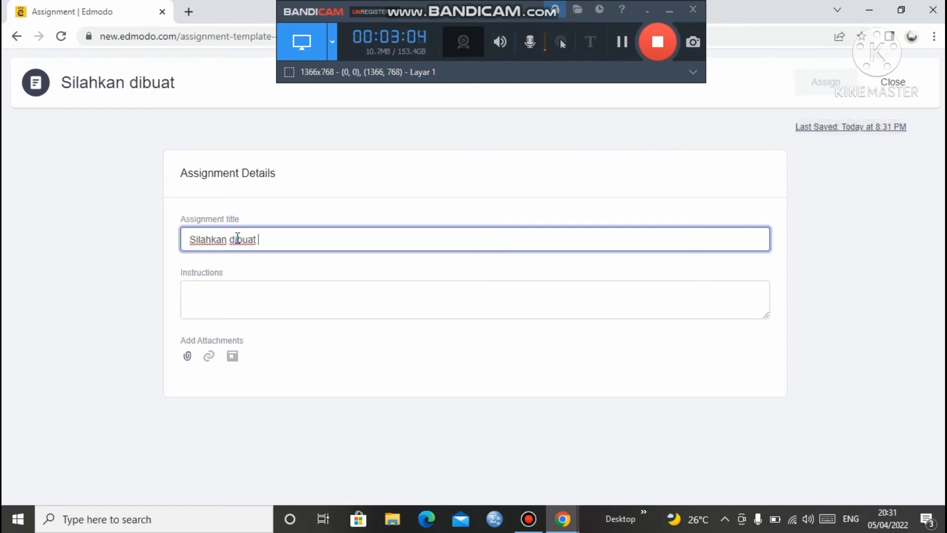
pyautogui.write(' resume ')
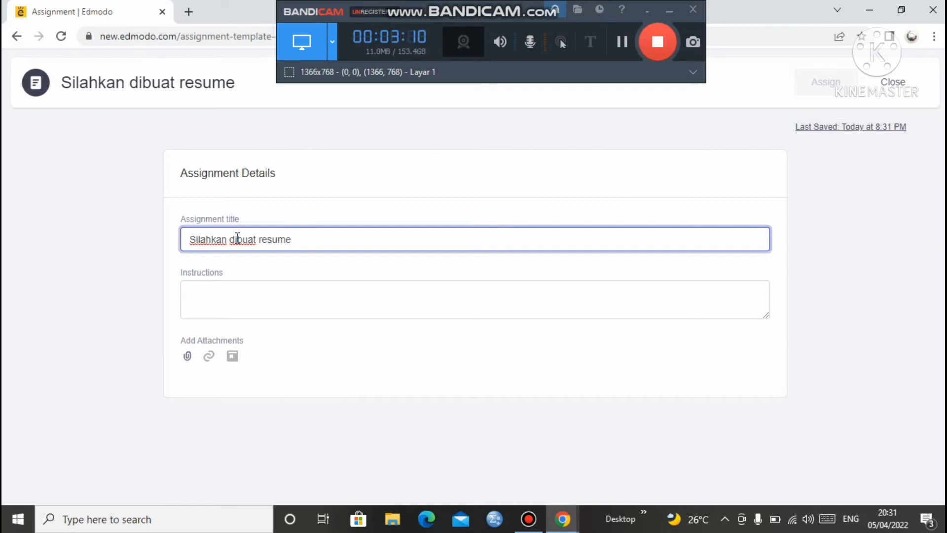
pyautogui.write('mat')
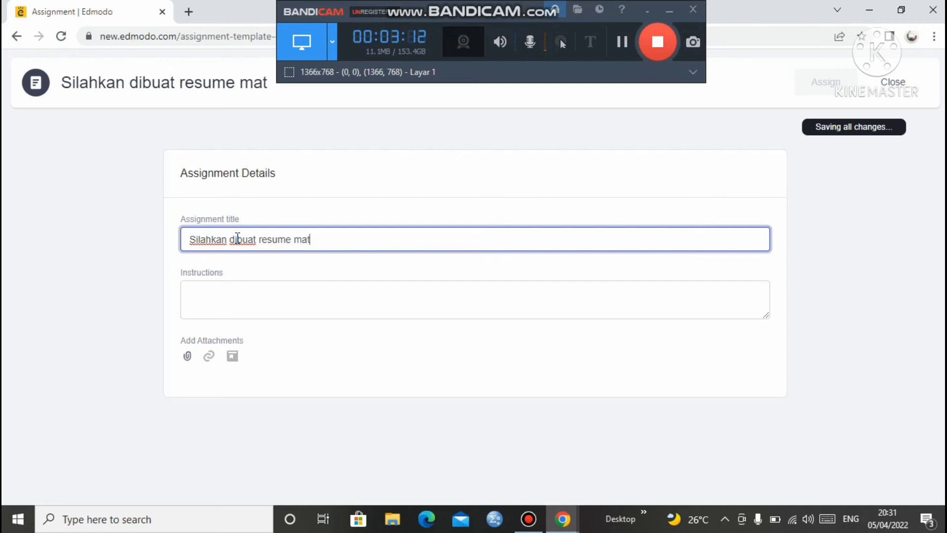
pyautogui.write('eri yang')
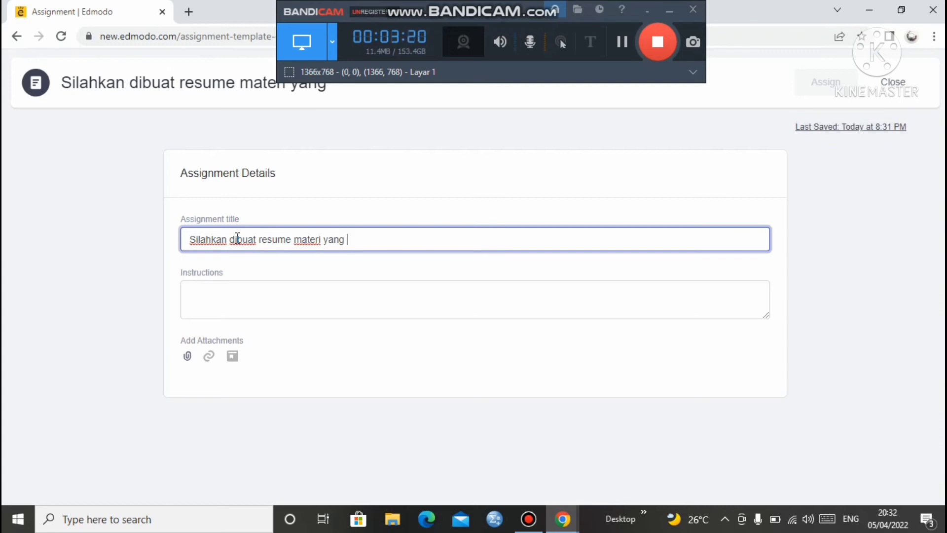
pyautogui.write('ada')
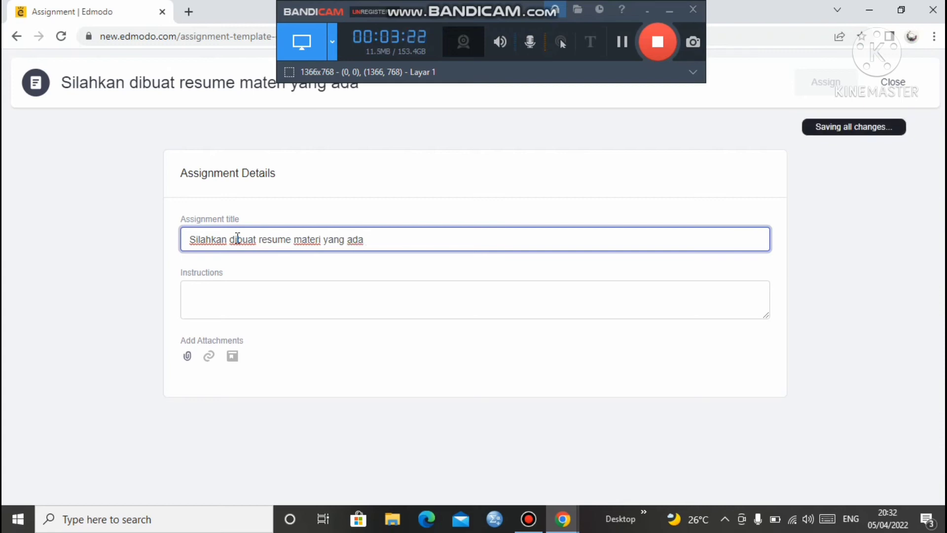
pyautogui.write(' dibahw')
pyautogui.press('BackSpace')
pyautogui.press('BackSpace')
pyautogui.write('wah')
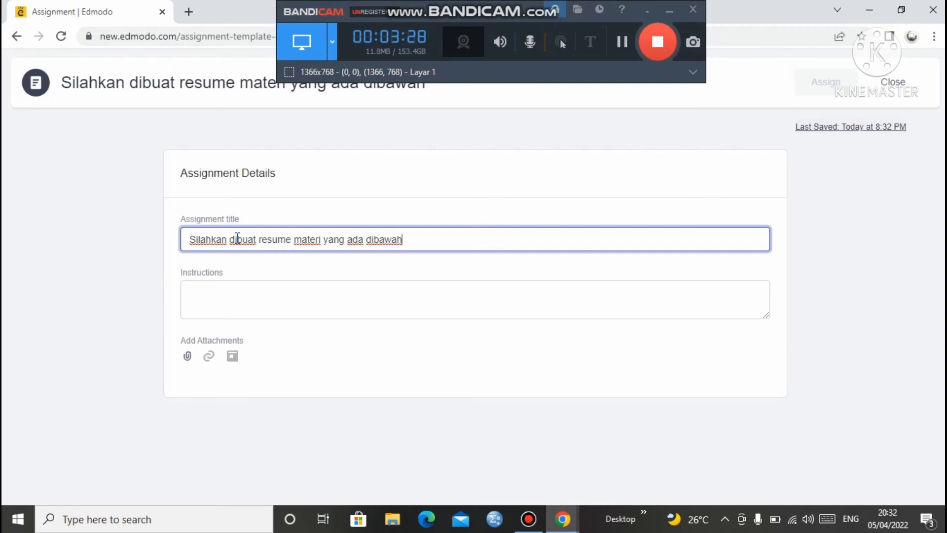
pyautogui.write('!')
# Copy that sentence into the Instructions, then retitle the assignment 'Resume Materi'
pyautogui.moveTo(189, 239); pyautogui.dragTo(411, 242)
pyautogui.hotkey('ctrl', 'c')
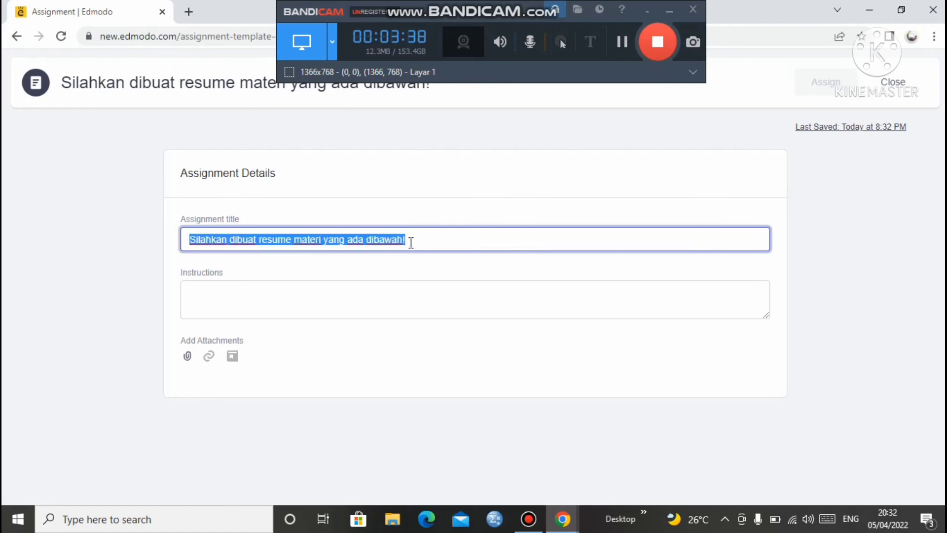
pyautogui.click(240, 302)
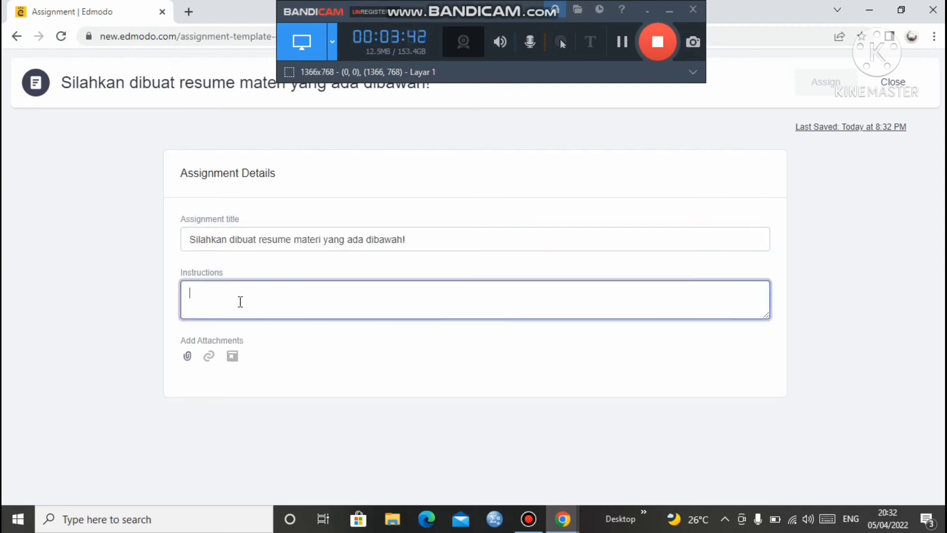
pyautogui.hotkey('ctrl', 'v')
pyautogui.click(422, 245)
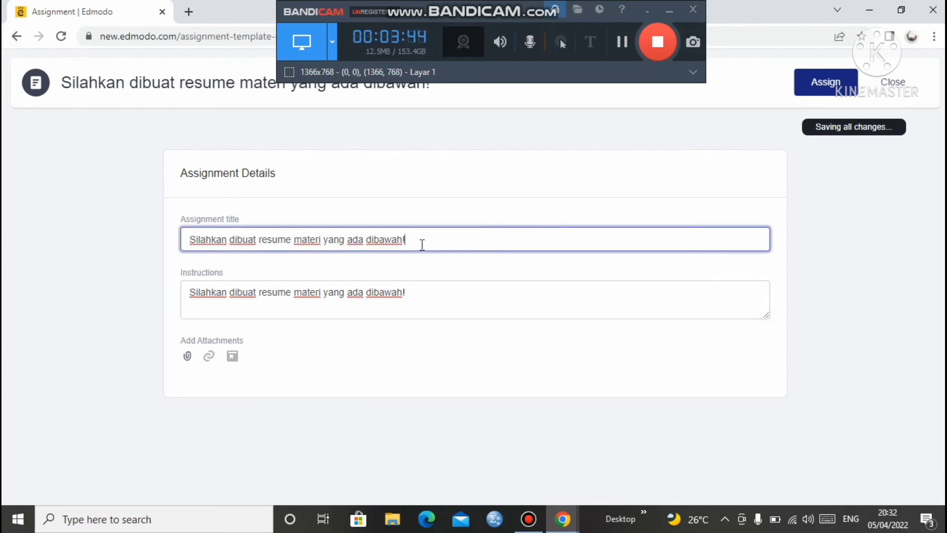
pyautogui.press('BackSpace')
pyautogui.press('BackSpace')
pyautogui.press('BackSpace')
pyautogui.press('BackSpace')
pyautogui.press('BackSpace')
pyautogui.press('BackSpace')
pyautogui.press('BackSpace')
pyautogui.press('BackSpace')
pyautogui.press('BackSpace')
pyautogui.press('BackSpace')
pyautogui.press('BackSpace')
pyautogui.press('BackSpace')
pyautogui.press('BackSpace')
pyautogui.press('BackSpace')
pyautogui.press('BackSpace')
pyautogui.press('BackSpace')
pyautogui.press('BackSpace')
pyautogui.press('BackSpace')
pyautogui.press('BackSpace')
pyautogui.press('BackSpace')
pyautogui.press('BackSpace')
pyautogui.press('BackSpace')
pyautogui.press('BackSpace')
pyautogui.press('BackSpace')
pyautogui.press('BackSpace')
pyautogui.press('BackSpace')
pyautogui.press('BackSpace')
pyautogui.press('BackSpace')
pyautogui.press('BackSpace')
pyautogui.press('BackSpace')
pyautogui.press('BackSpace')
pyautogui.press('BackSpace')
pyautogui.press('BackSpace')
pyautogui.press('BackSpace')
pyautogui.press('BackSpace')
pyautogui.press('BackSpace')
pyautogui.press('BackSpace')
pyautogui.press('BackSpace')
pyautogui.press('BackSpace')
pyautogui.press('BackSpace')
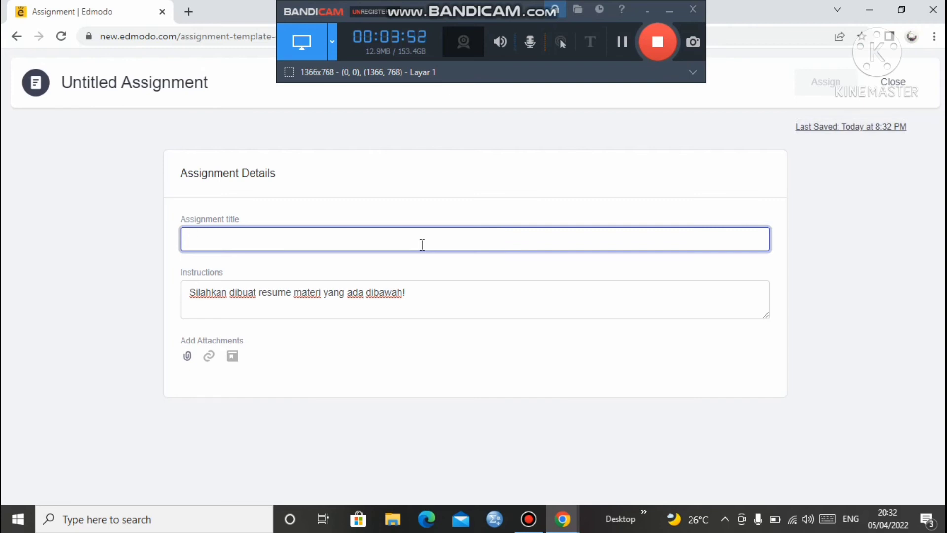
pyautogui.write('Res')
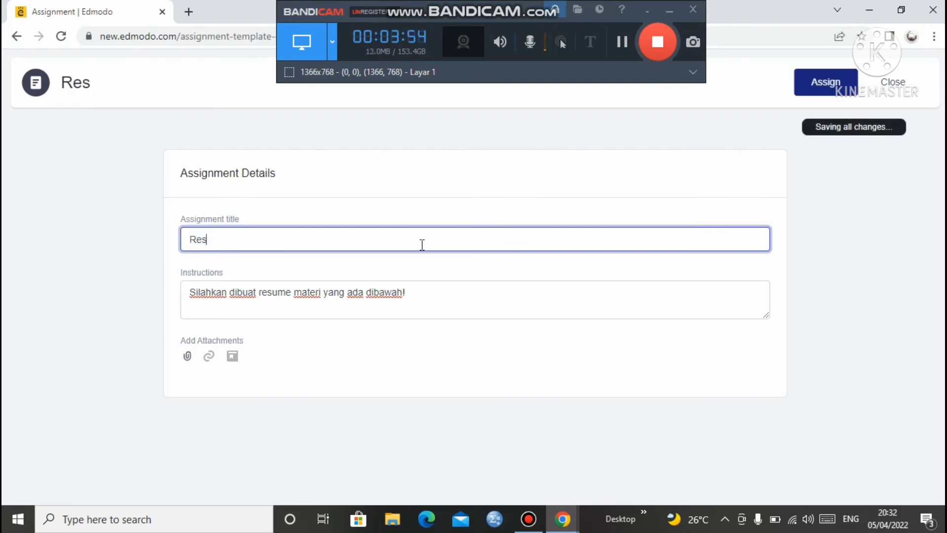
pyautogui.write('ume Materi')
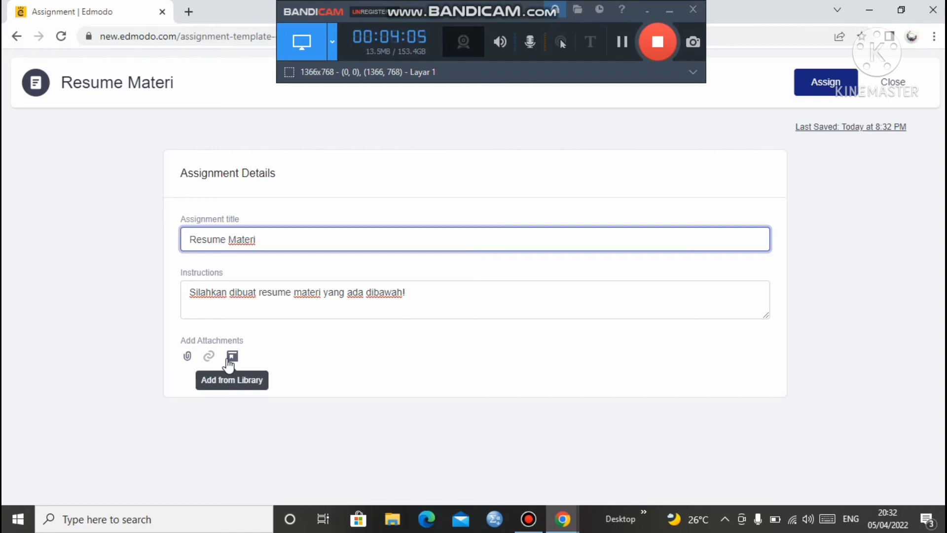
# Attach MAKALAH RENANG.docx from the computer to the Resume Materi assignment
pyautogui.click(186, 360)
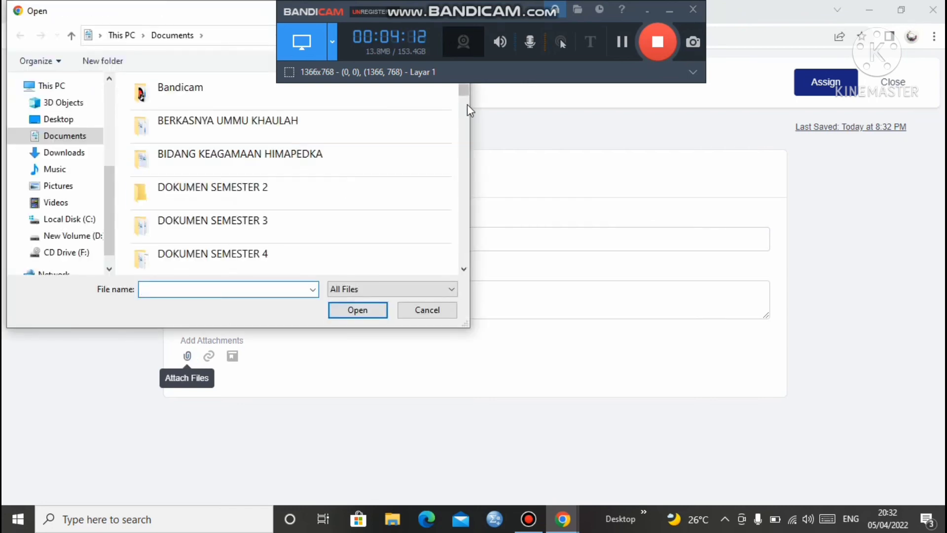
pyautogui.moveTo(466, 94); pyautogui.dragTo(467, 235)
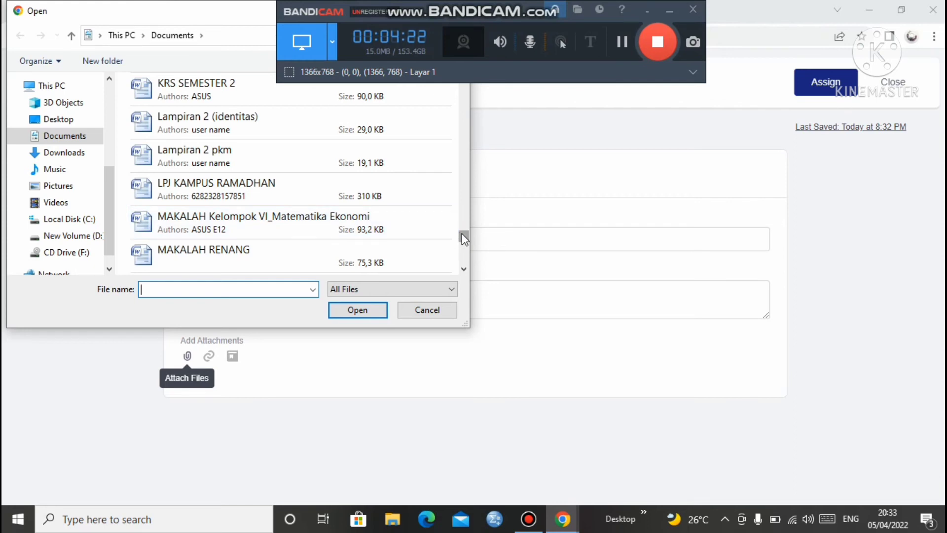
pyautogui.moveTo(464, 239); pyautogui.dragTo(459, 234)
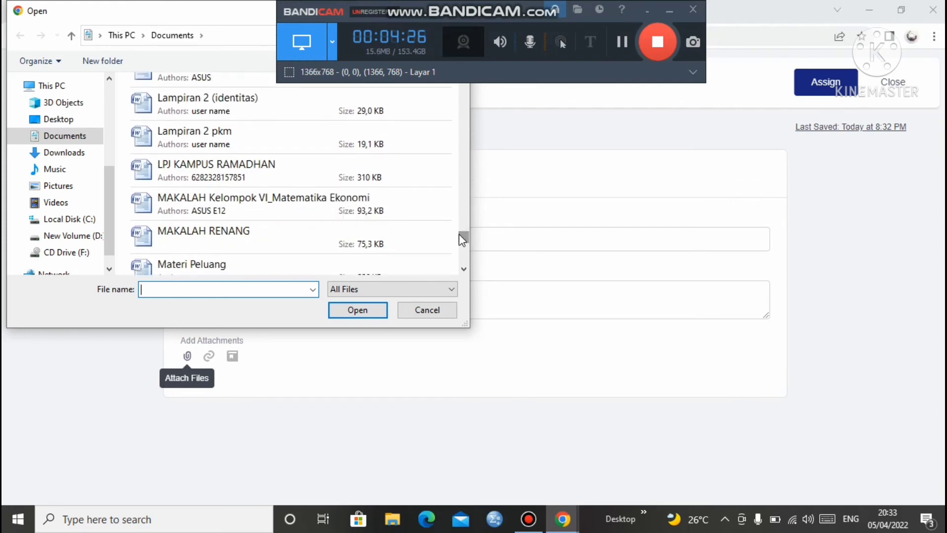
pyautogui.click(308, 234)
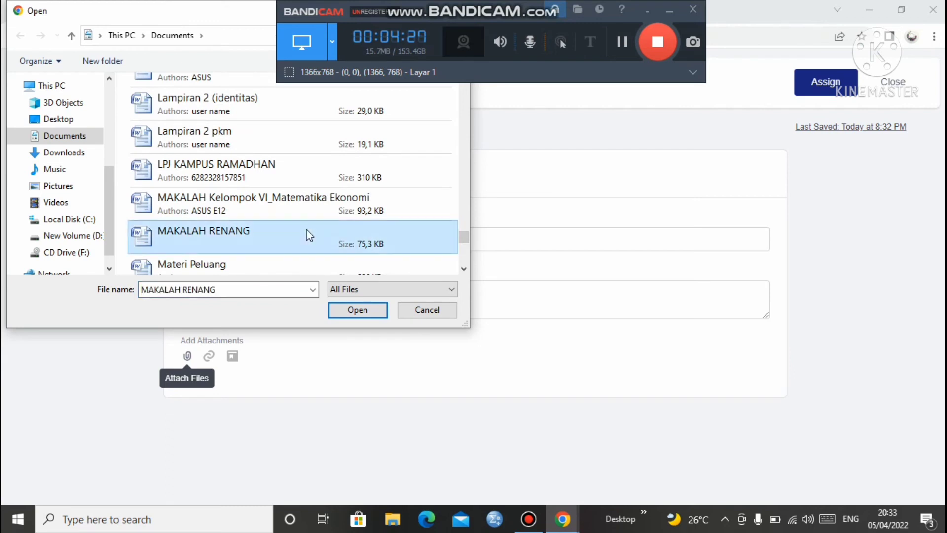
pyautogui.click(374, 311)
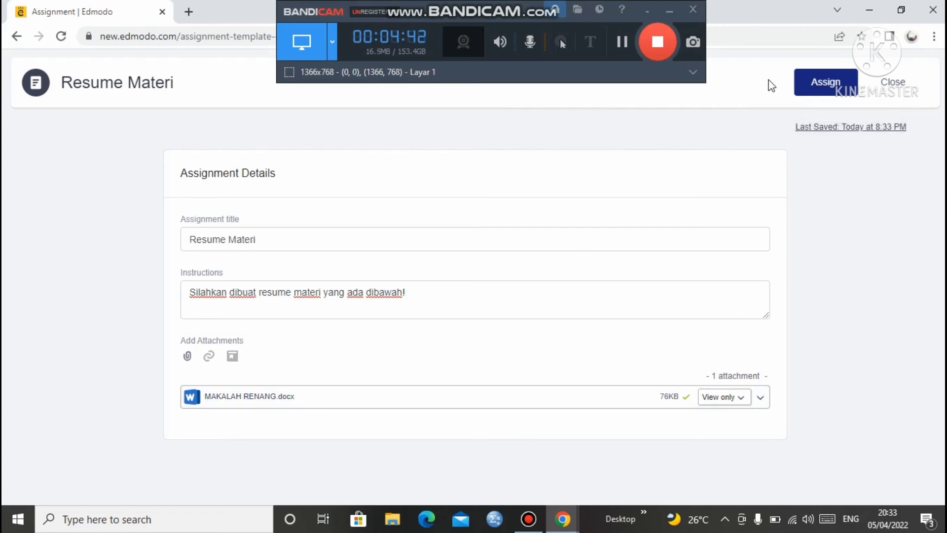
# Assign Resume Materi to X IPA 1, due April 6, 2022, locked after the due date
pyautogui.click(811, 88)
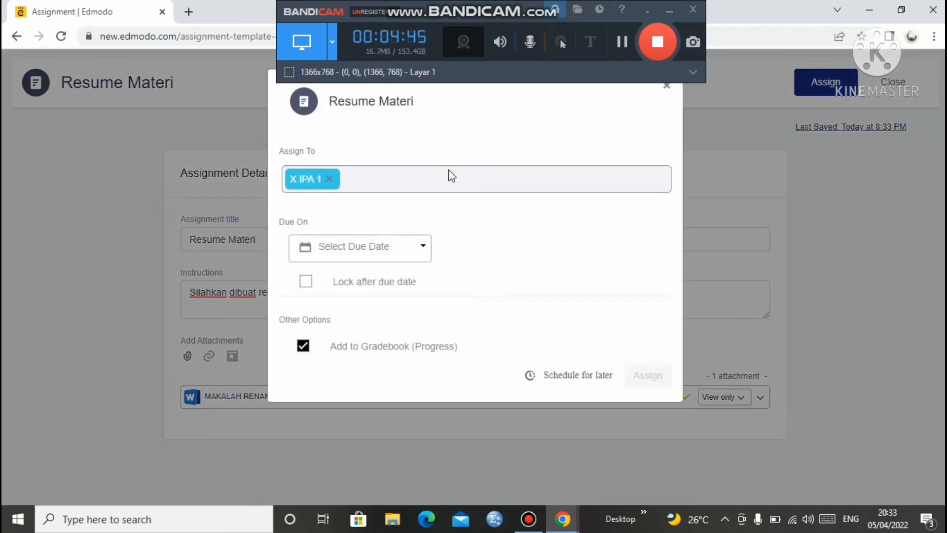
pyautogui.click(340, 255)
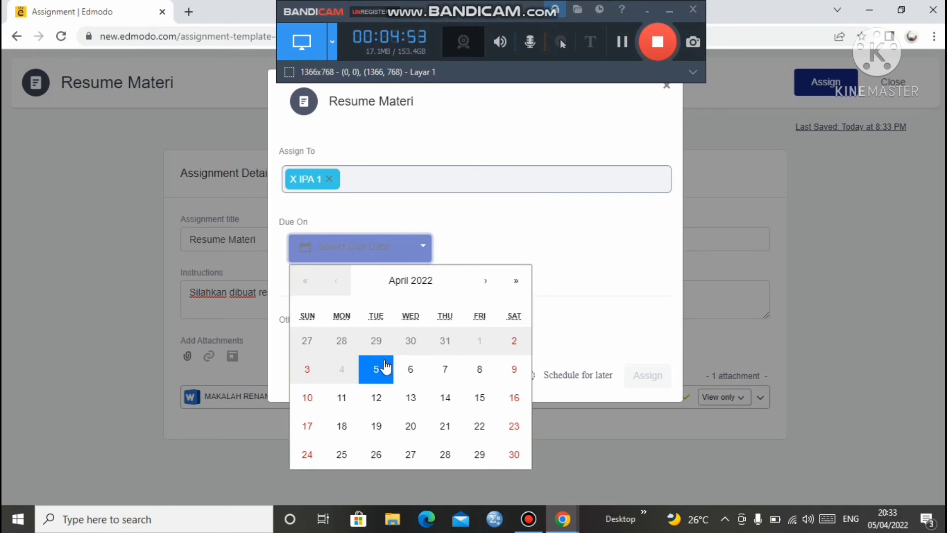
pyautogui.click(410, 380)
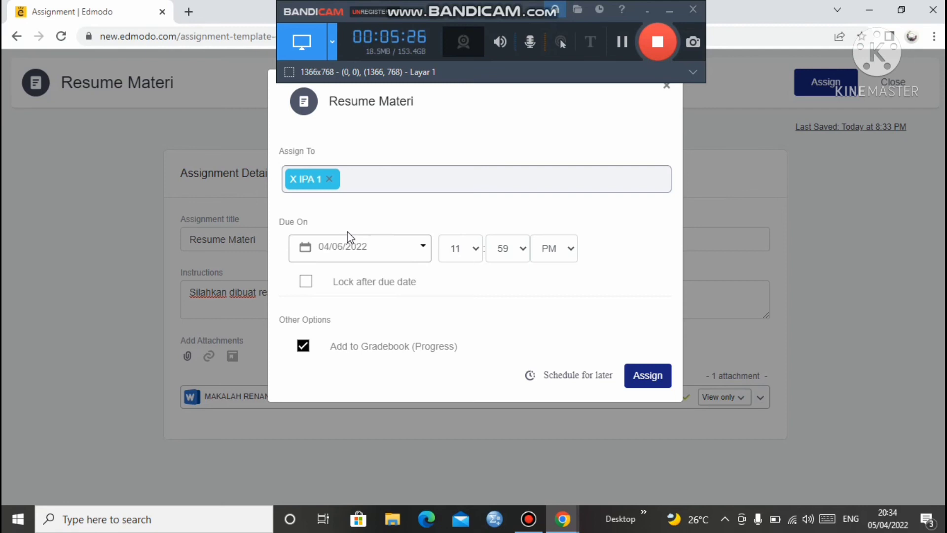
pyautogui.click(306, 284)
pyautogui.click(656, 380)
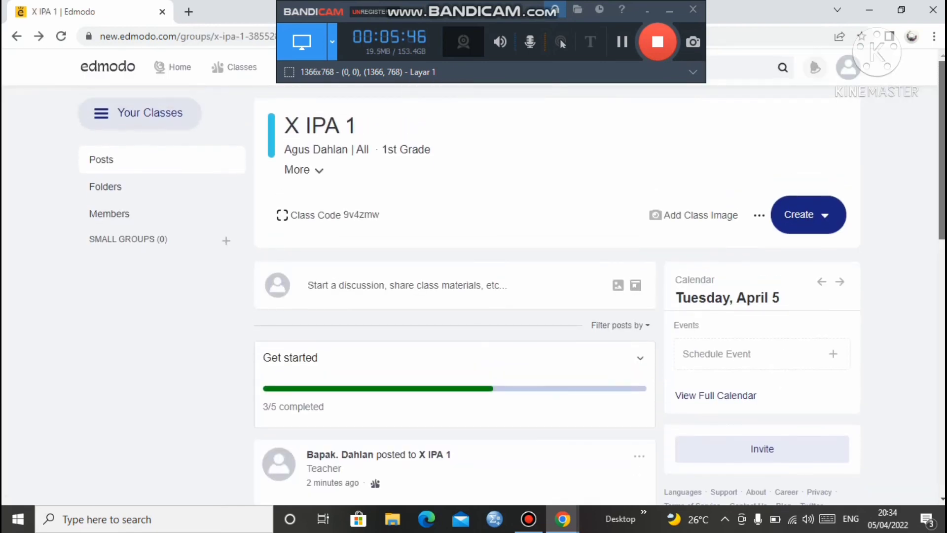
pyautogui.scroll(-3, 473, 296)
pyautogui.moveTo(942, 290); pyautogui.dragTo(942, 302)
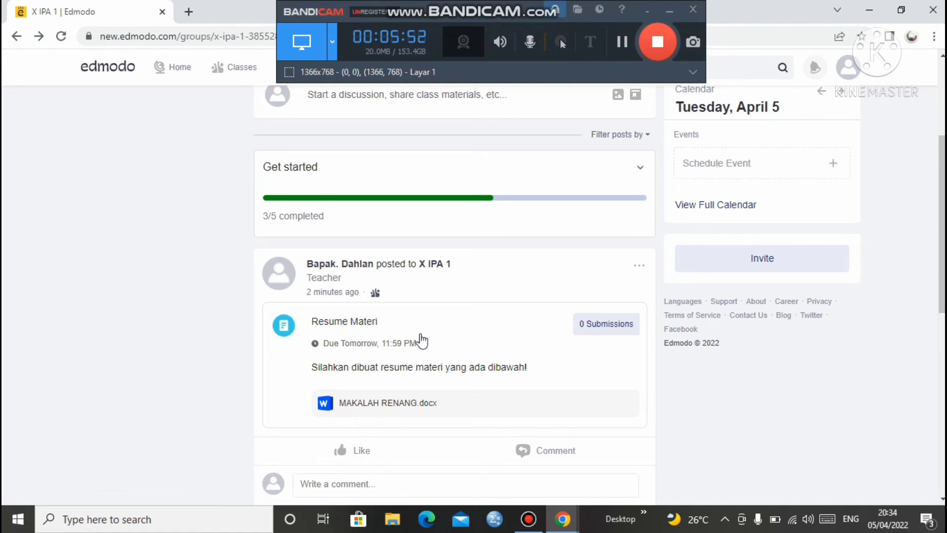
pyautogui.scroll(3, 942, 222)
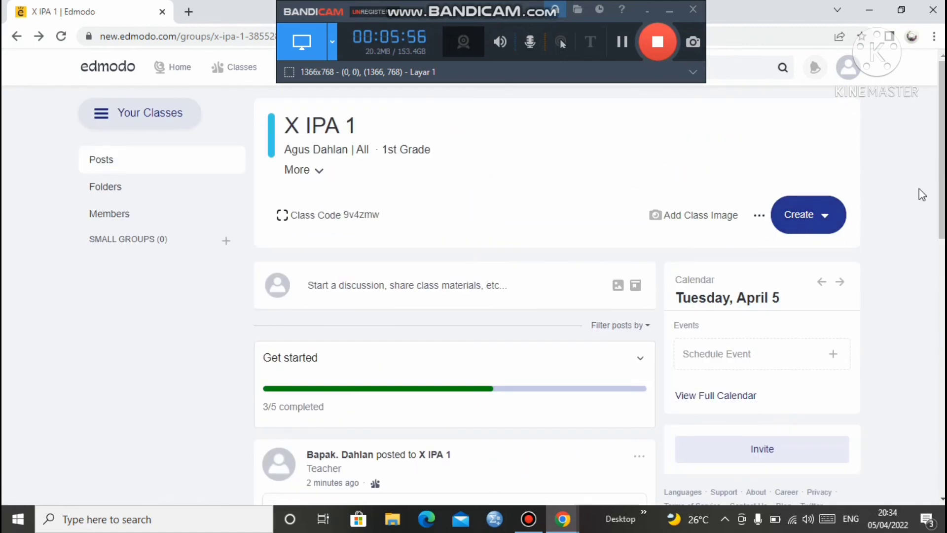
pyautogui.scroll(-1, 942, 197)
pyautogui.scroll(1, 935, 158)
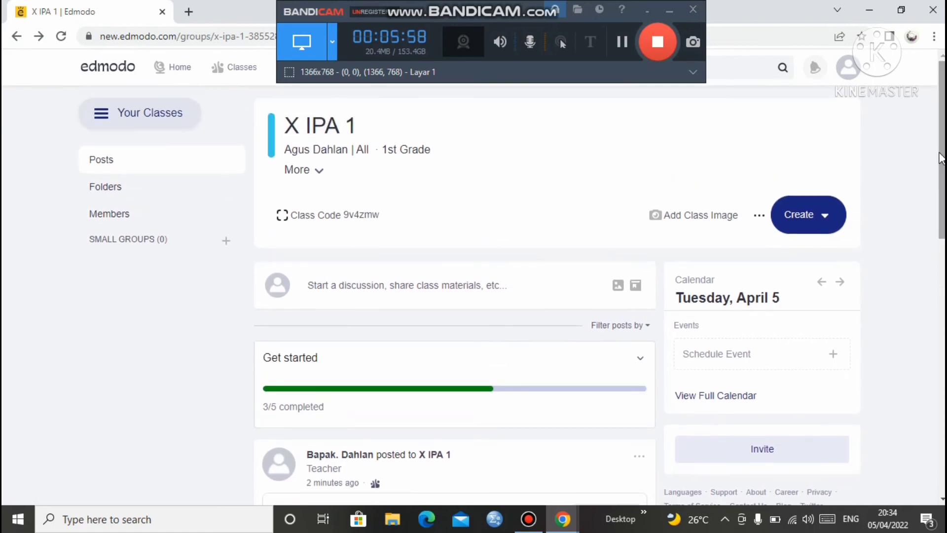
# Start a new blank quiz from the Create menu's Quiz > New option
pyautogui.click(815, 221)
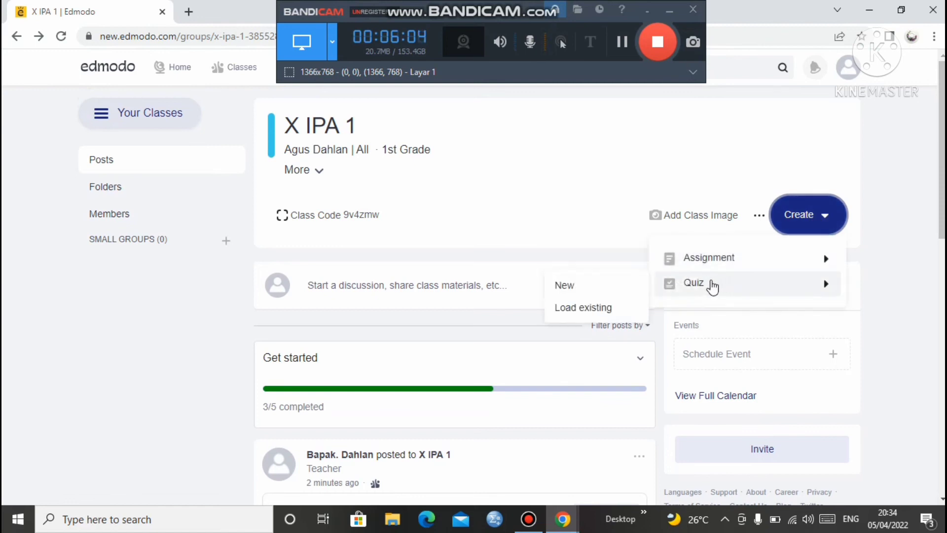
pyautogui.click(711, 285)
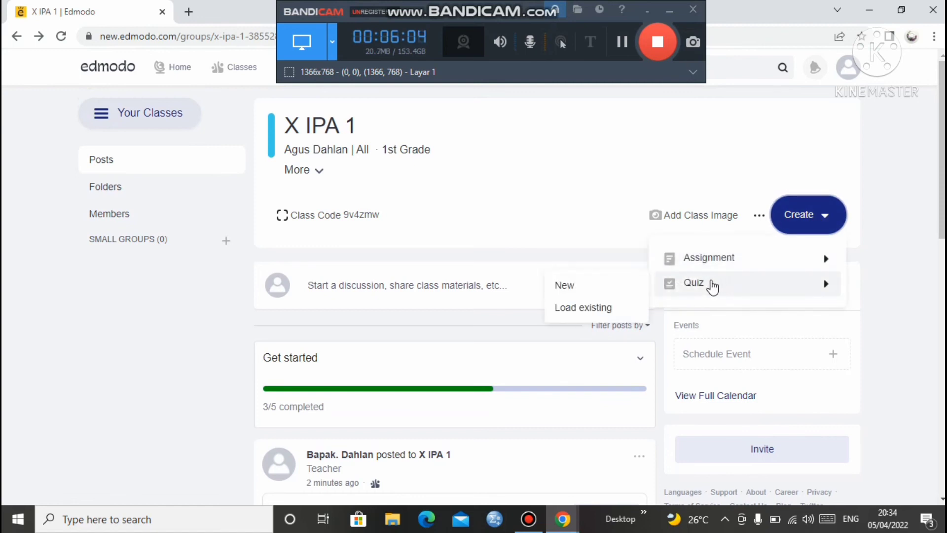
pyautogui.click(809, 219)
pyautogui.click(698, 286)
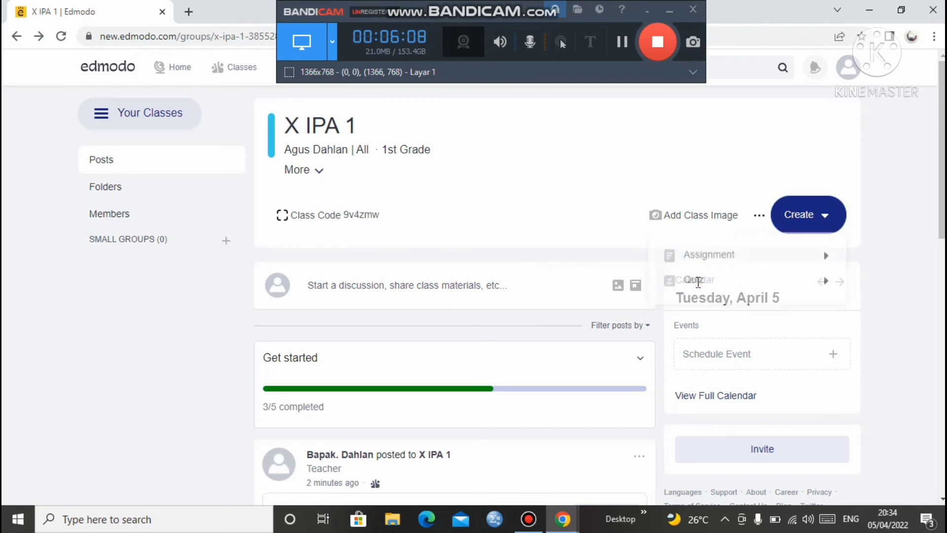
pyautogui.click(785, 230)
pyautogui.moveTo(698, 285)
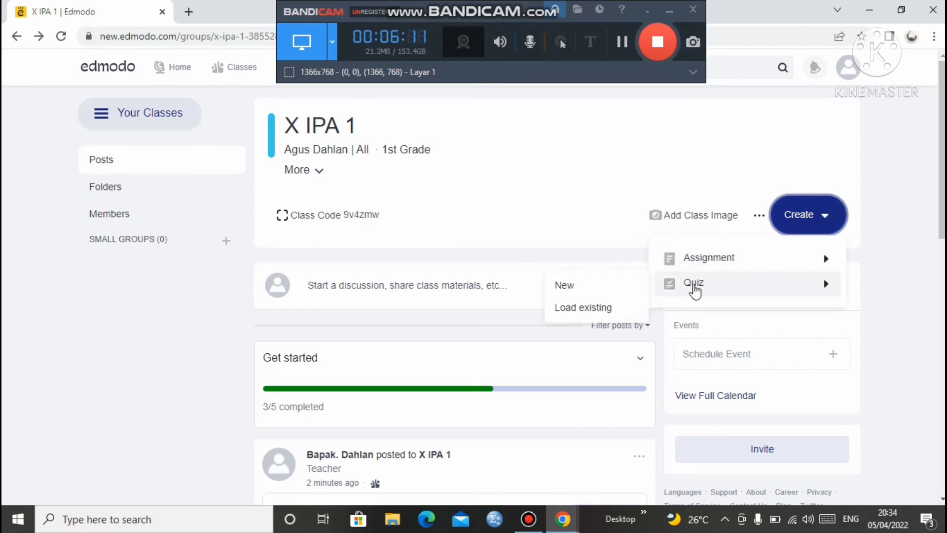
pyautogui.click(601, 285)
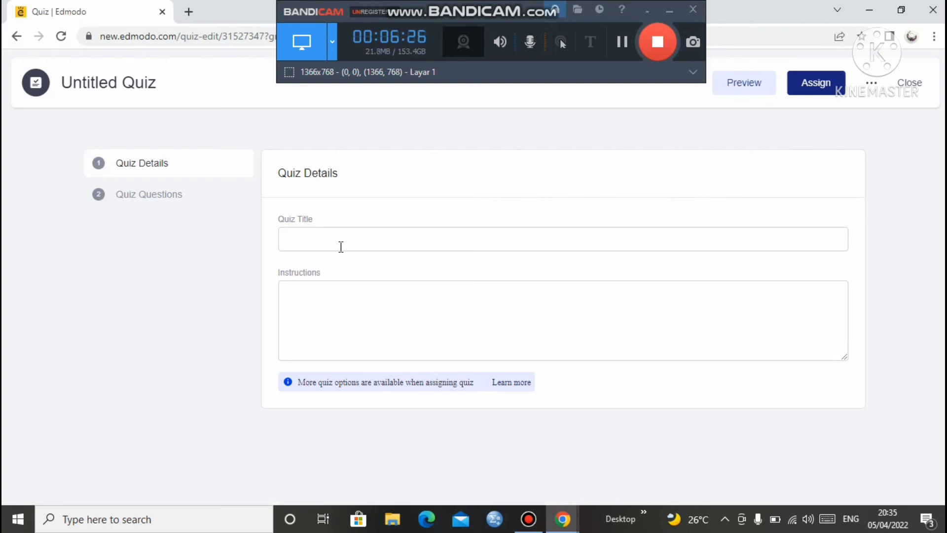
# Title the quiz 'Ulangan Harian'
pyautogui.click(312, 235)
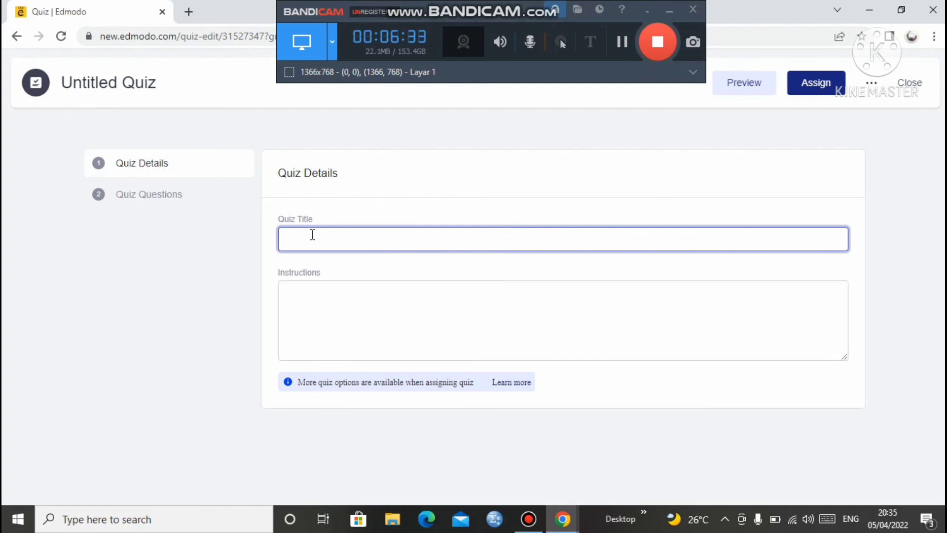
pyautogui.write('Ulan')
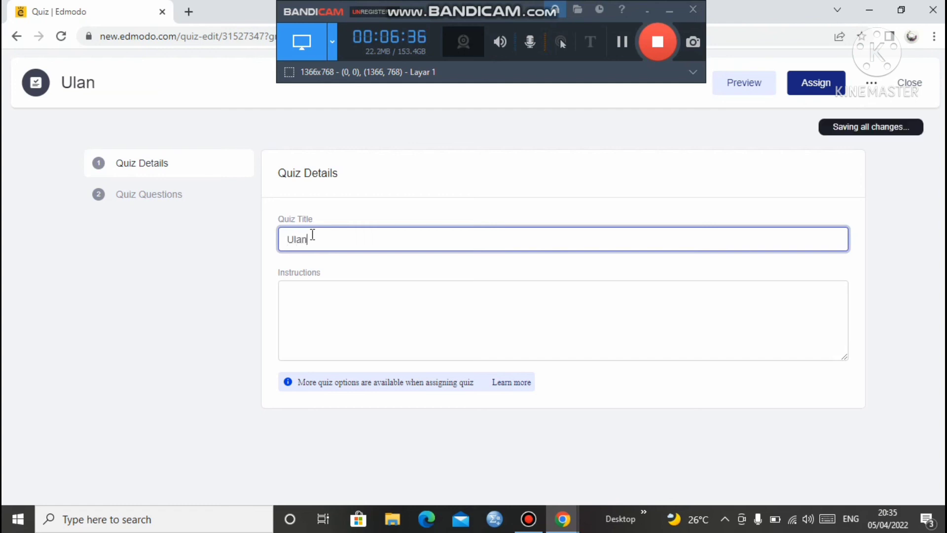
pyautogui.press('BackSpace')
pyautogui.write('ng')
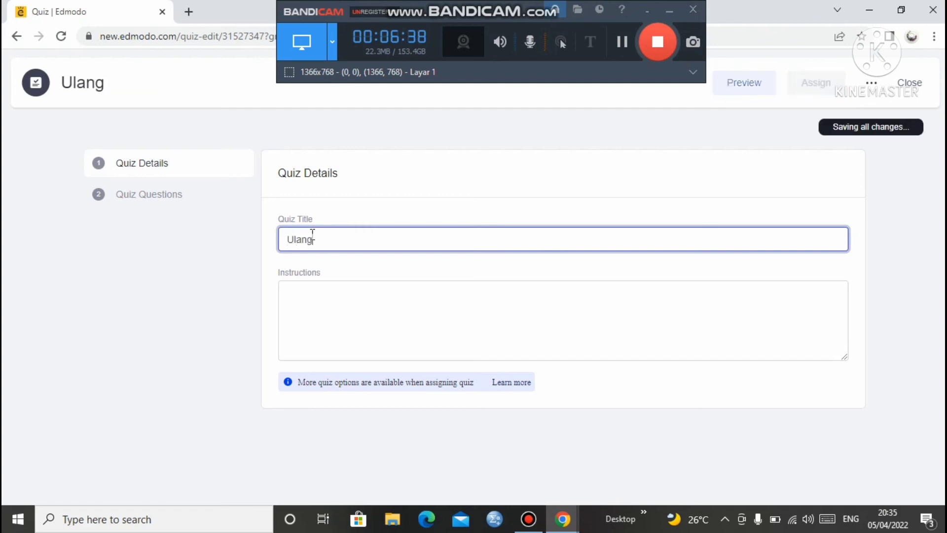
pyautogui.write('an Harian')
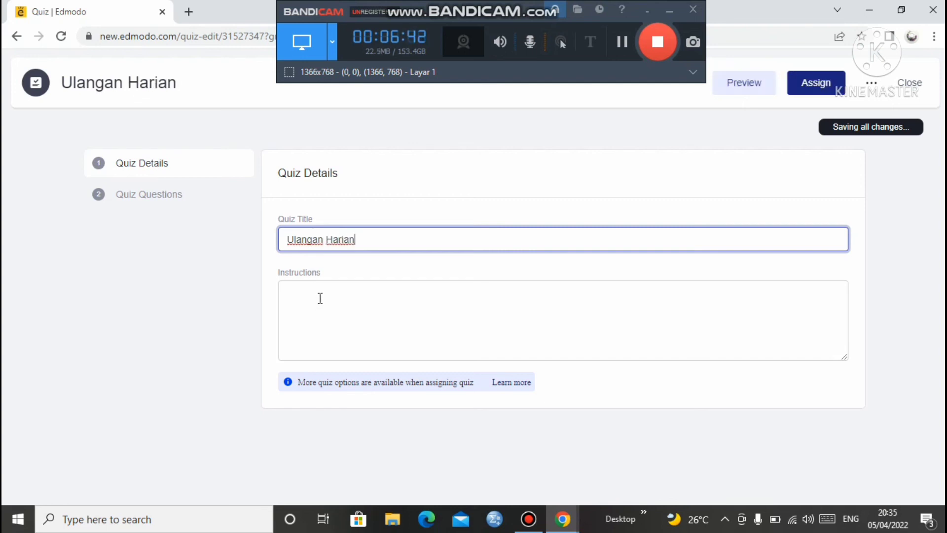
# Enter the quiz instructions 'Kerjakan Ujian dengan memilih jawaban yang tepat dan benar!'
pyautogui.click(321, 297)
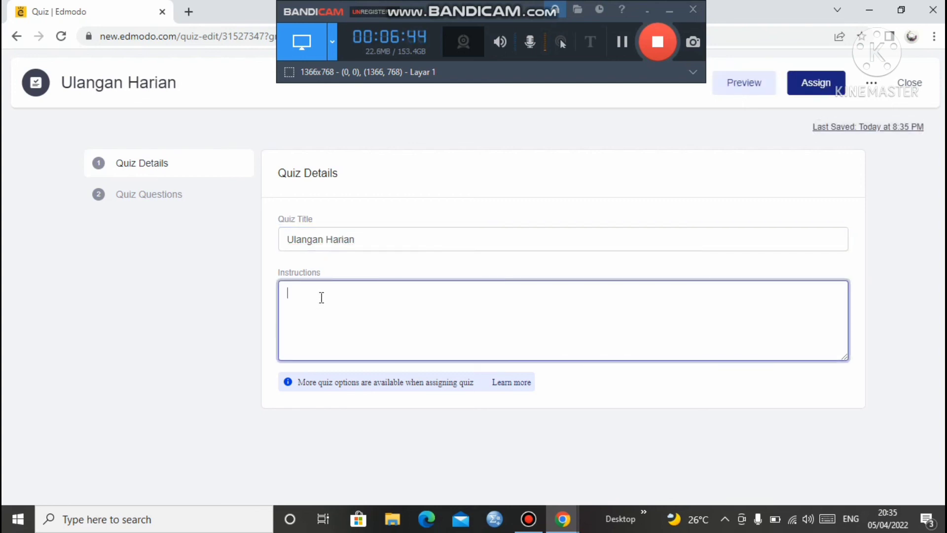
pyautogui.write('Kerja')
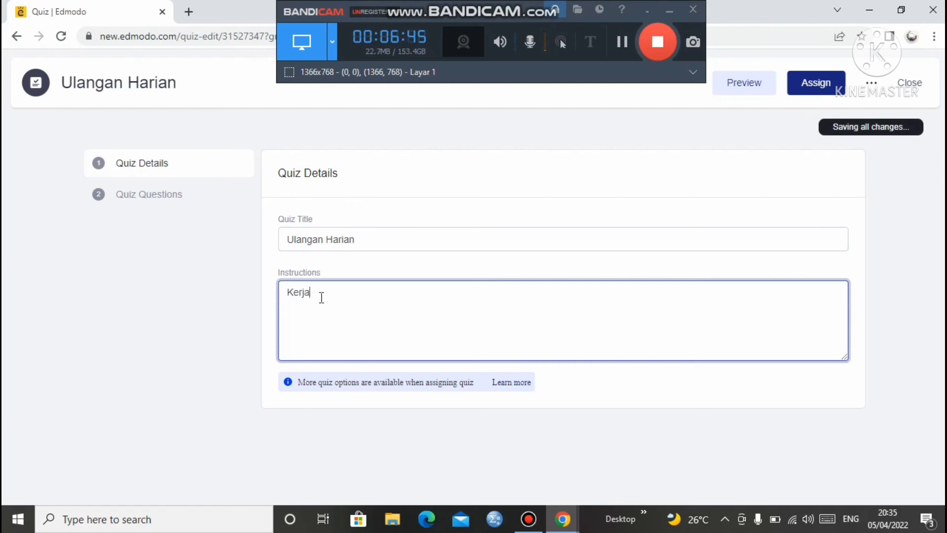
pyautogui.write('kan')
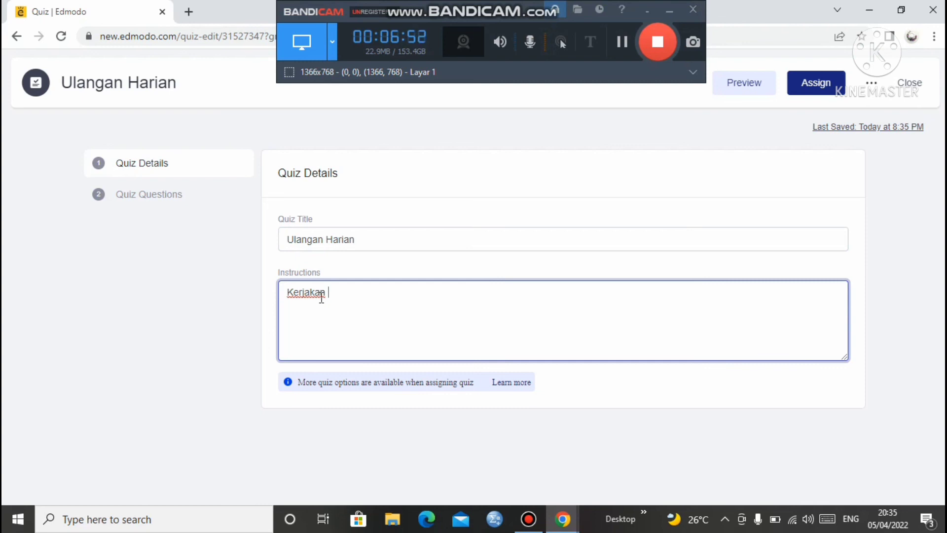
pyautogui.write('U')
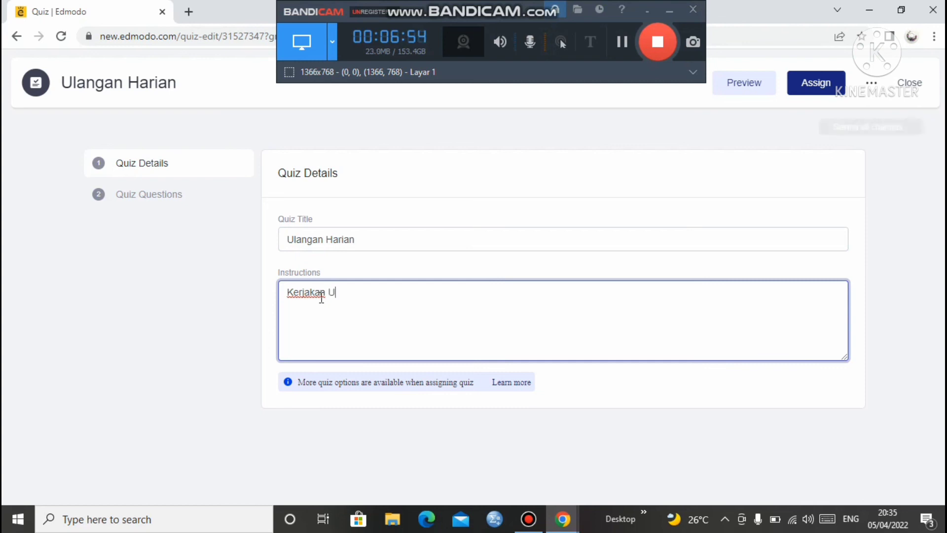
pyautogui.write('jian d')
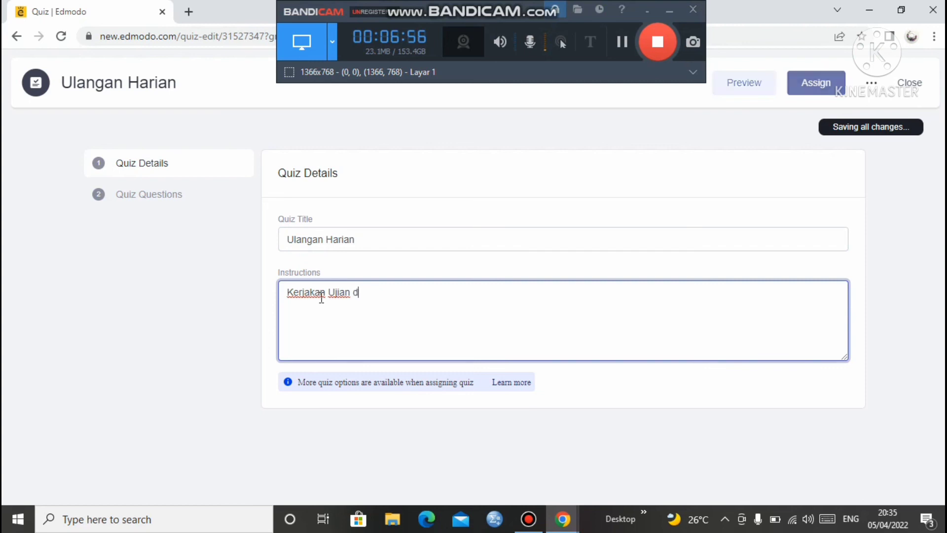
pyautogui.write('engan memilih ')
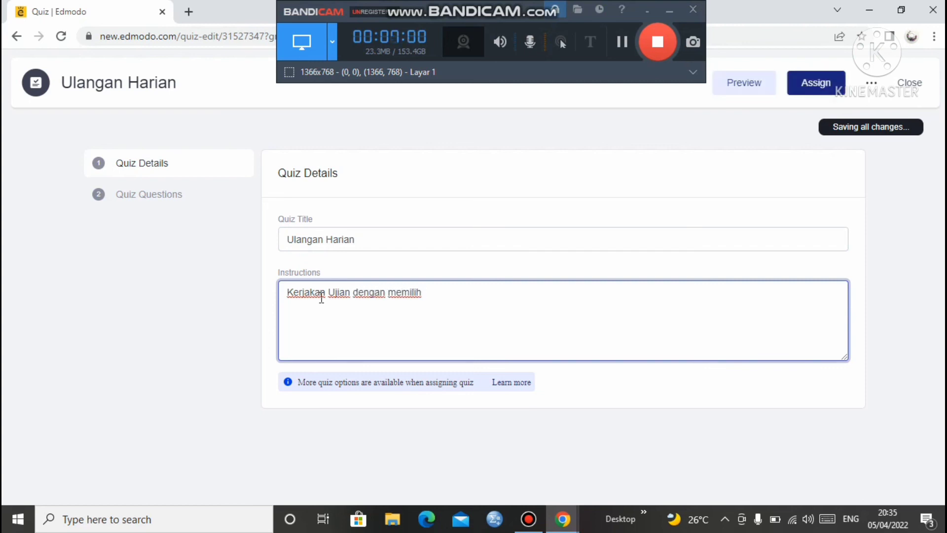
pyautogui.write('ya')
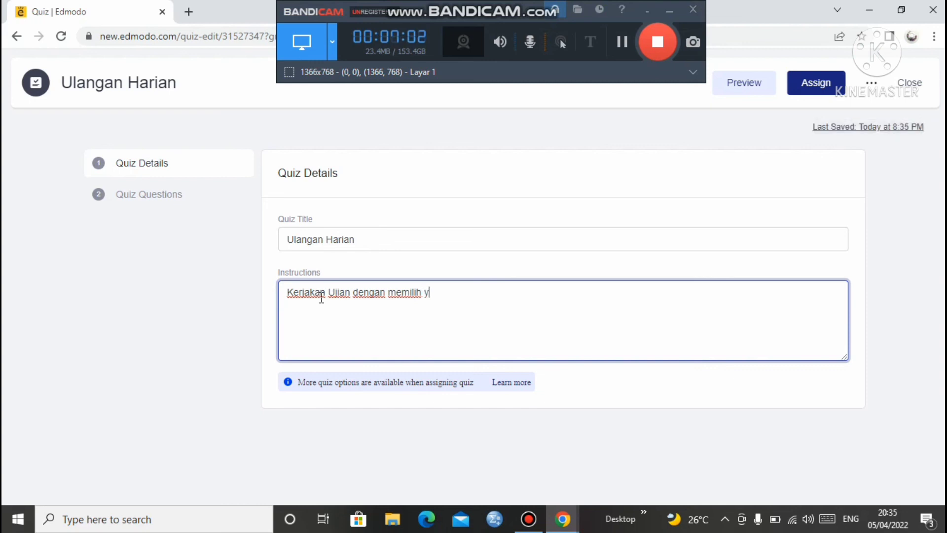
pyautogui.press('BackSpace')
pyautogui.press('BackSpace')
pyautogui.write('wa')
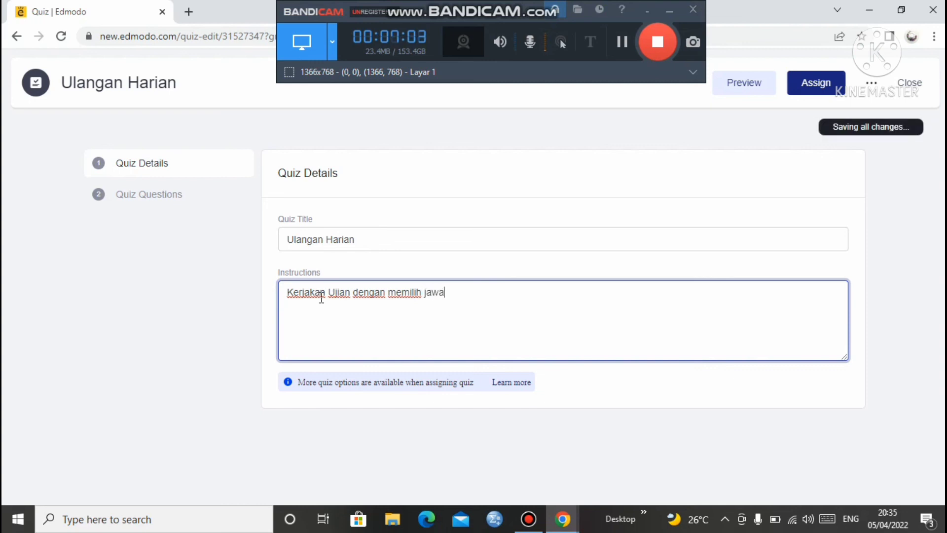
pyautogui.write('ban yang tepat dan benar')
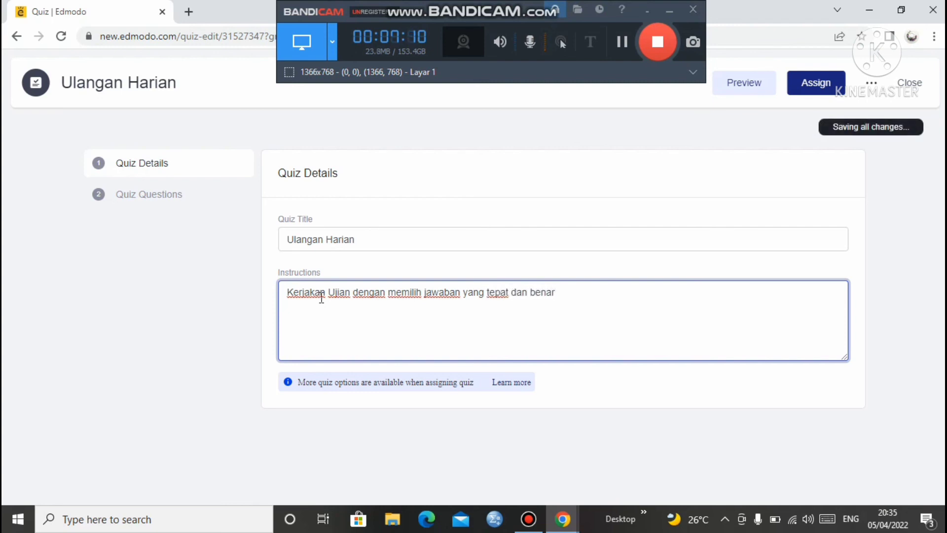
pyautogui.write('!')
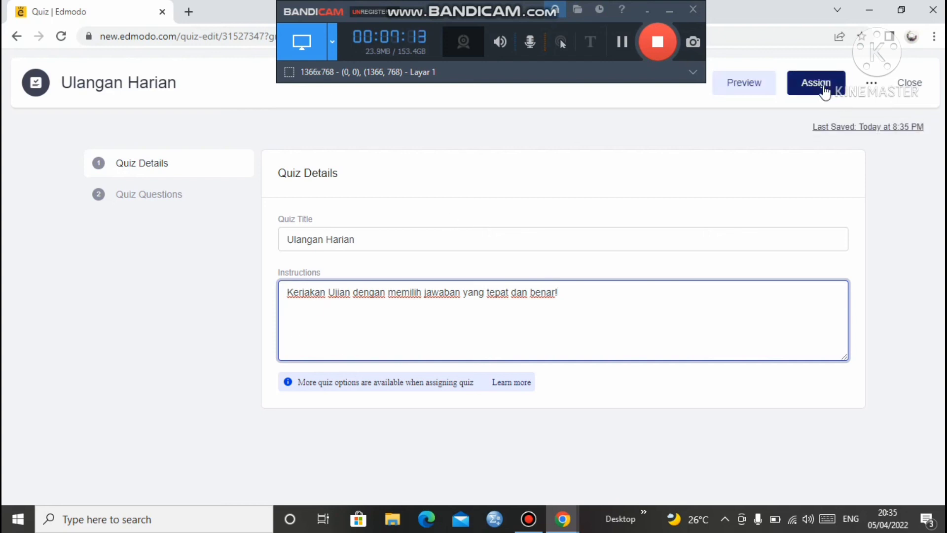
# Try assigning the quiz, dismiss the error, and move to the Quiz Questions step
pyautogui.click(823, 87)
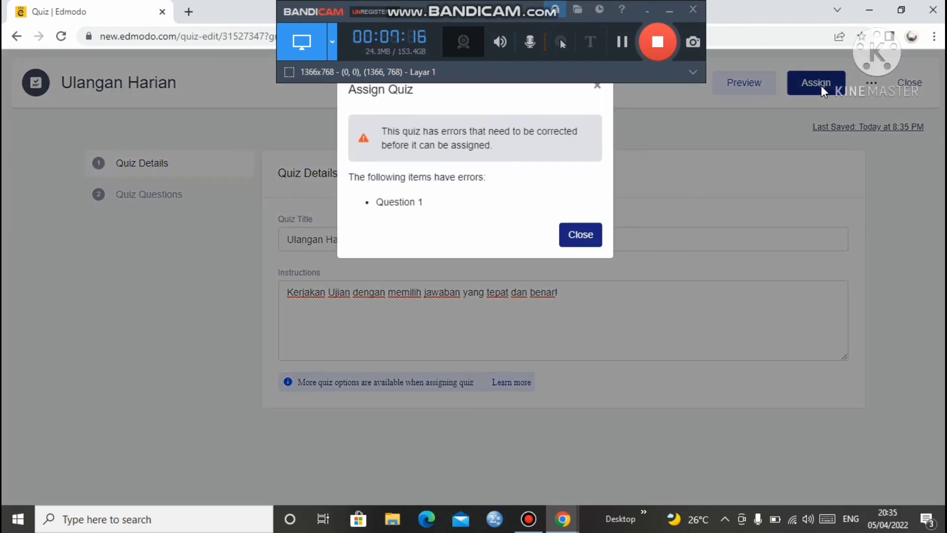
pyautogui.click(580, 235)
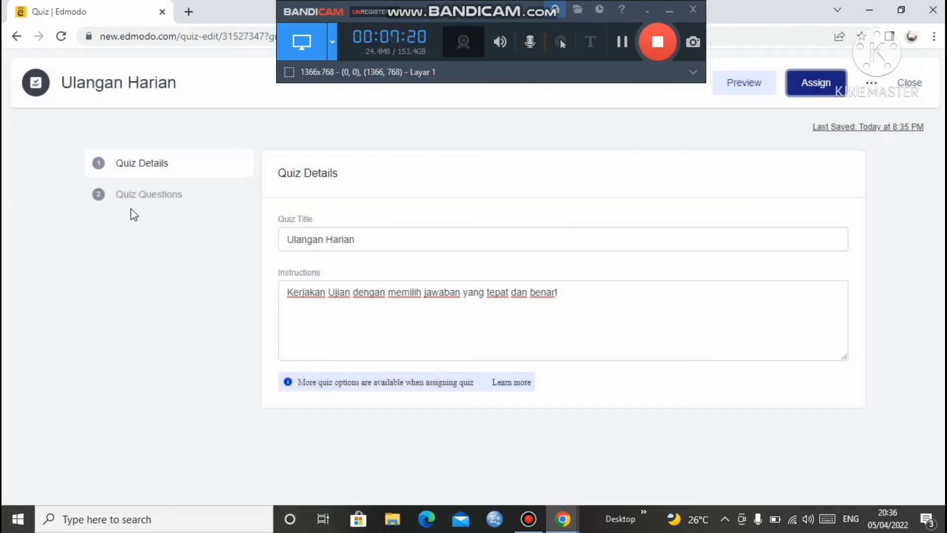
pyautogui.click(180, 197)
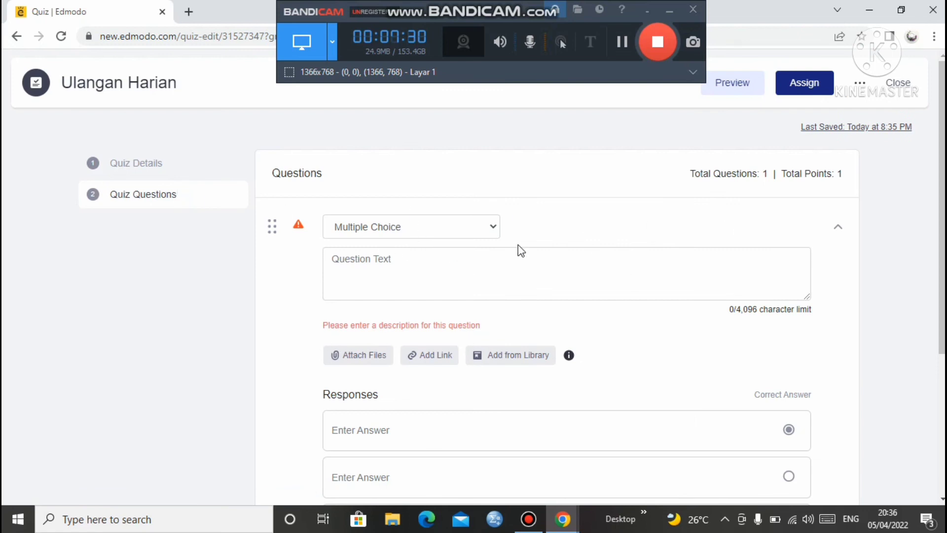
# Make question 1 a True/False question
pyautogui.click(493, 226)
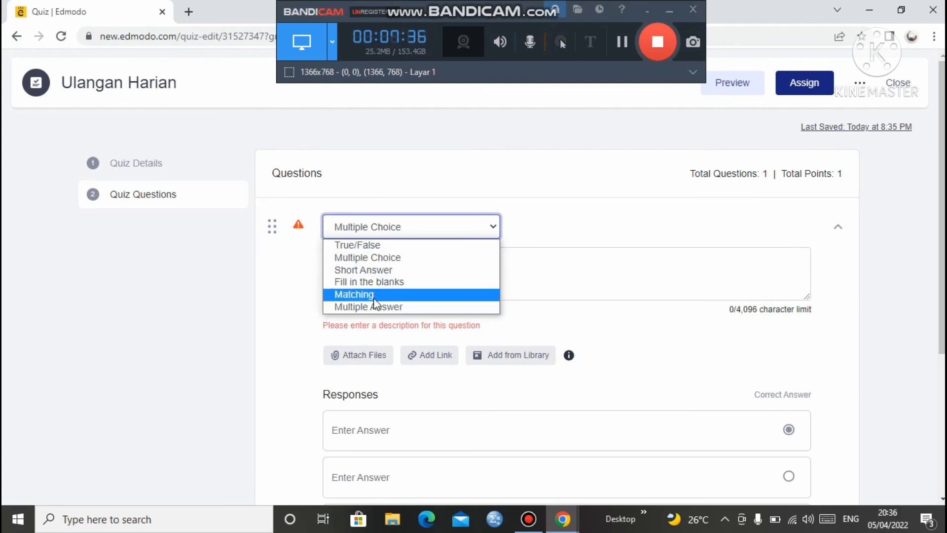
pyautogui.click(379, 245)
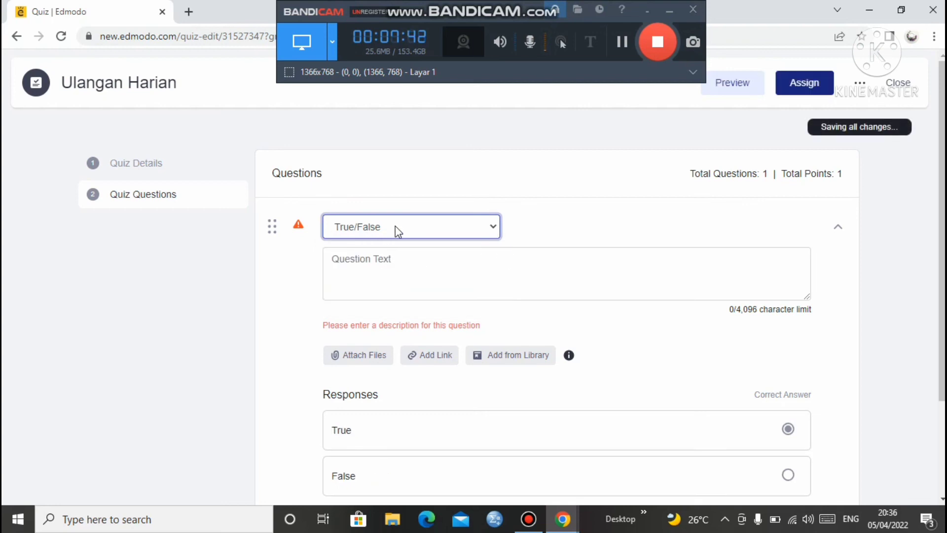
pyautogui.click(393, 262)
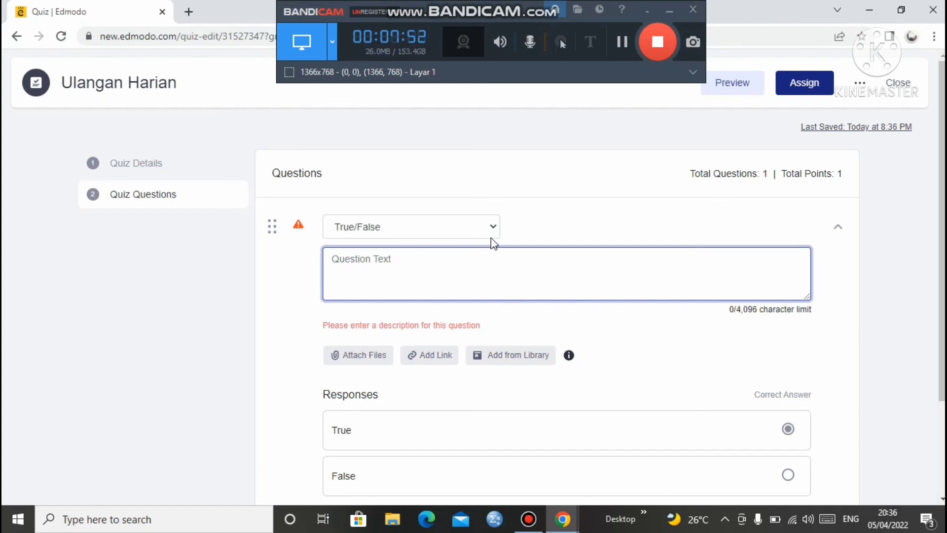
pyautogui.click(458, 228)
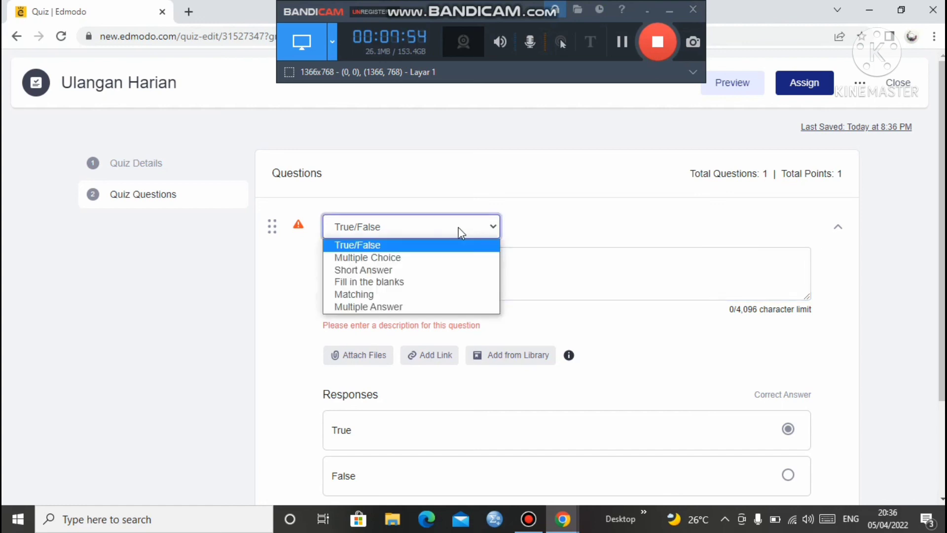
pyautogui.click(380, 244)
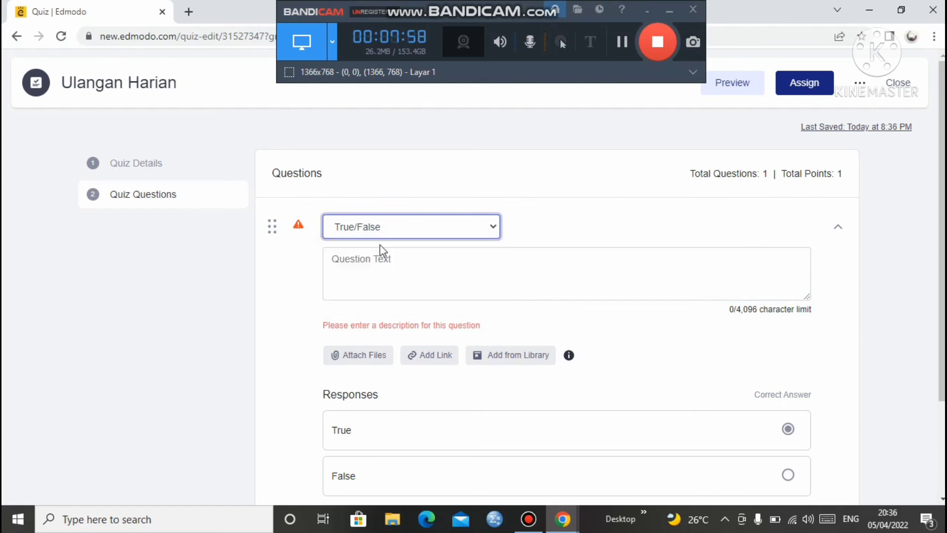
# Enter question 1 as 'Apakah renang termasuk olahraga yang berat?'
pyautogui.click(380, 263)
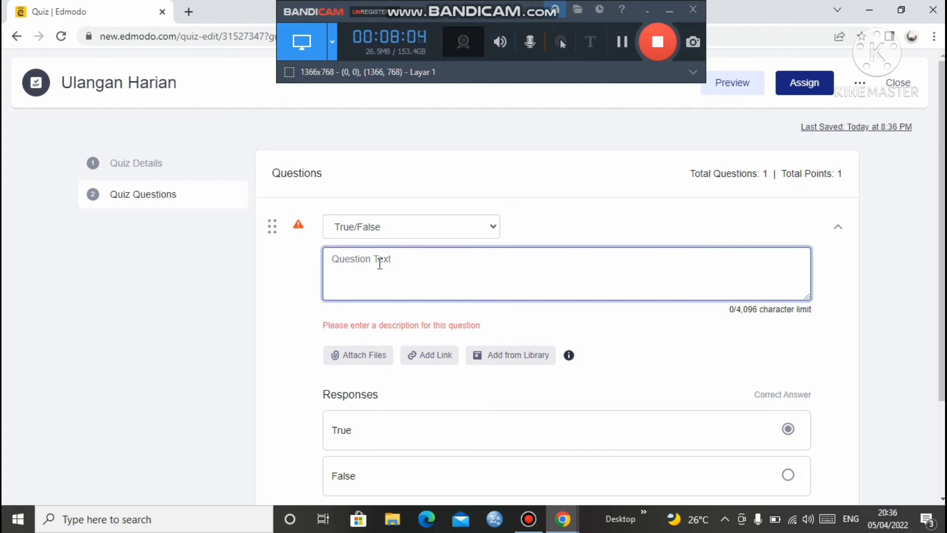
pyautogui.write('Apakah')
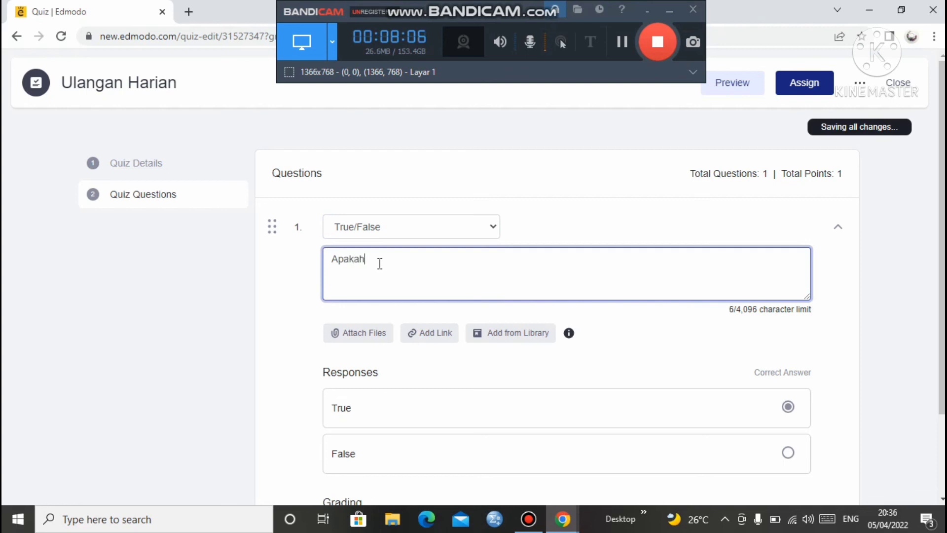
pyautogui.write(' renang termasuk ')
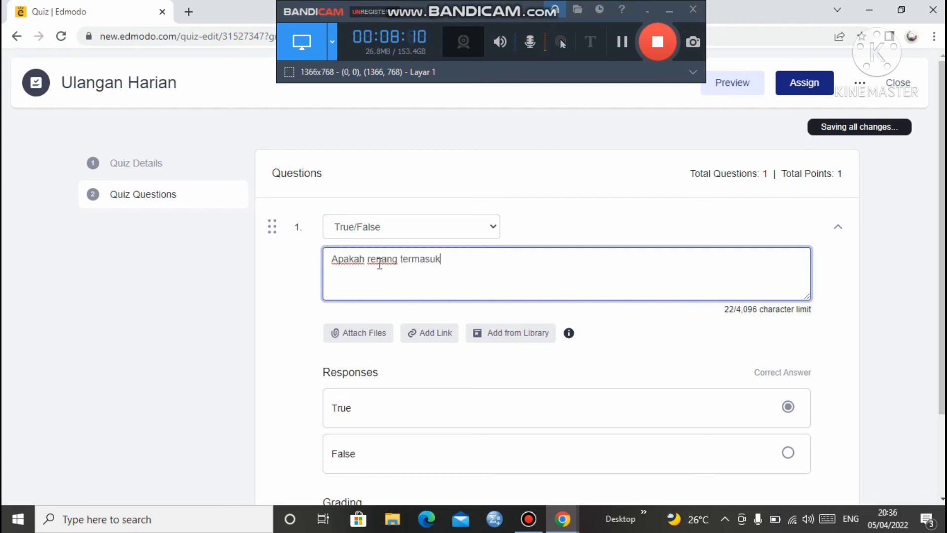
pyautogui.write('olaa')
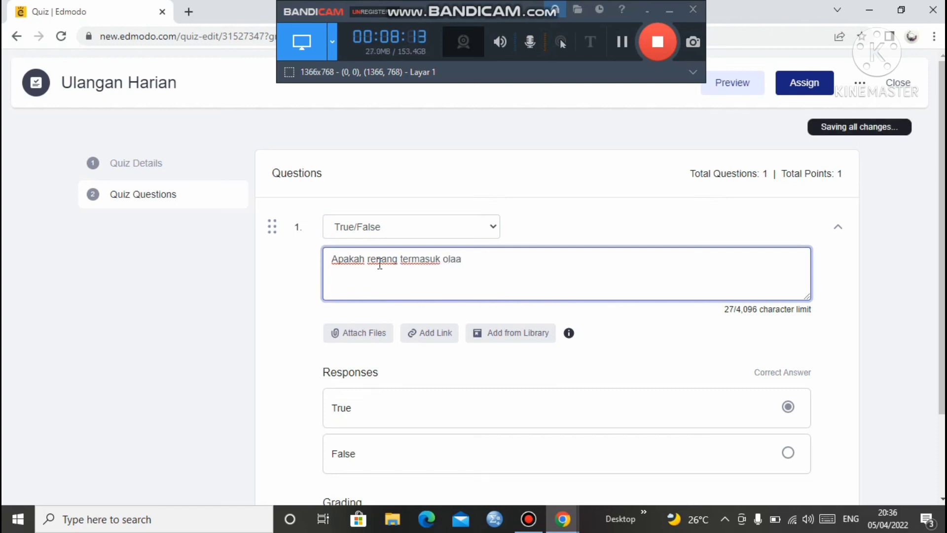
pyautogui.press('BackSpace')
pyautogui.write('hraga yang berat')
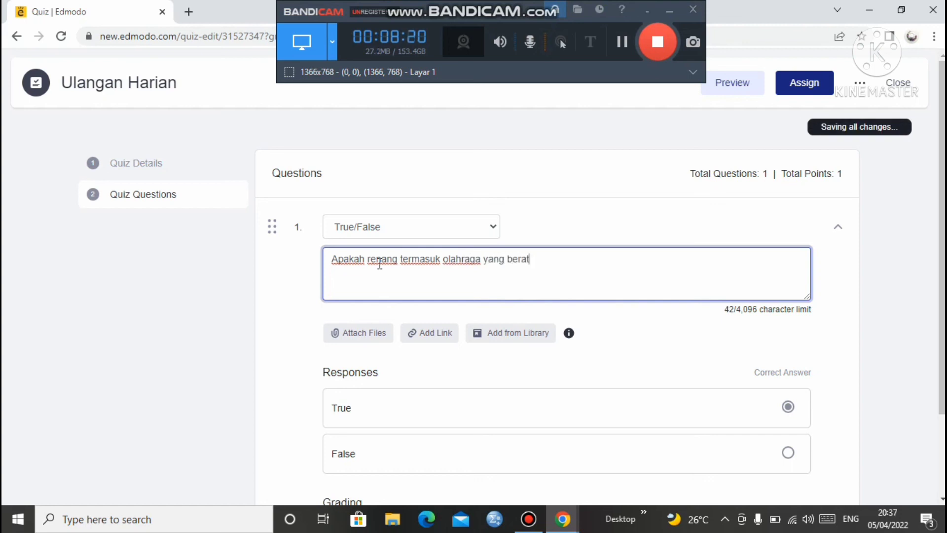
pyautogui.write('?')
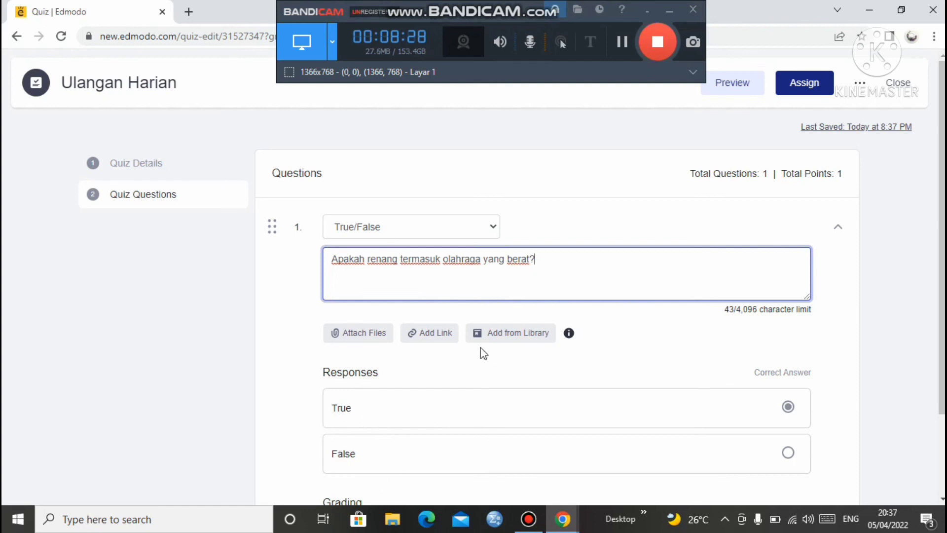
pyautogui.scroll(-2, 939, 315)
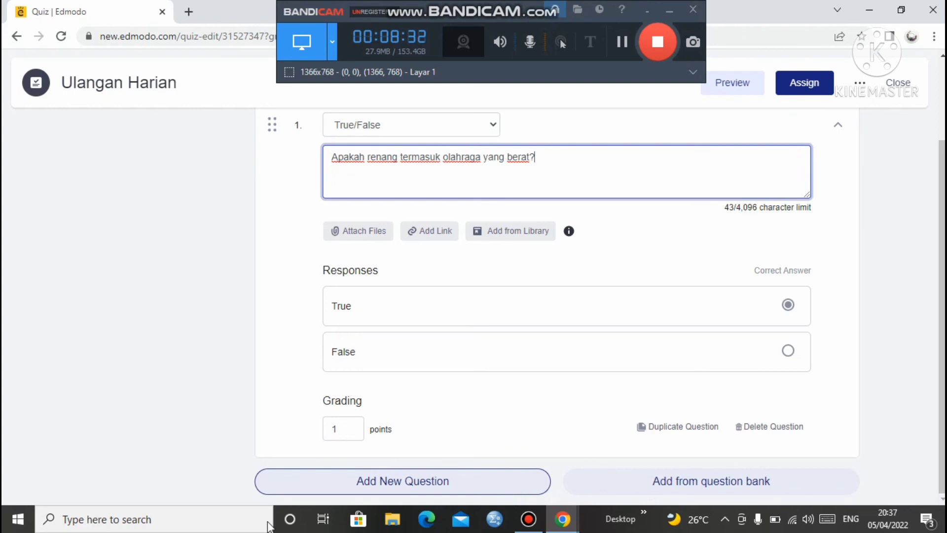
# Change question 1's point value from 1 to 20
pyautogui.click(353, 429)
pyautogui.press('BackSpace')
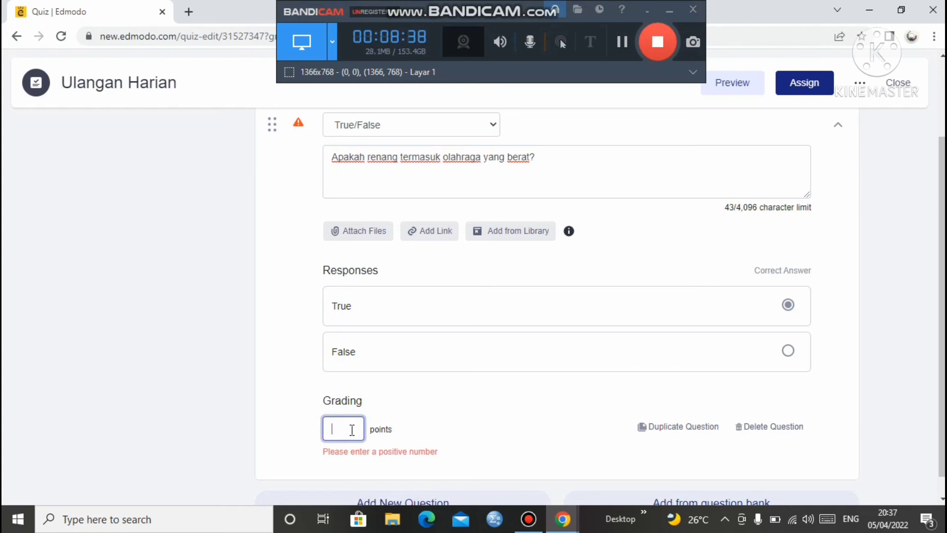
pyautogui.write('220')
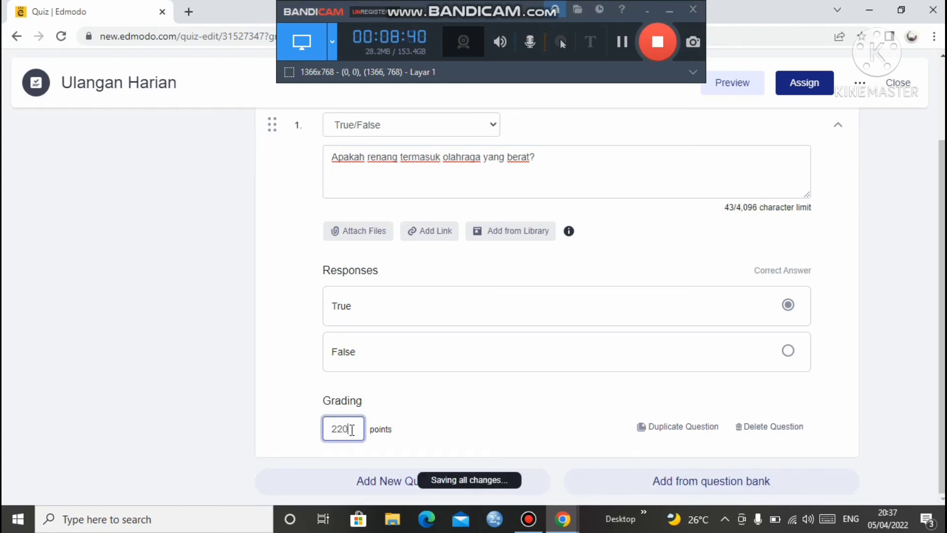
pyautogui.press('BackSpace')
pyautogui.press('BackSpace')
pyautogui.write('0')
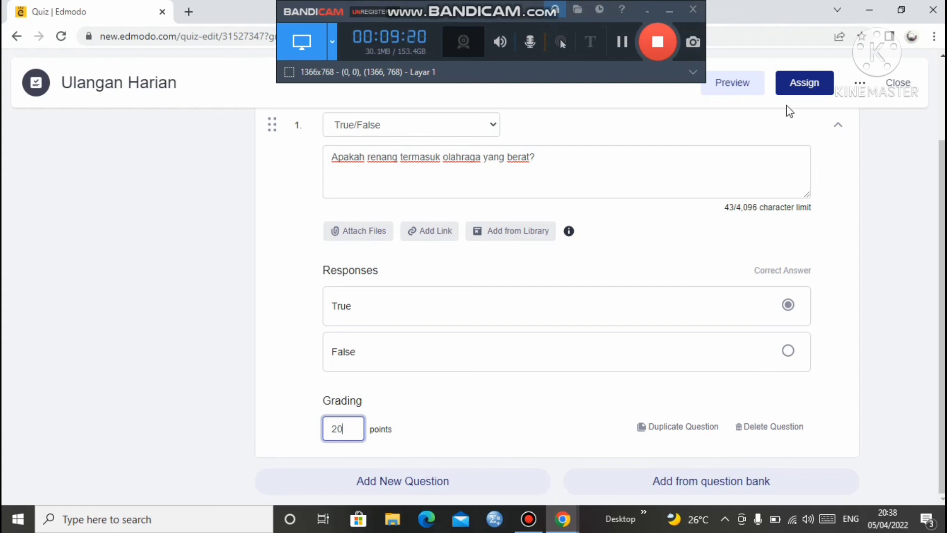
# Assign Ulangan Harian to X IPA 1, due April 6, 60-minute limit, locked after due date
pyautogui.click(813, 93)
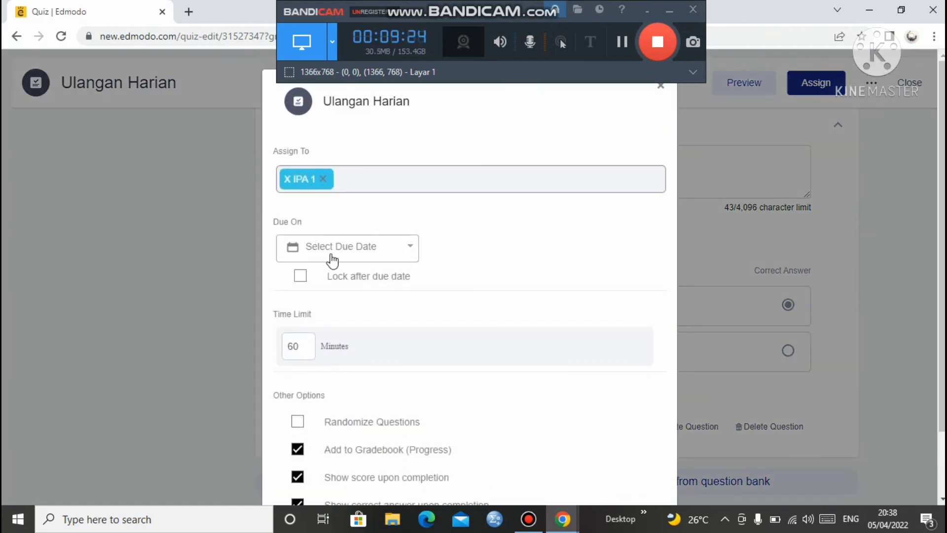
pyautogui.click(332, 260)
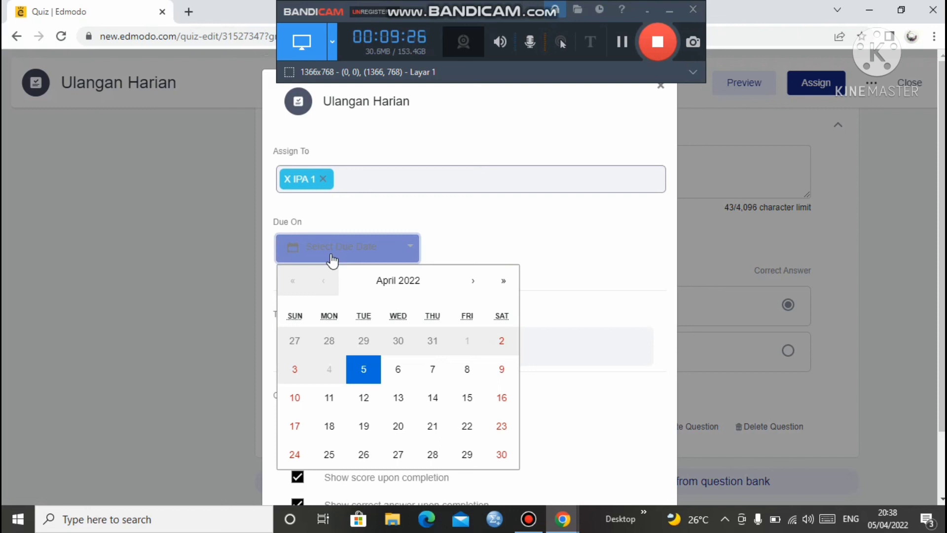
pyautogui.click(401, 370)
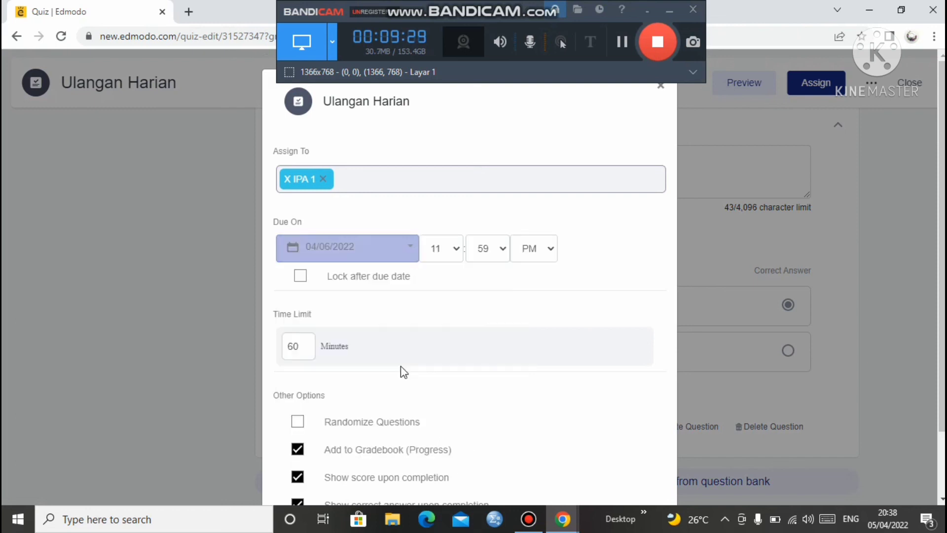
pyautogui.click(308, 348)
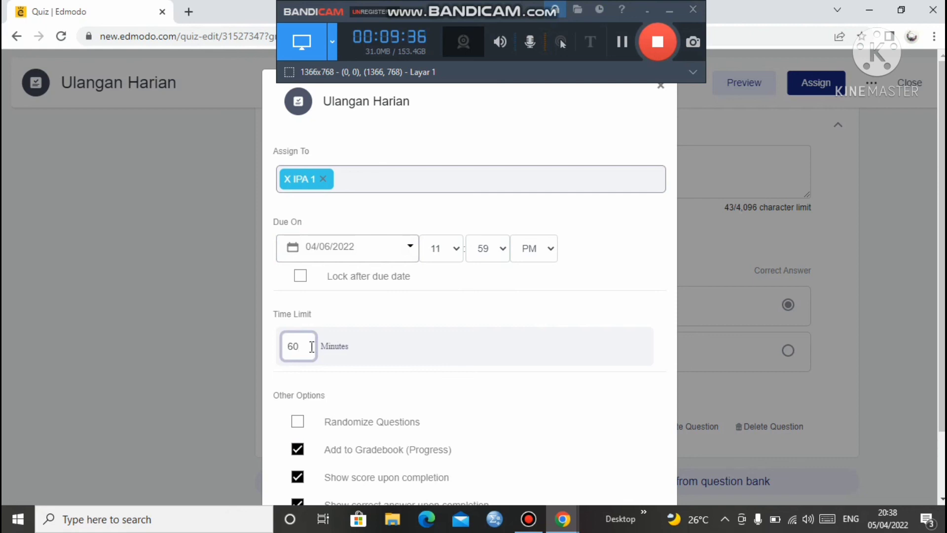
pyautogui.click(302, 276)
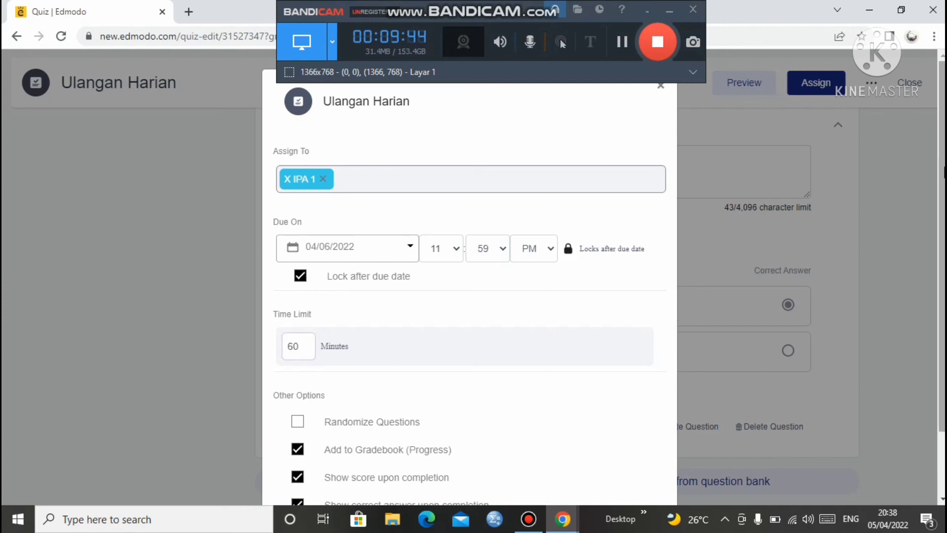
pyautogui.moveTo(942, 184); pyautogui.dragTo(939, 332)
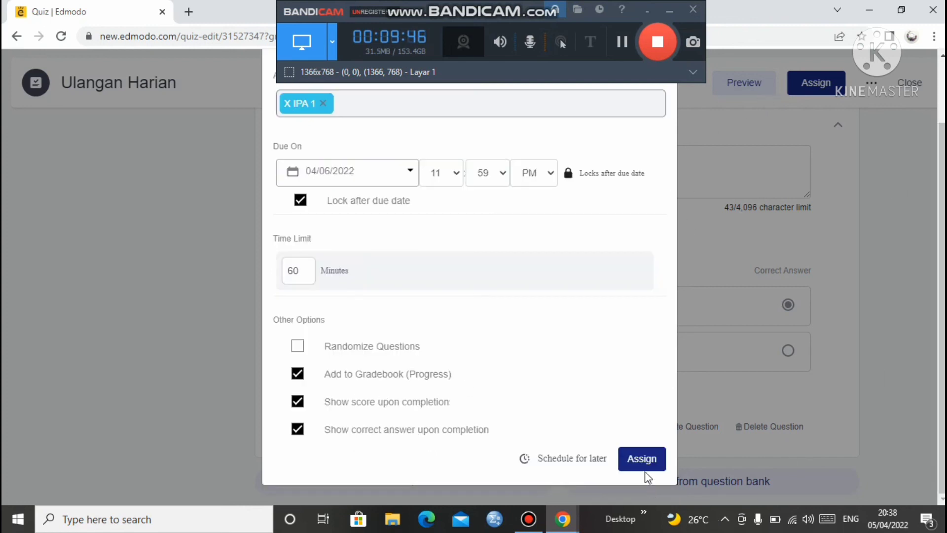
pyautogui.click(634, 458)
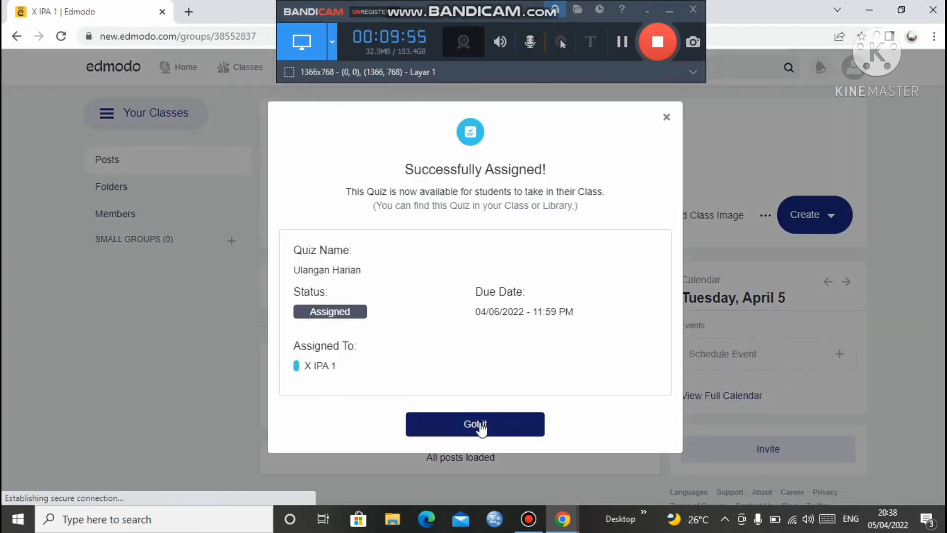
# Dismiss the confirmation and scroll through the X IPA 1 feed to review the Ulangan Harian post
pyautogui.click(481, 428)
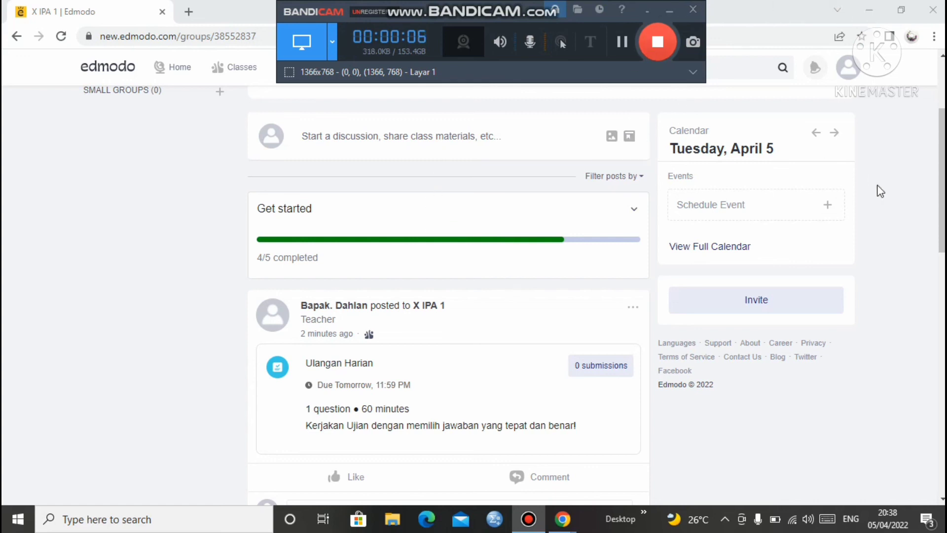
pyautogui.moveTo(942, 206)
pyautogui.mouseDown()
pyautogui.moveTo(943, 271)
pyautogui.moveTo(943, 155)
pyautogui.moveTo(943, 212)
pyautogui.mouseUp()
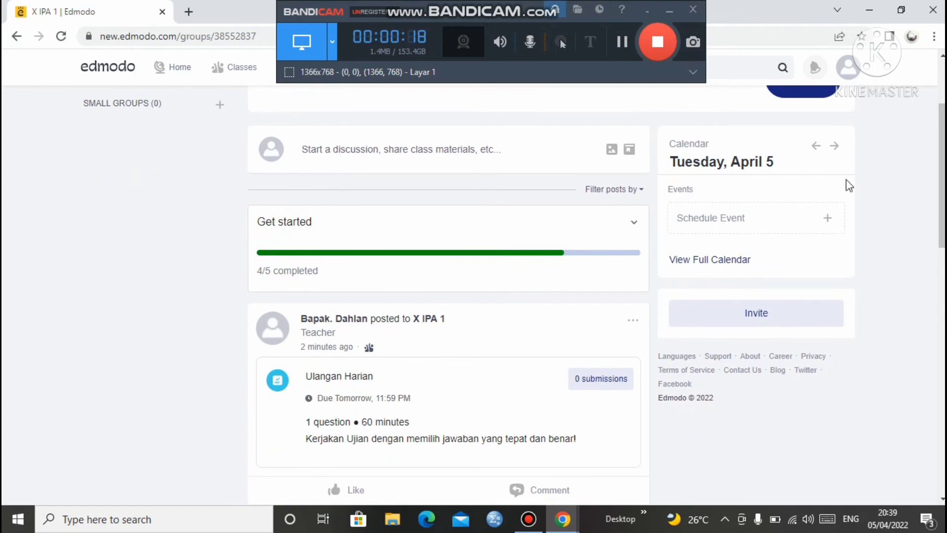
pyautogui.moveTo(943, 197); pyautogui.dragTo(943, 232)
pyautogui.moveTo(943, 239); pyautogui.dragTo(937, 352)
pyautogui.scroll(-3, 937, 352)
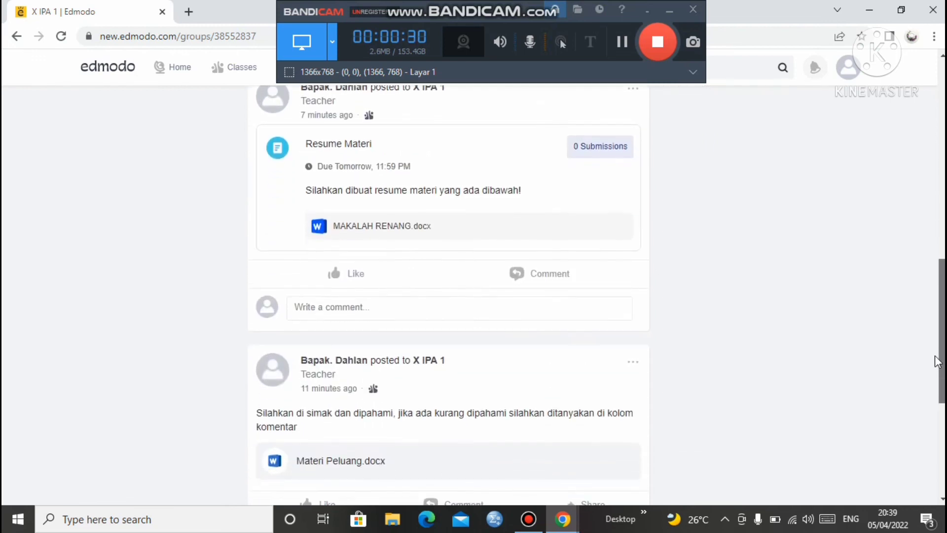
pyautogui.scroll(3, 937, 340)
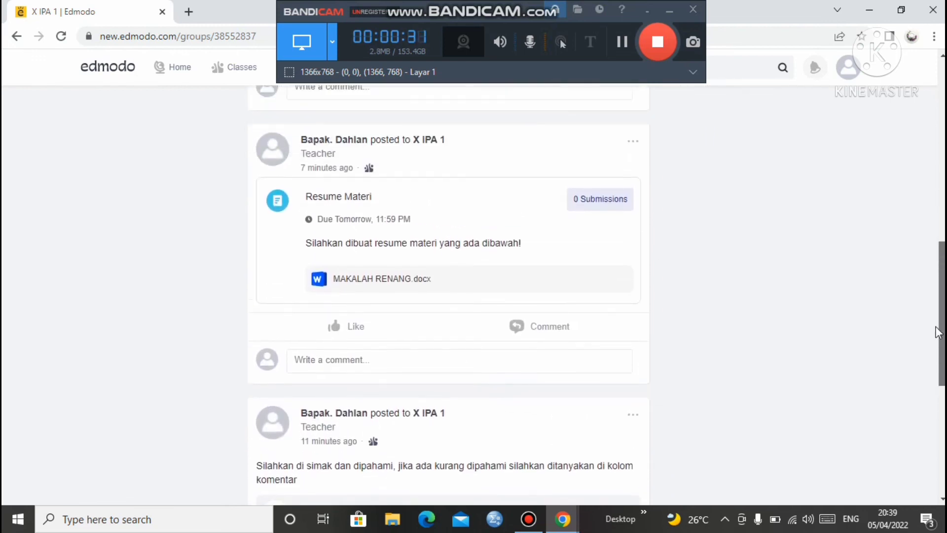
pyautogui.scroll(-4, 932, 380)
pyautogui.scroll(1, 932, 375)
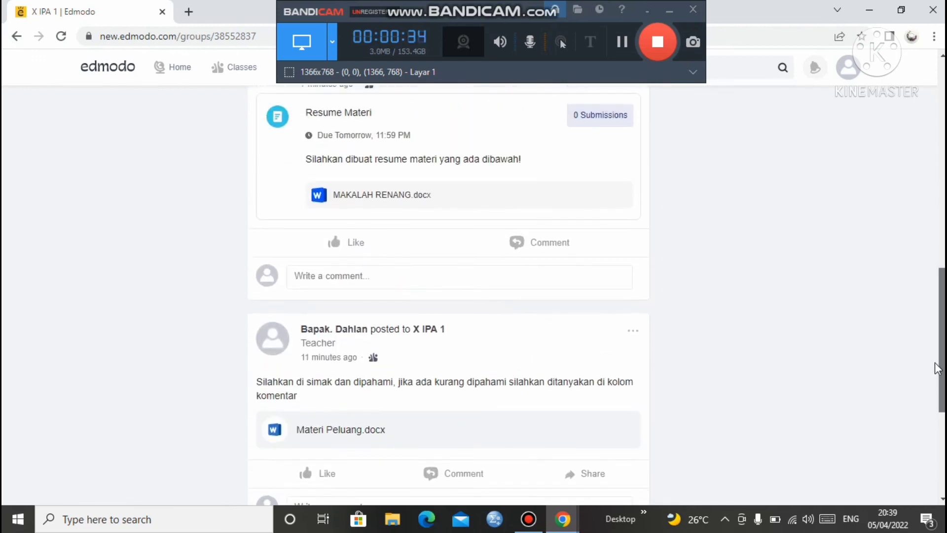
pyautogui.scroll(-2, 932, 374)
pyautogui.scroll(15, 932, 375)
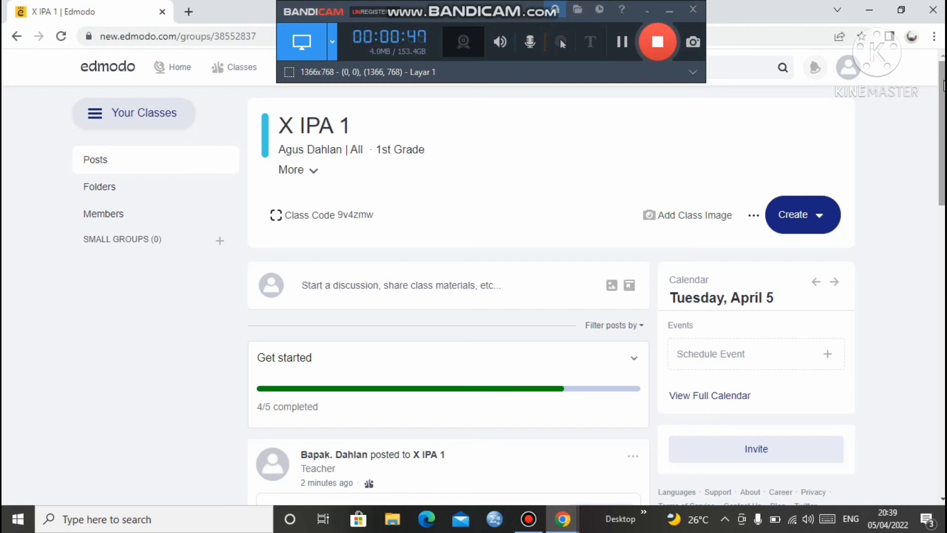
pyautogui.scroll(-8, 943, 85)
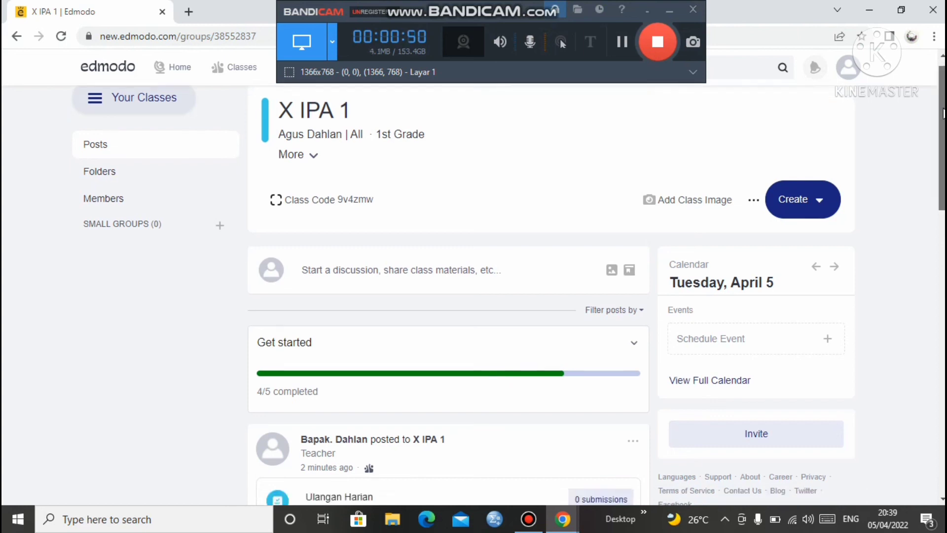
pyautogui.moveTo(942, 229); pyautogui.dragTo(940, 15)
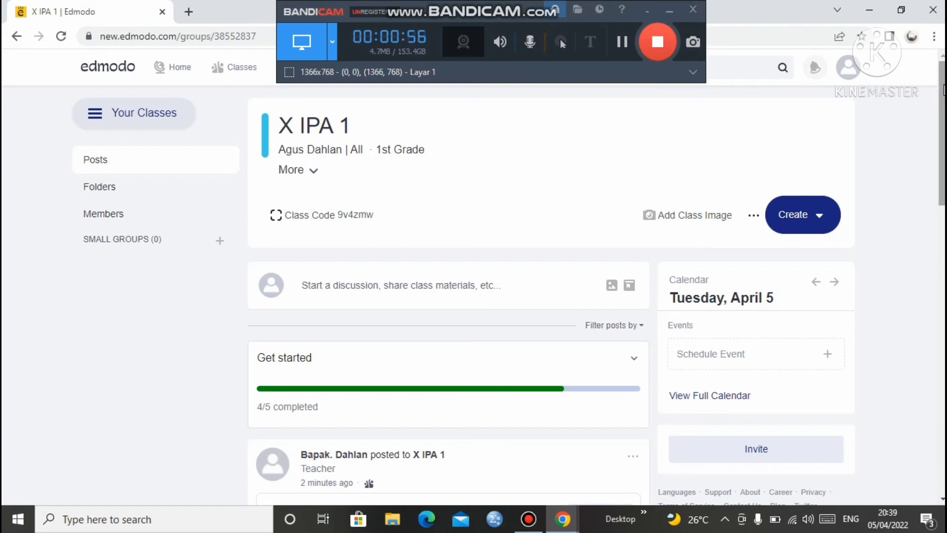
pyautogui.moveTo(943, 89); pyautogui.dragTo(940, 60)
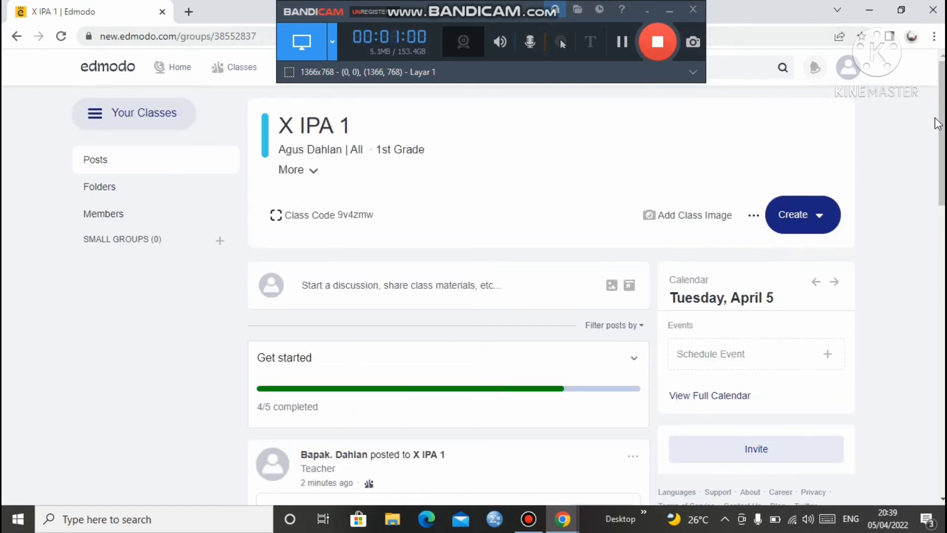
pyautogui.moveTo(943, 84)
pyautogui.mouseDown()
pyautogui.moveTo(943, 113)
pyautogui.moveTo(940, 74)
pyautogui.mouseUp()
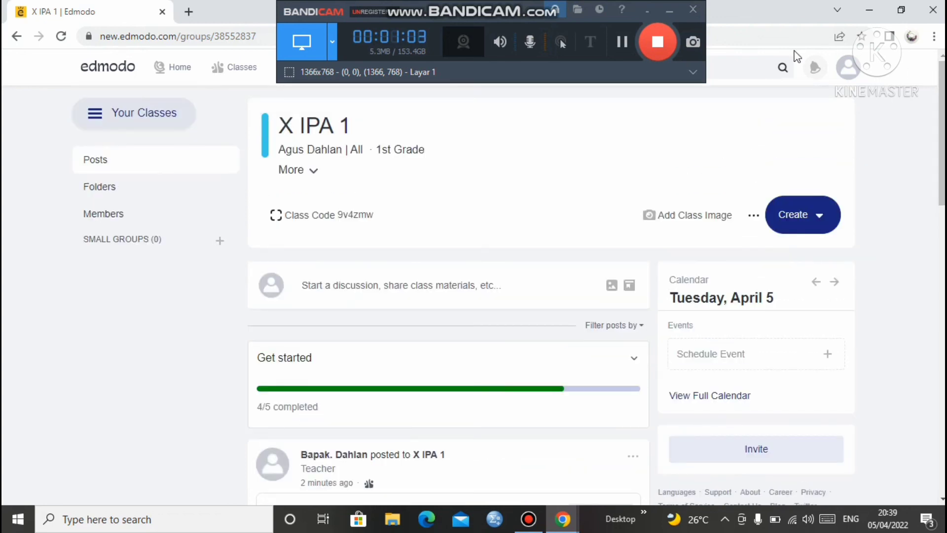
pyautogui.click(658, 48)
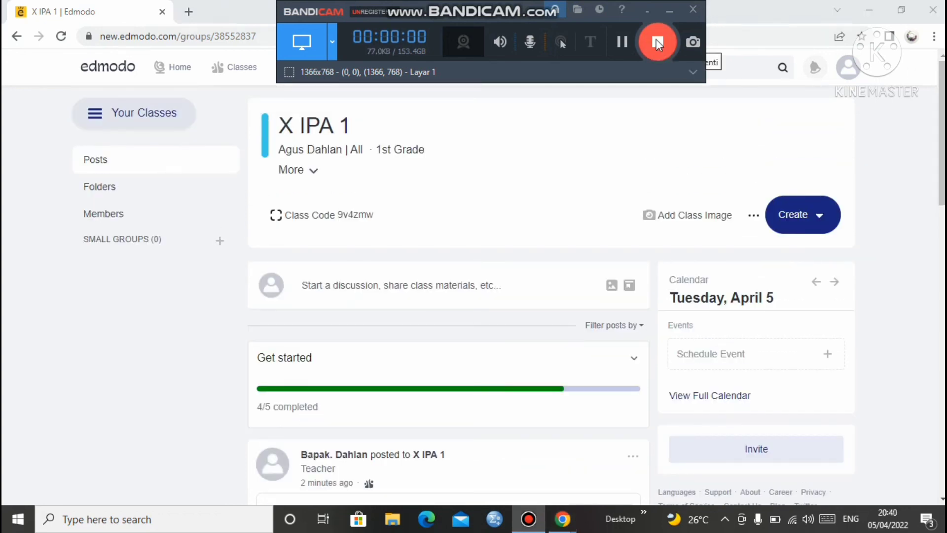